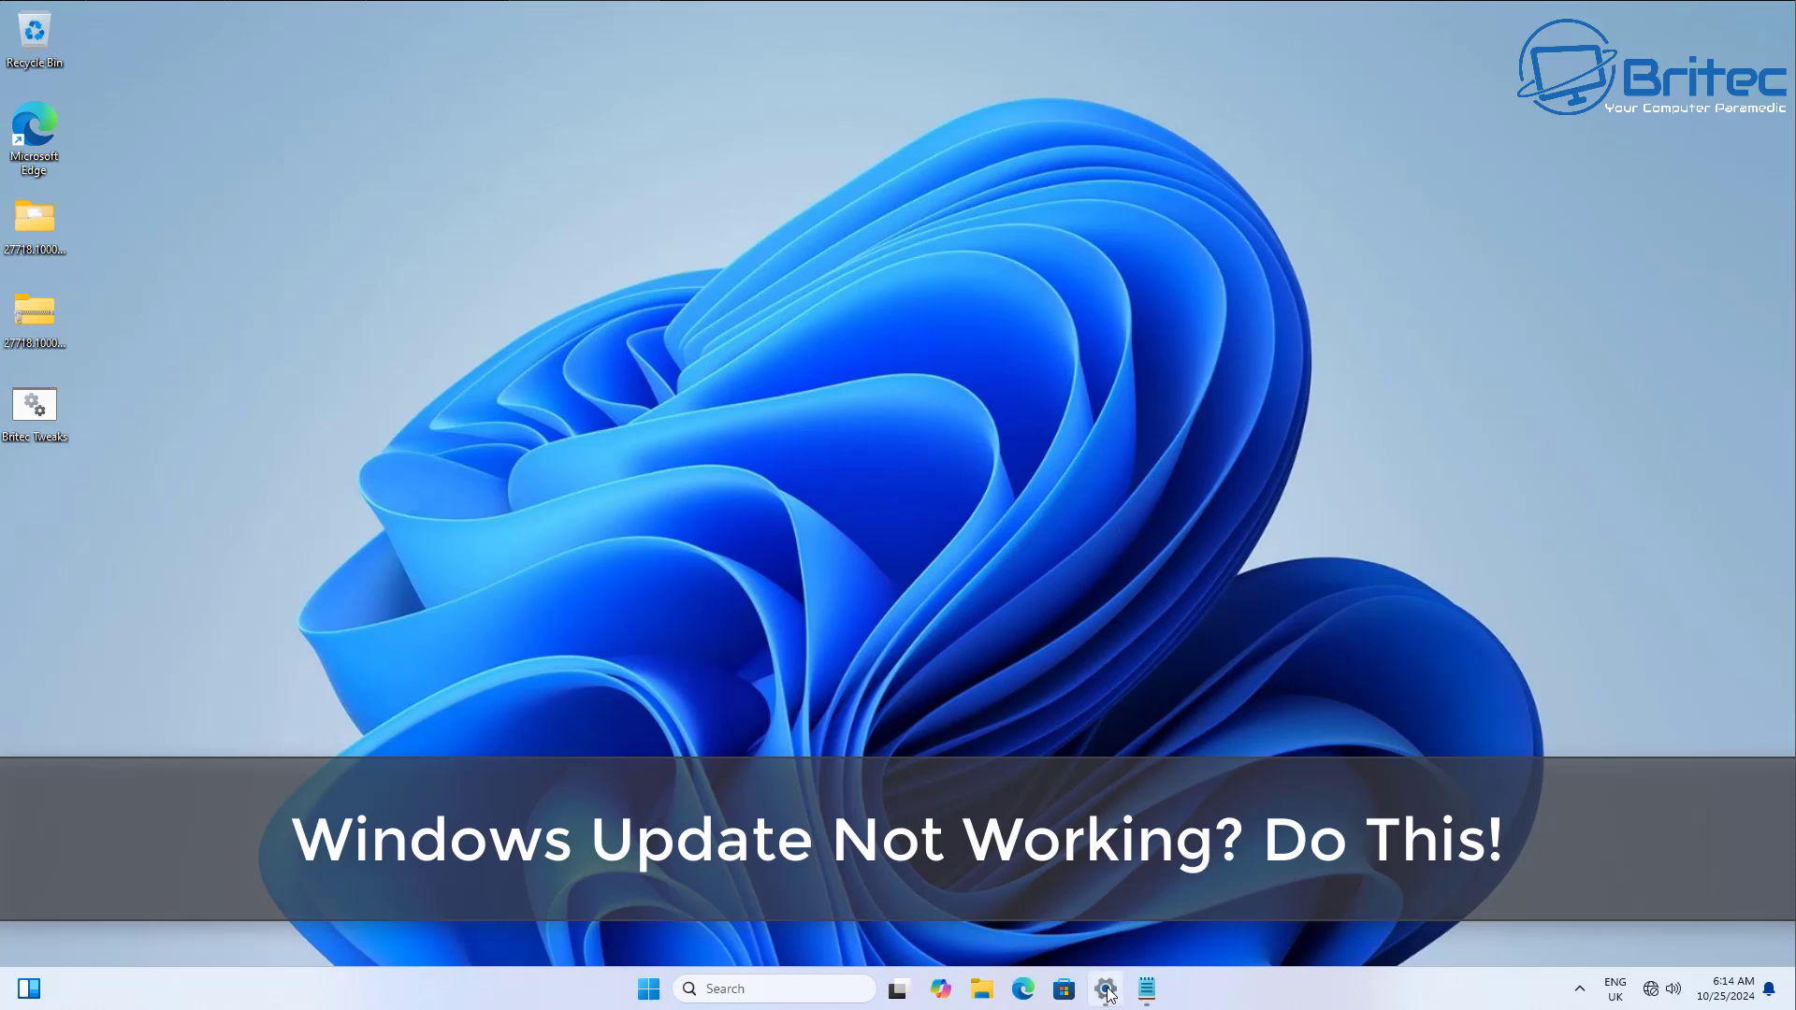
Open Windows Update in Settings and retry all of the failed updates.
click(1106, 990)
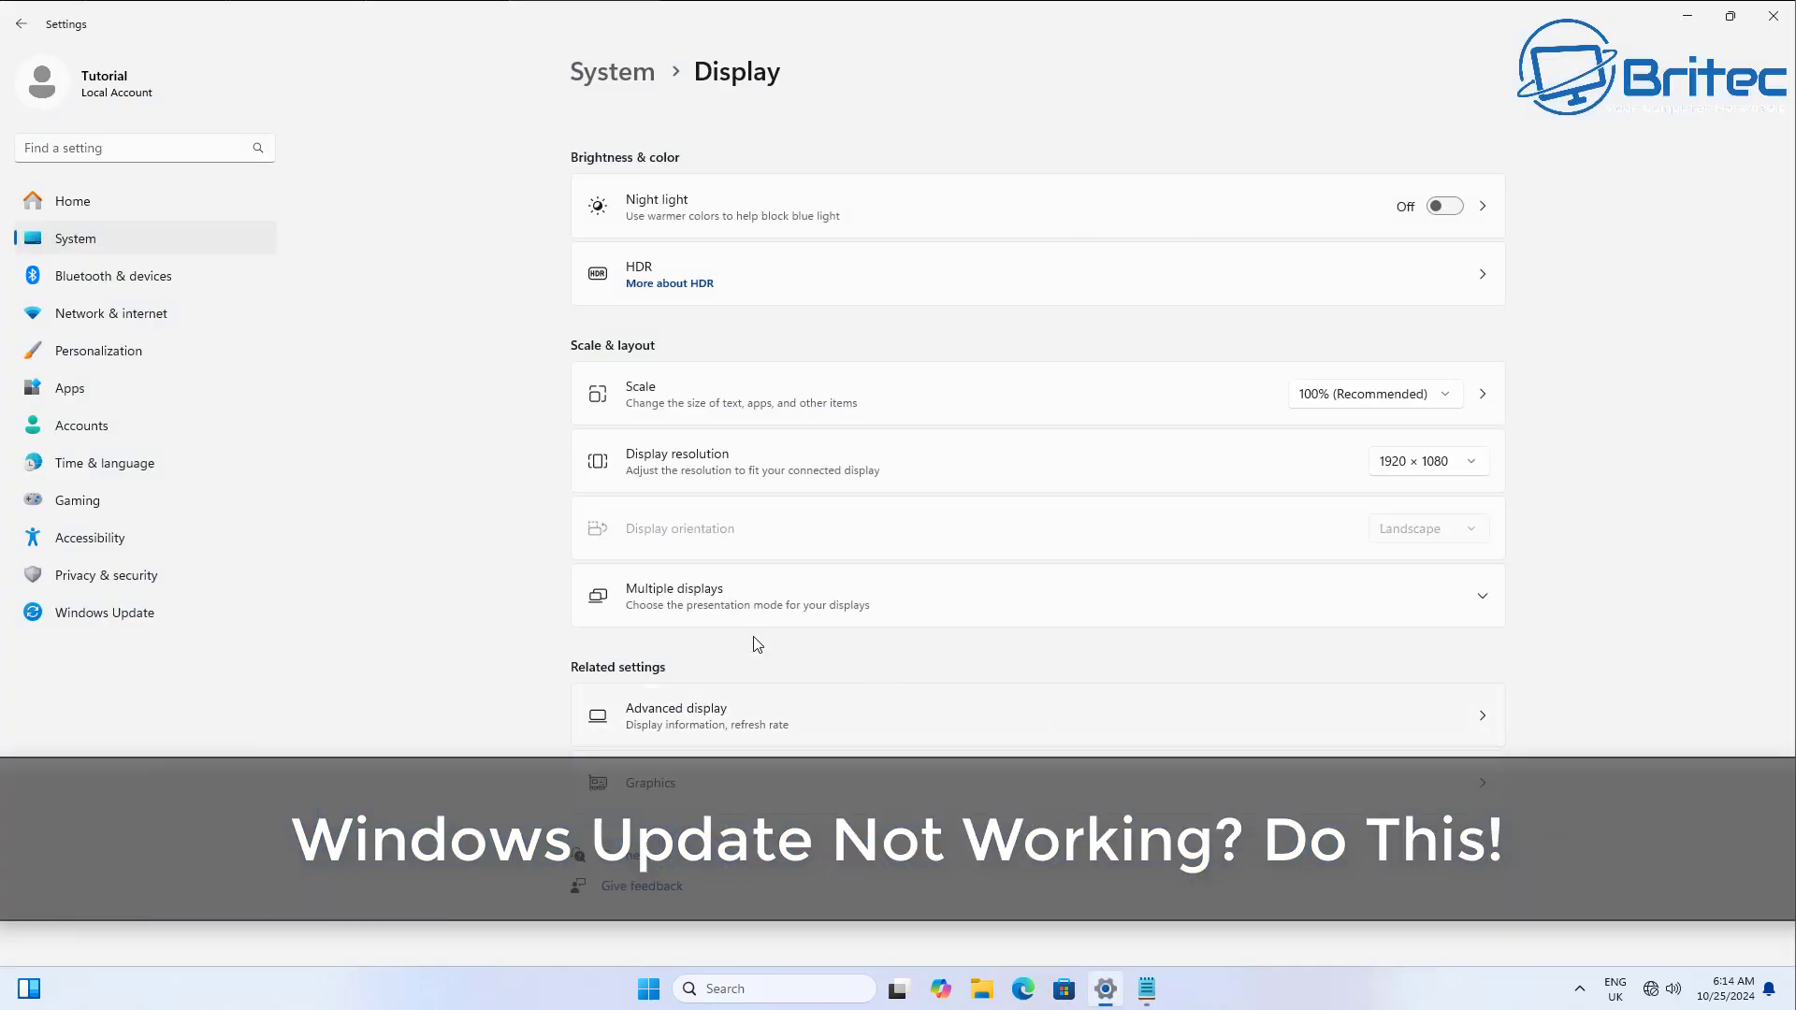
click(122, 617)
click(1474, 158)
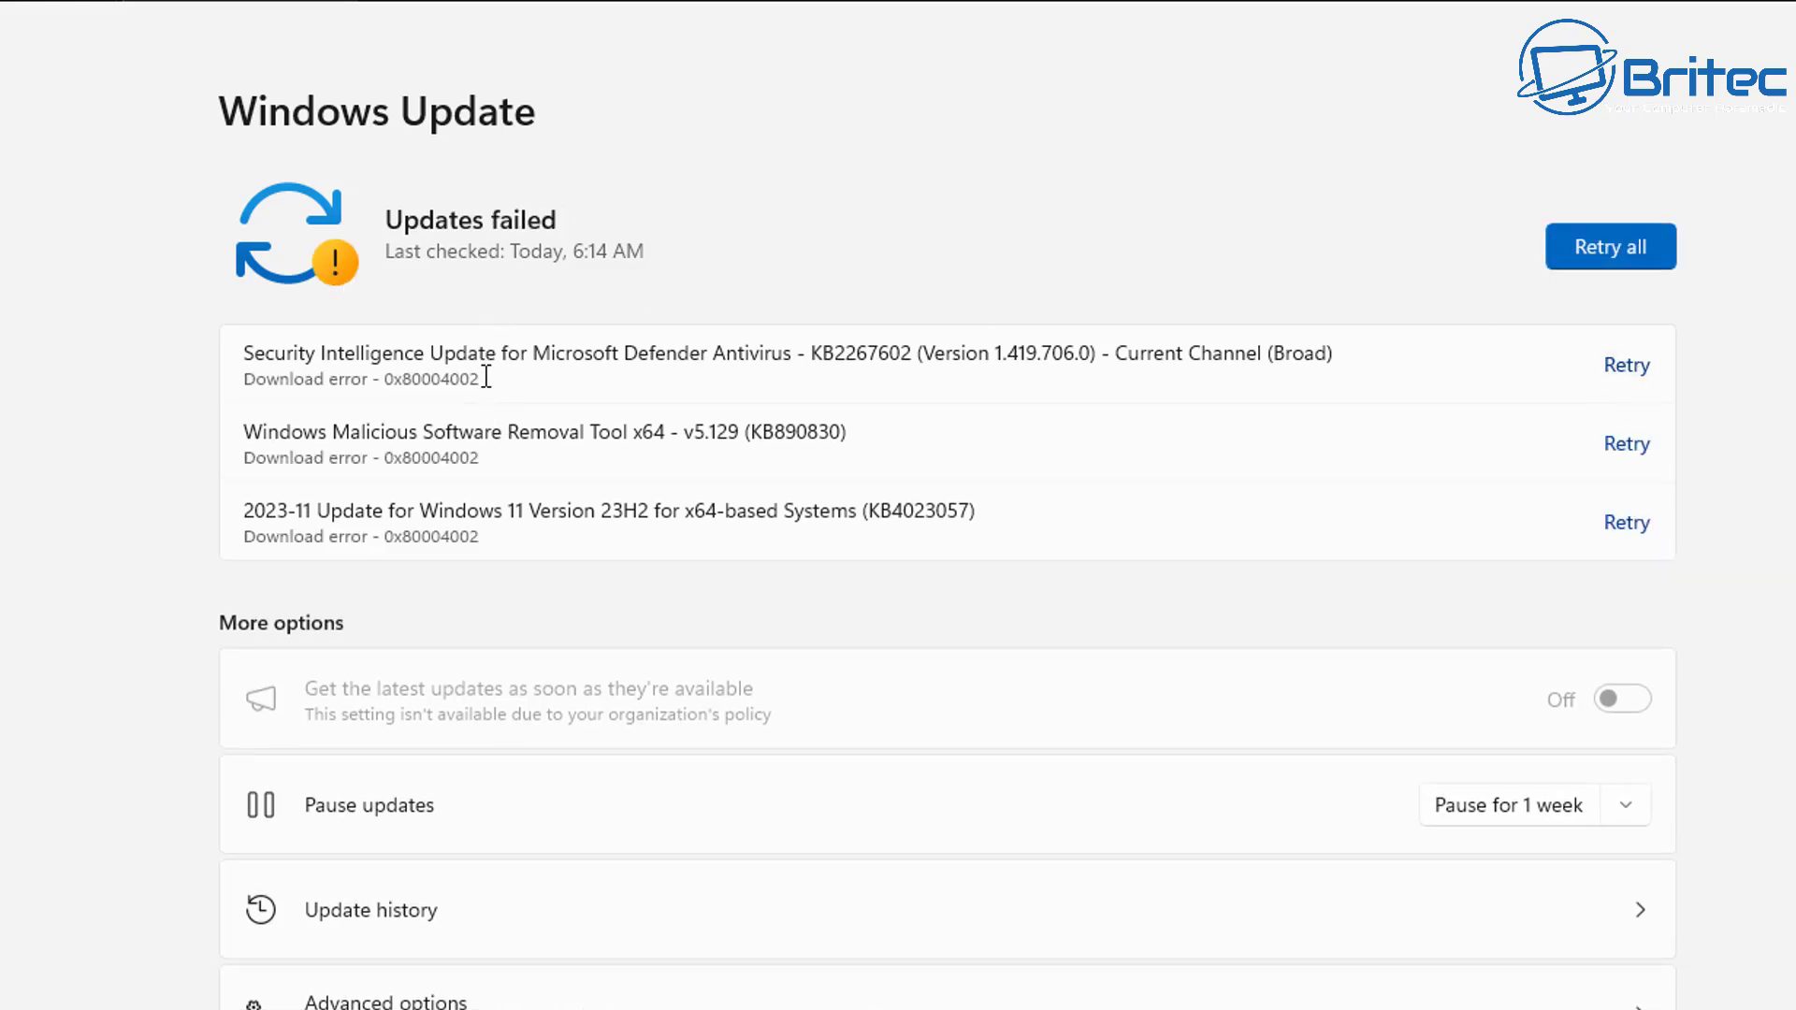
Review the first two updates' 0x80004002 download errors and retry all updates again.
drag(486, 378, 179, 389)
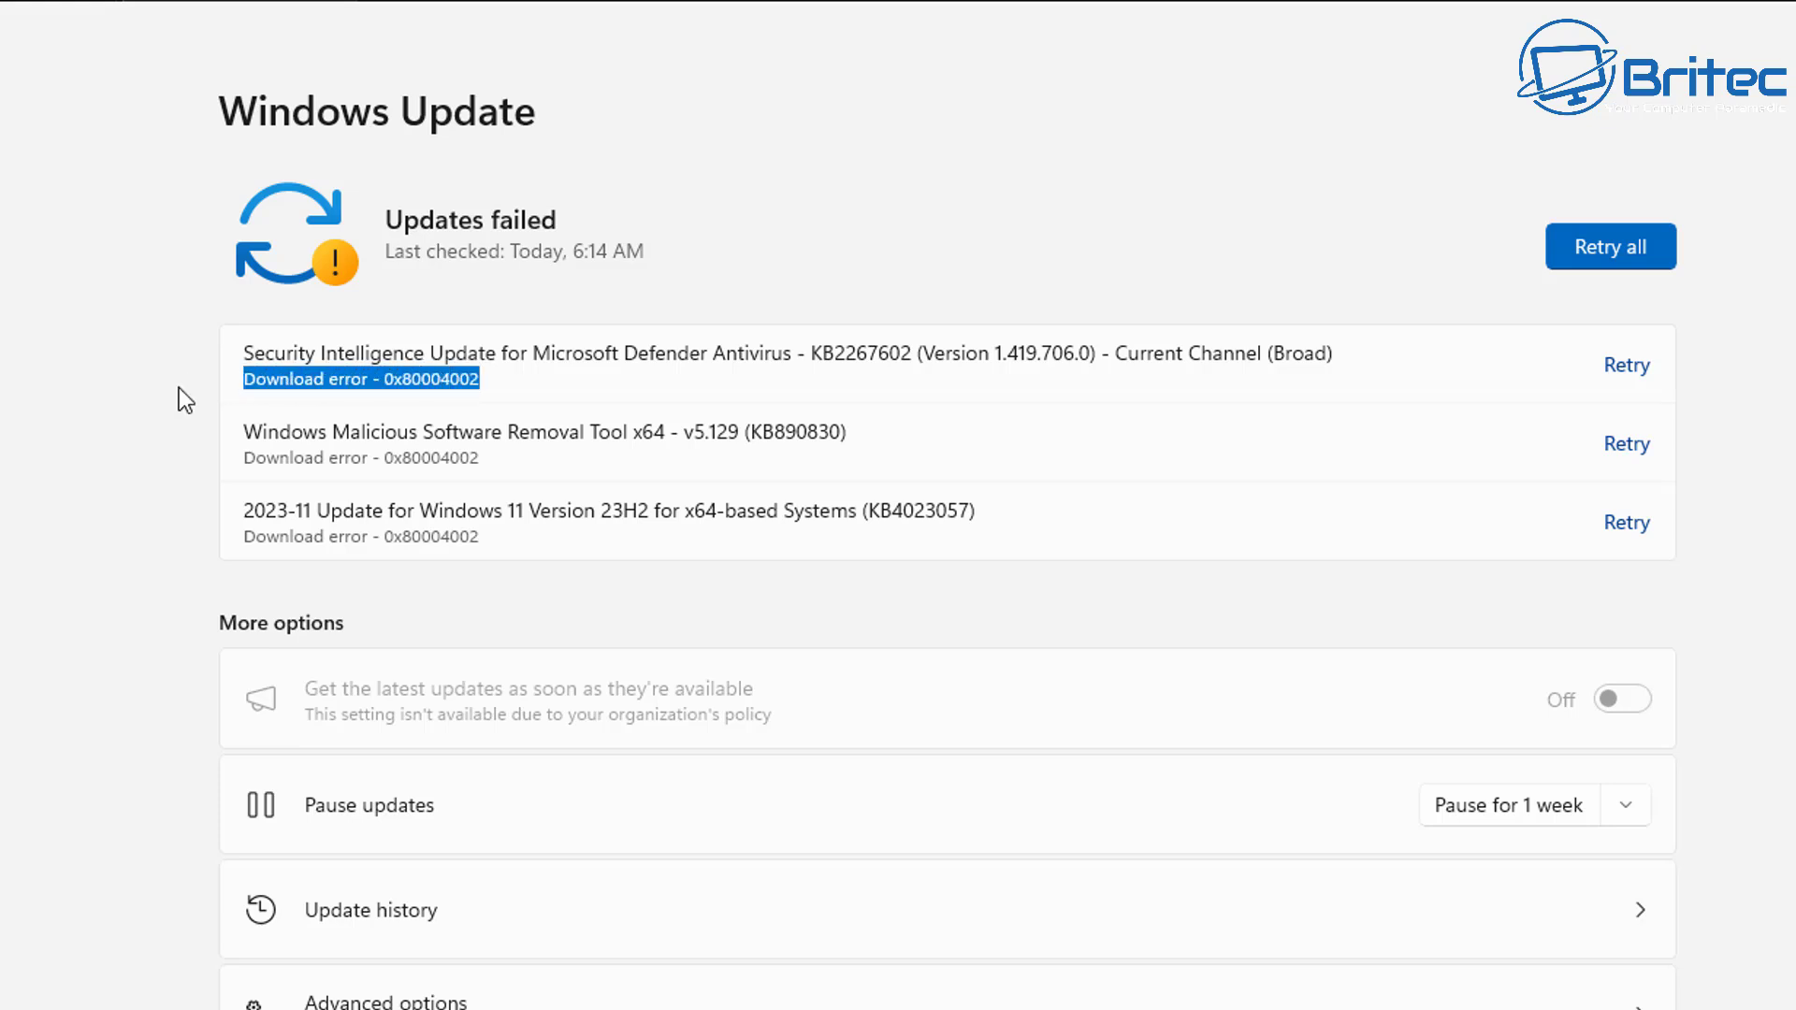
click(638, 474)
drag(534, 460, 190, 464)
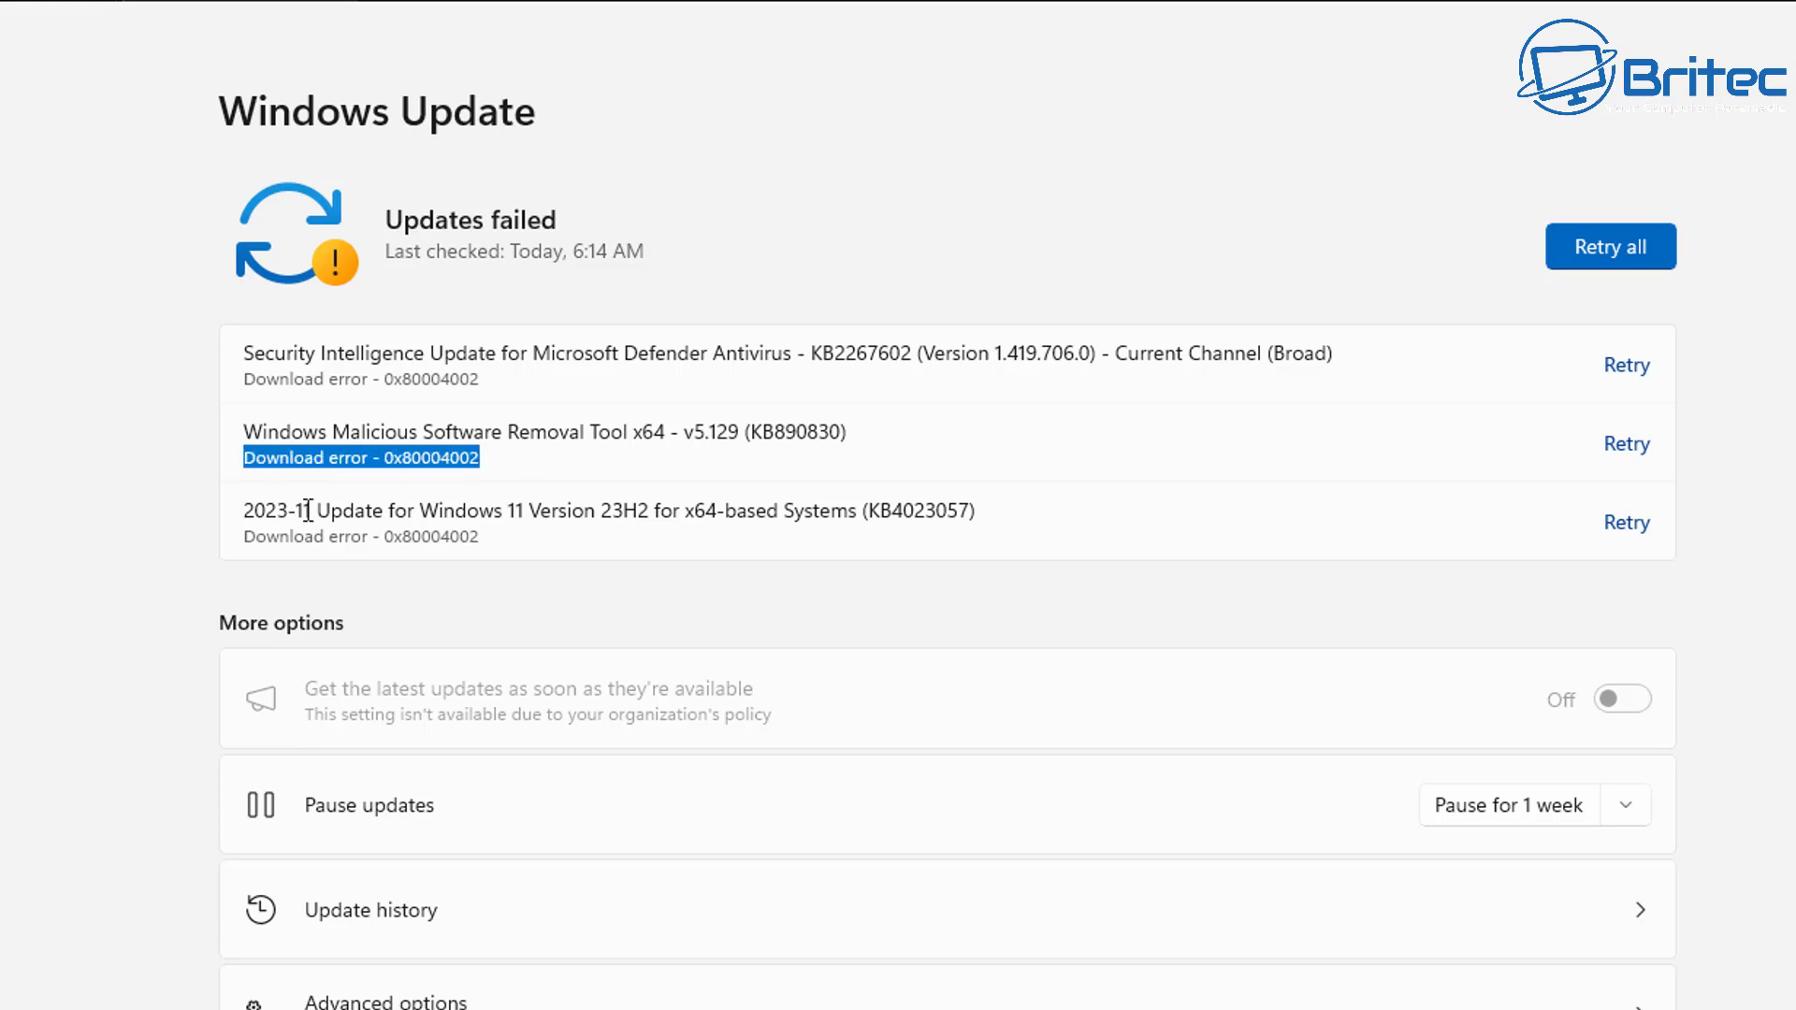
click(801, 255)
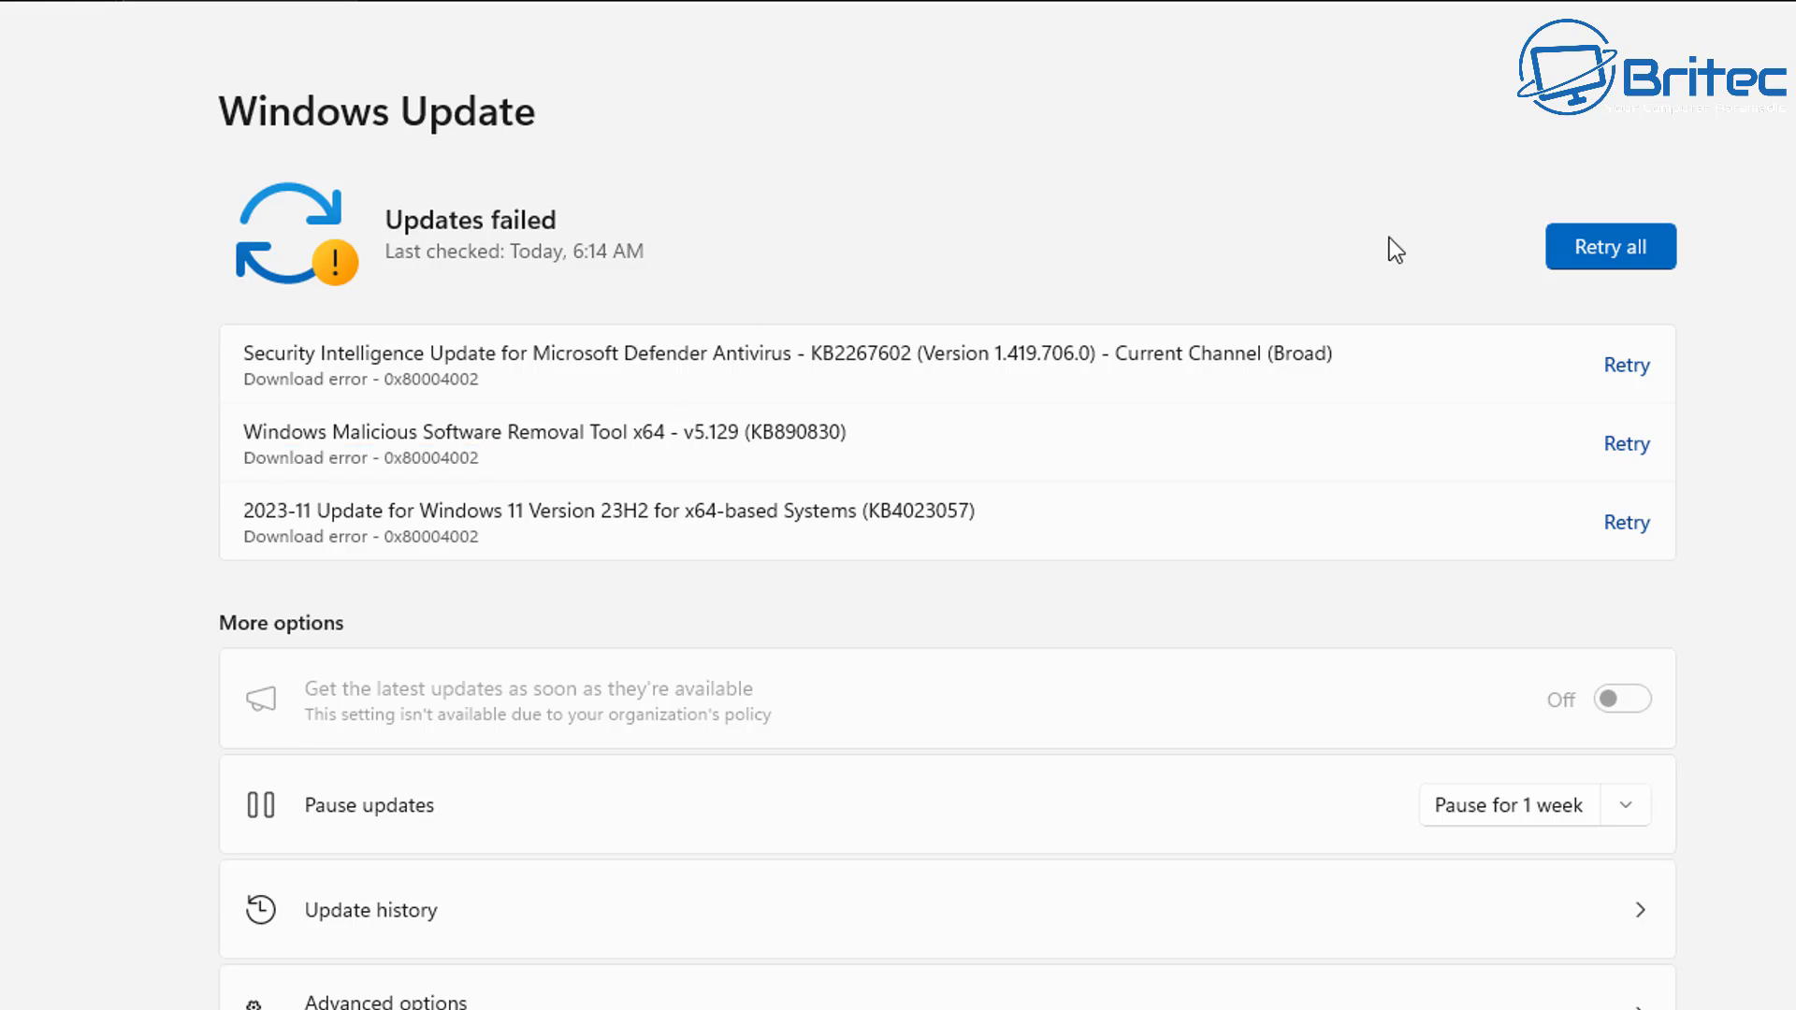
click(1583, 247)
Check the third update's 0x80004002 error, retry all once more, then close Settings.
double_click(438, 537)
click(573, 537)
click(1575, 251)
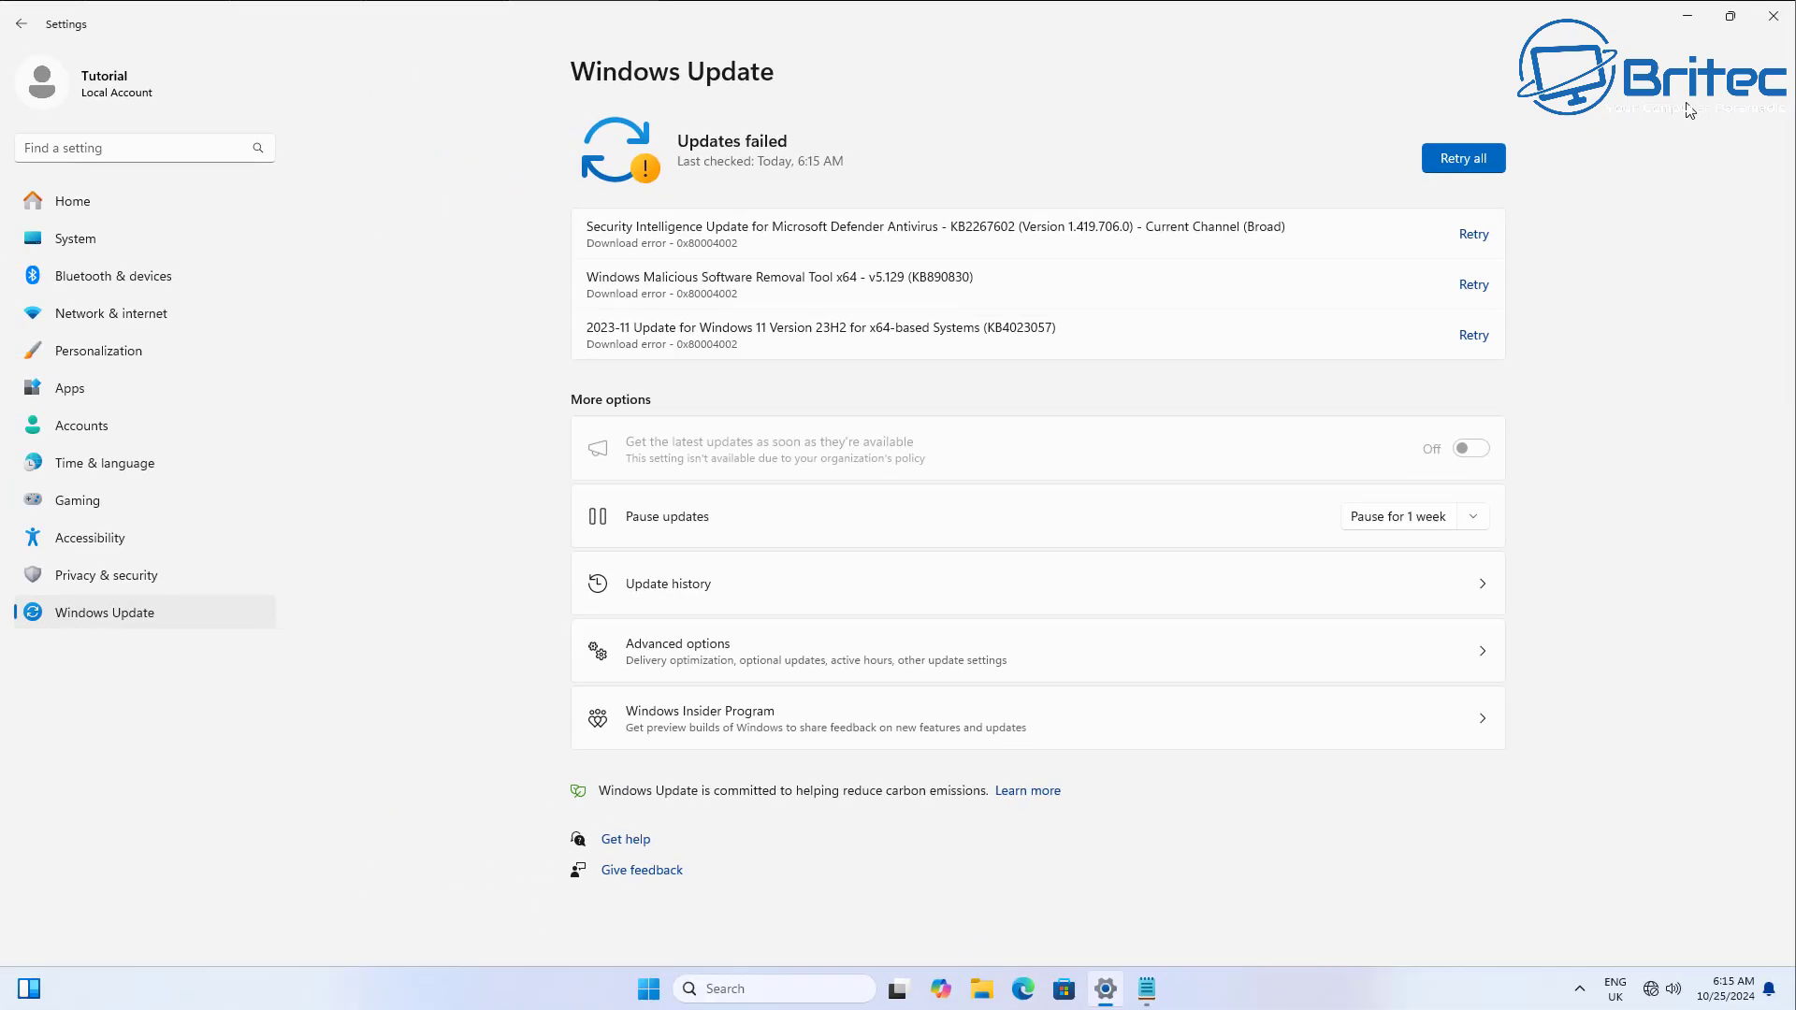
click(1783, 18)
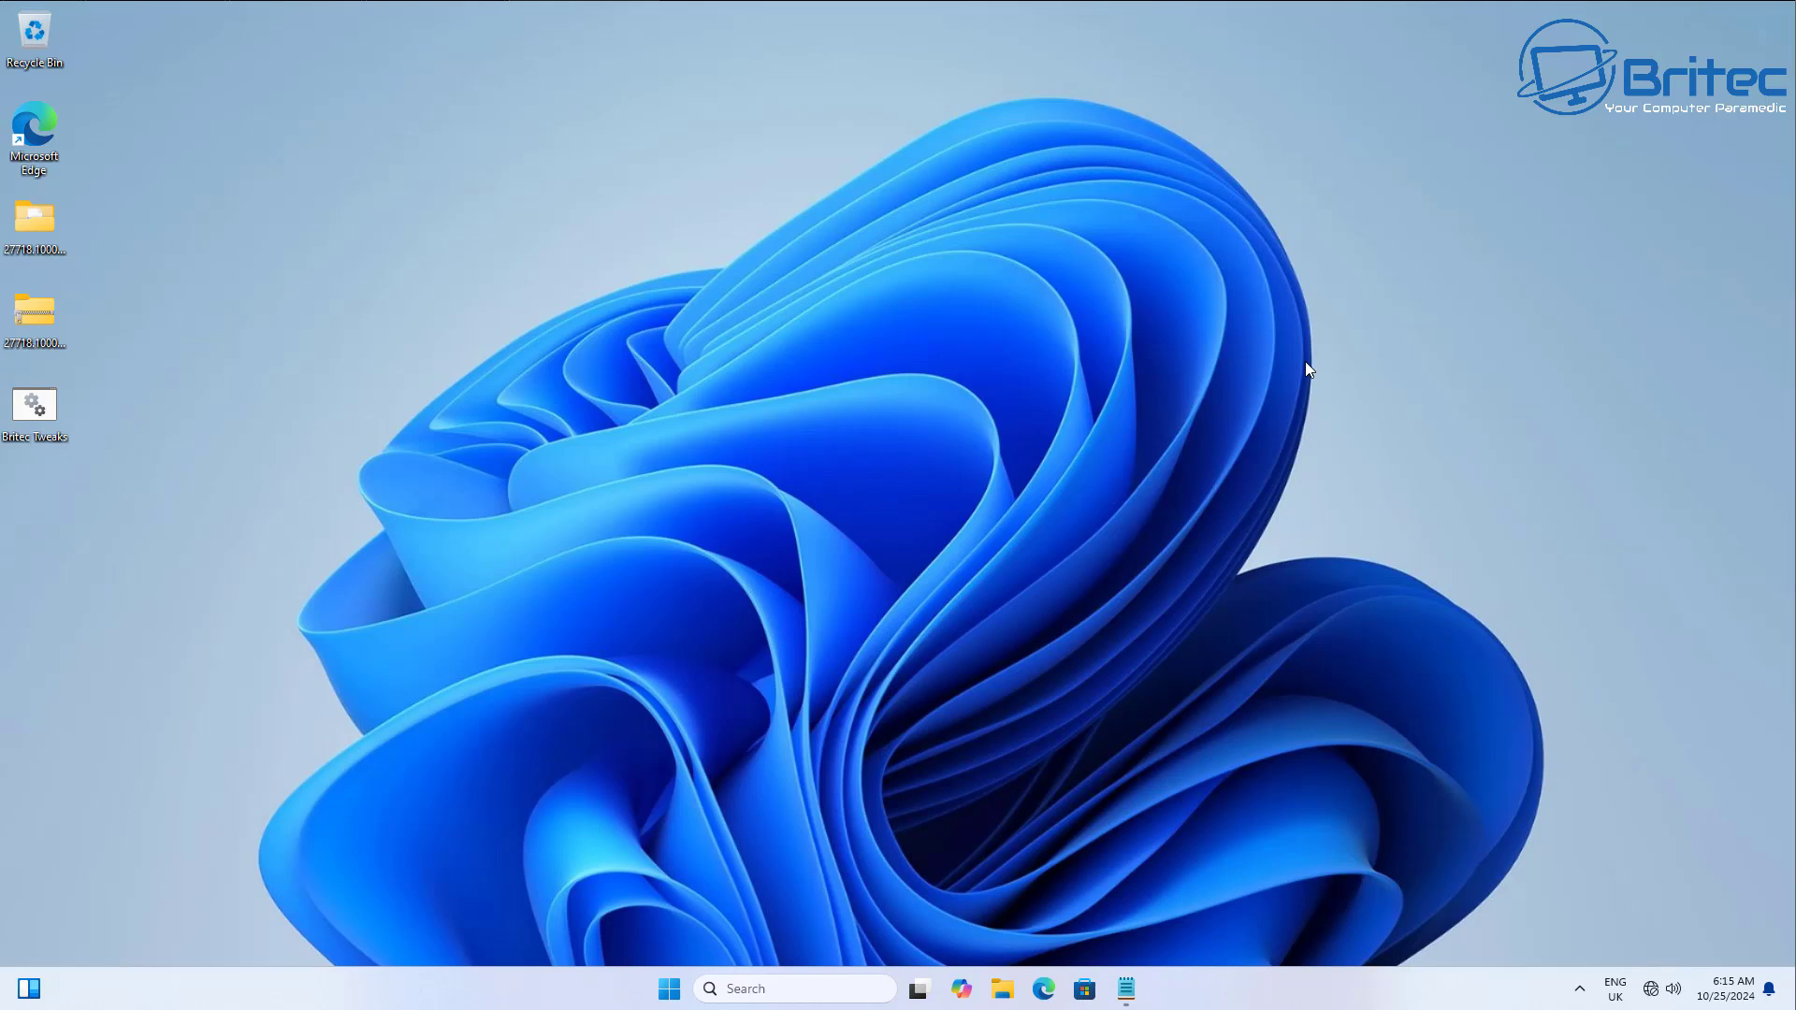
Copy the 'net stop wuauserv' line from the Notepad repair script, then minimize Notepad.
click(1129, 990)
click(617, 717)
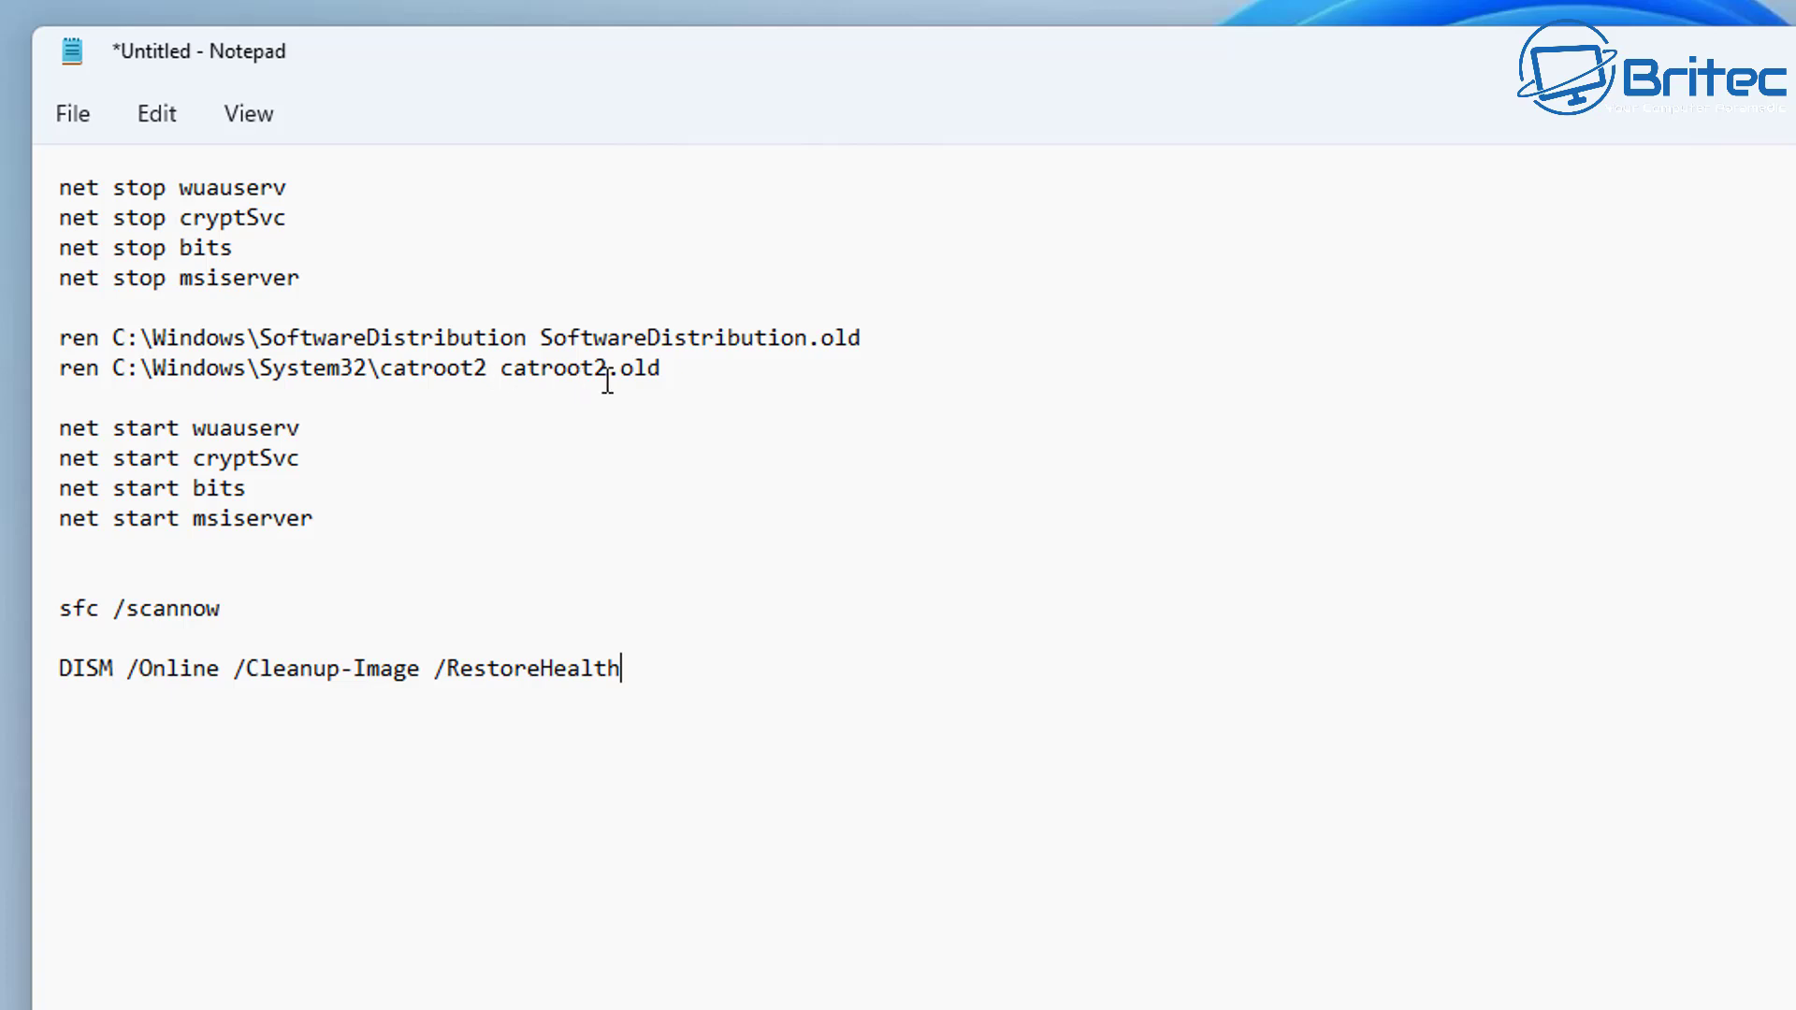
click(702, 365)
drag(637, 366, 58, 339)
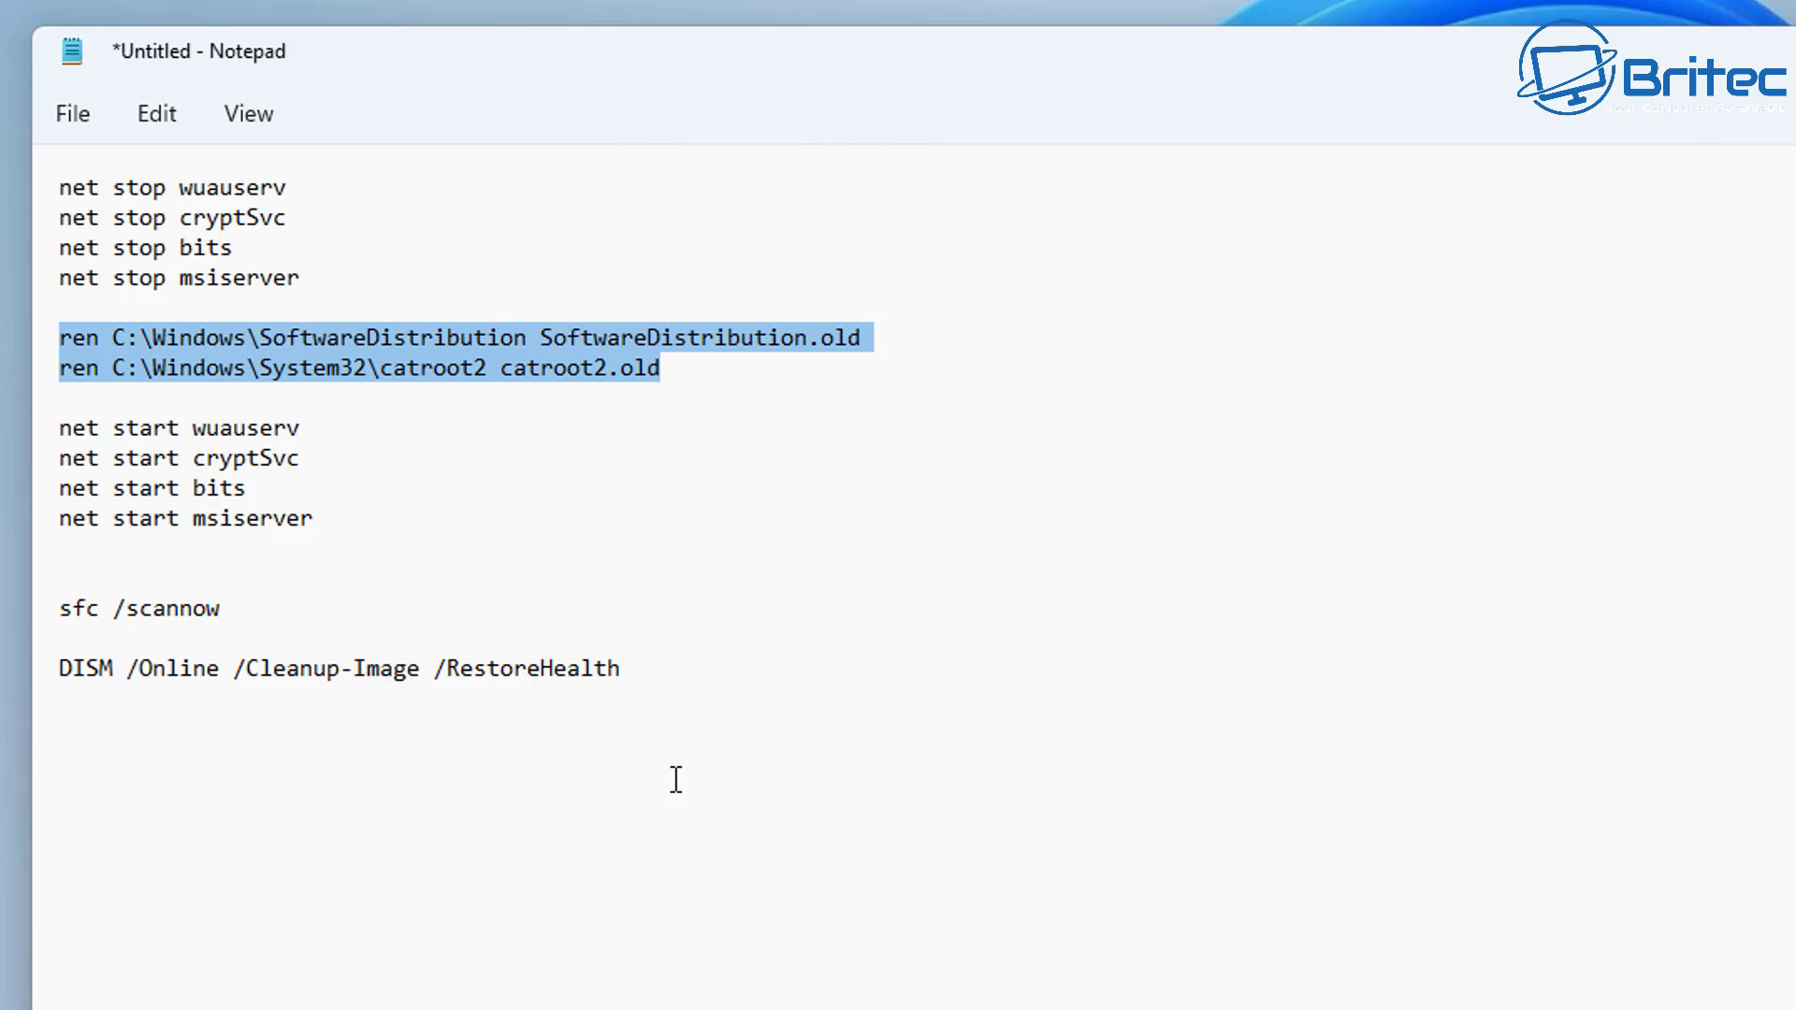
click(262, 183)
drag(293, 183, 52, 175)
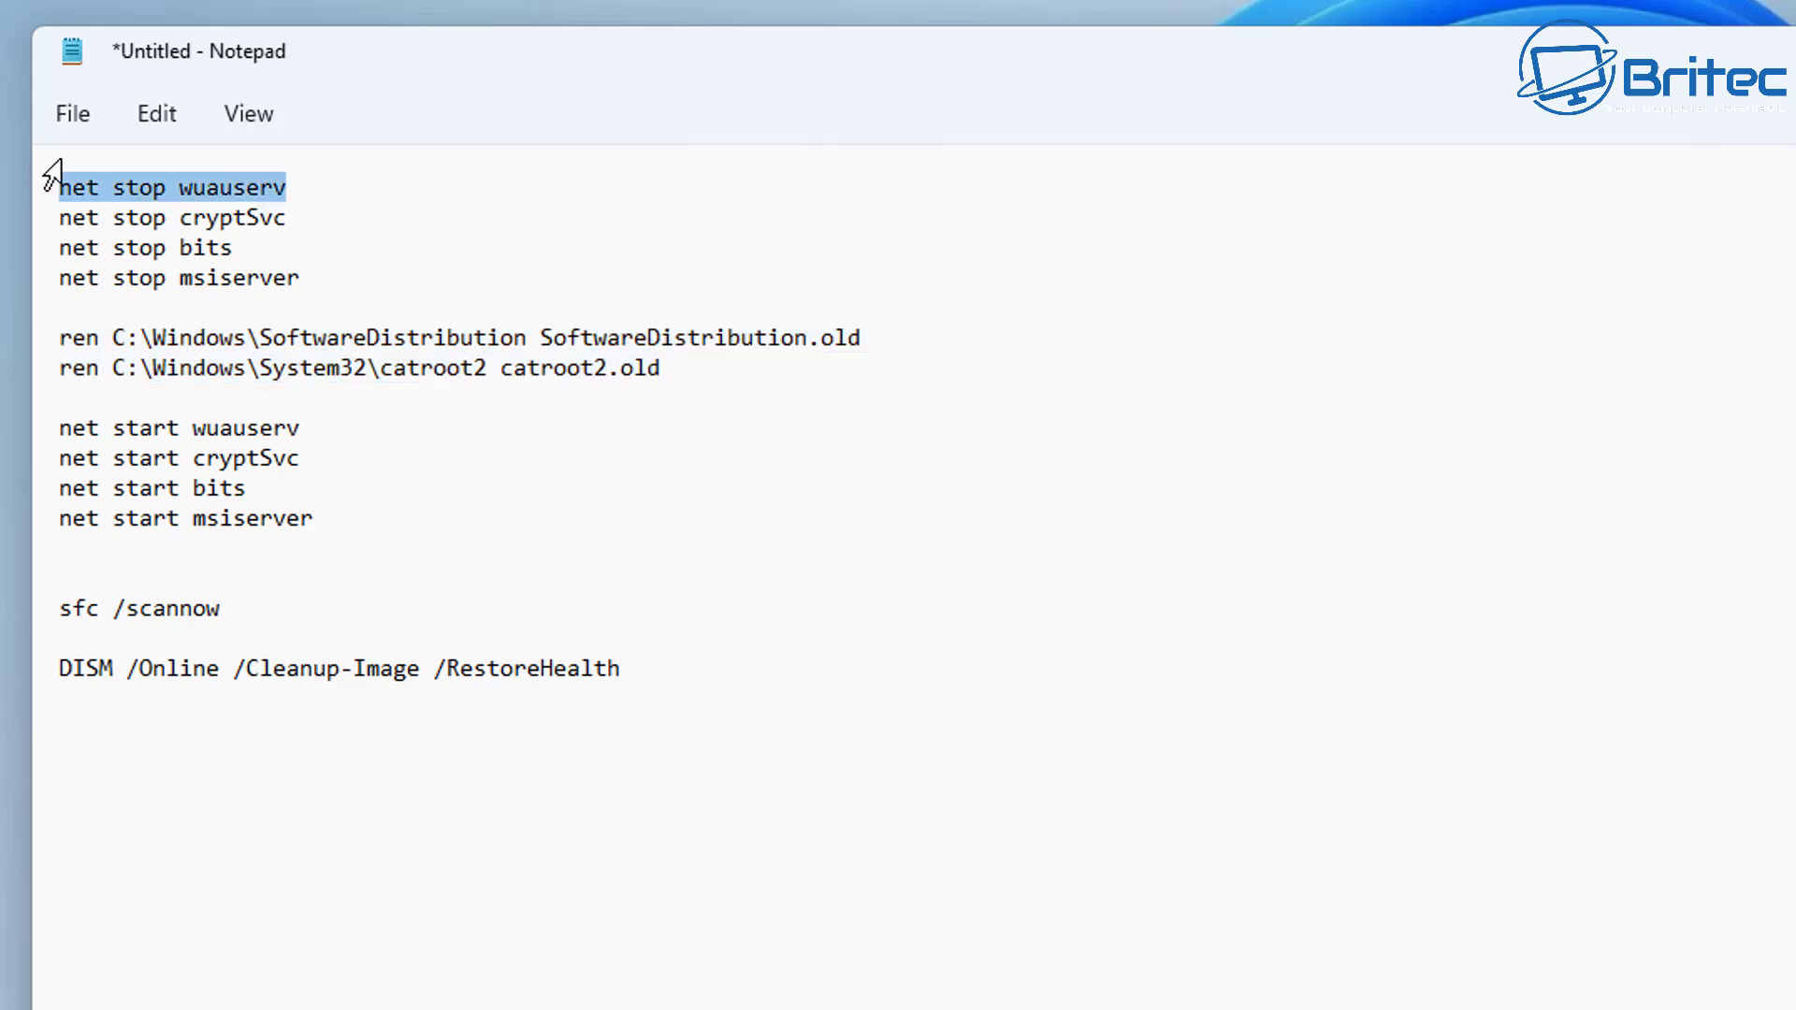
right_click(192, 184)
click(296, 349)
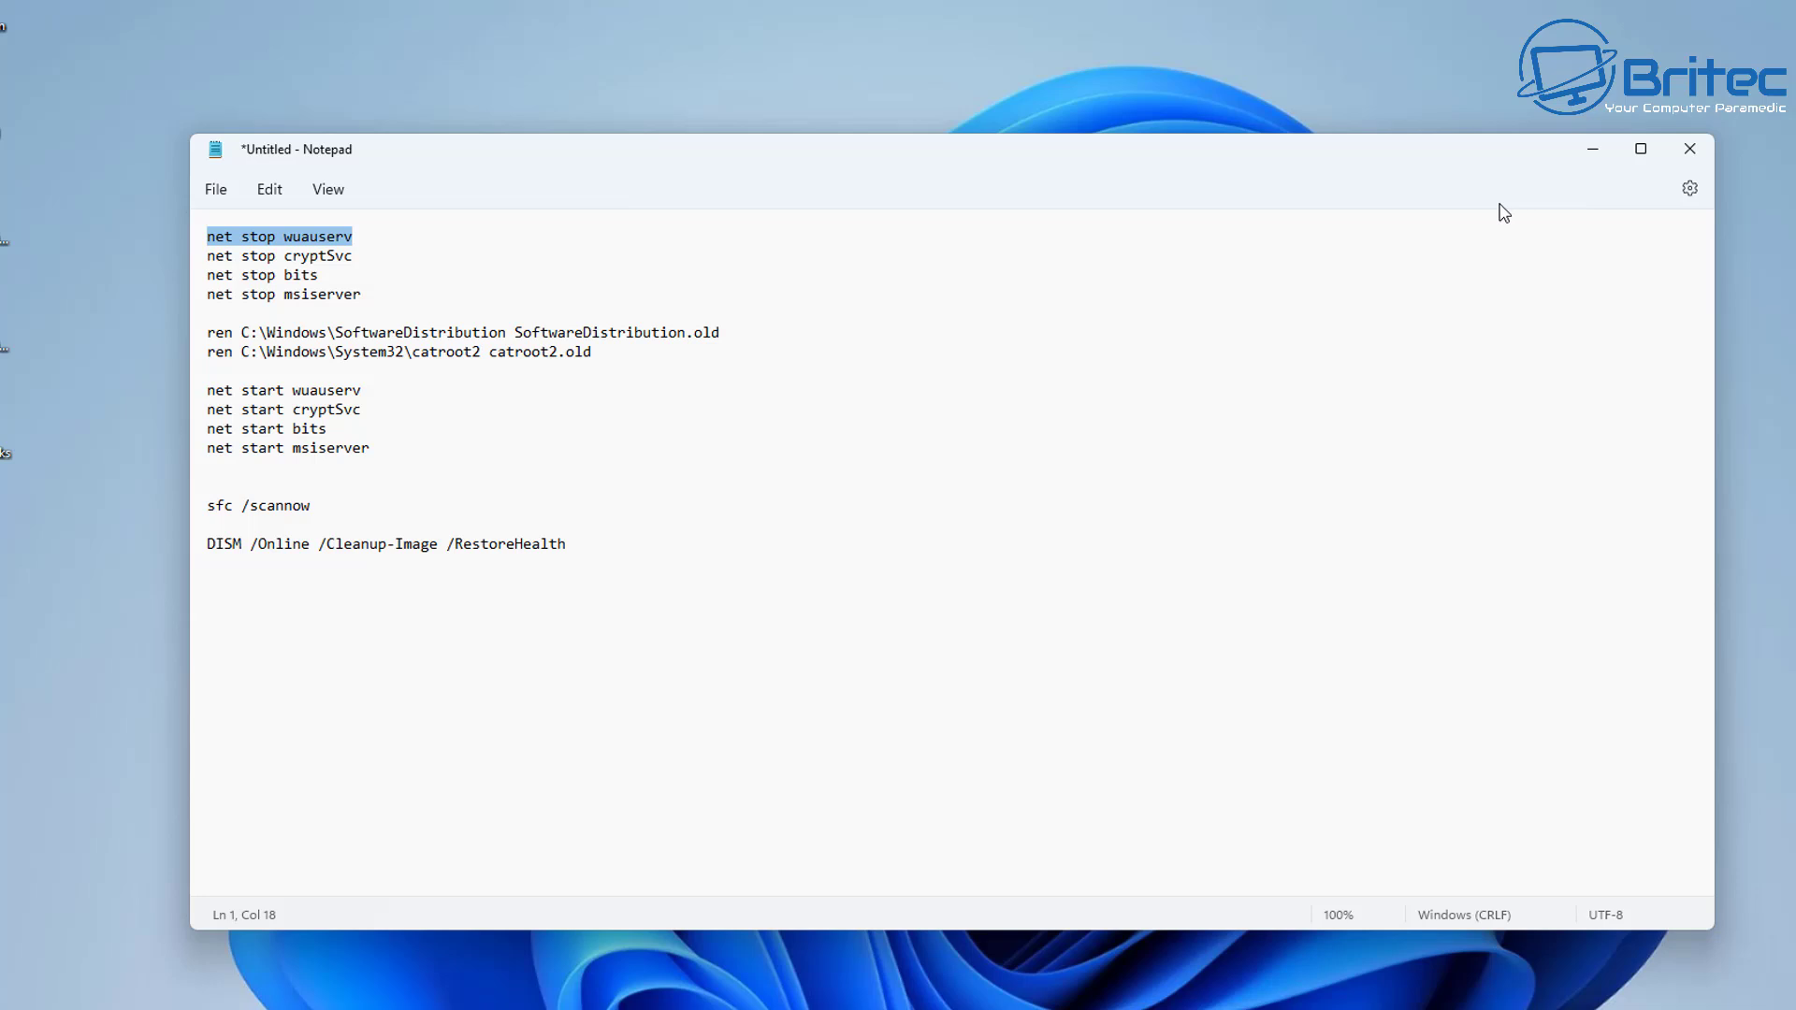
click(1594, 149)
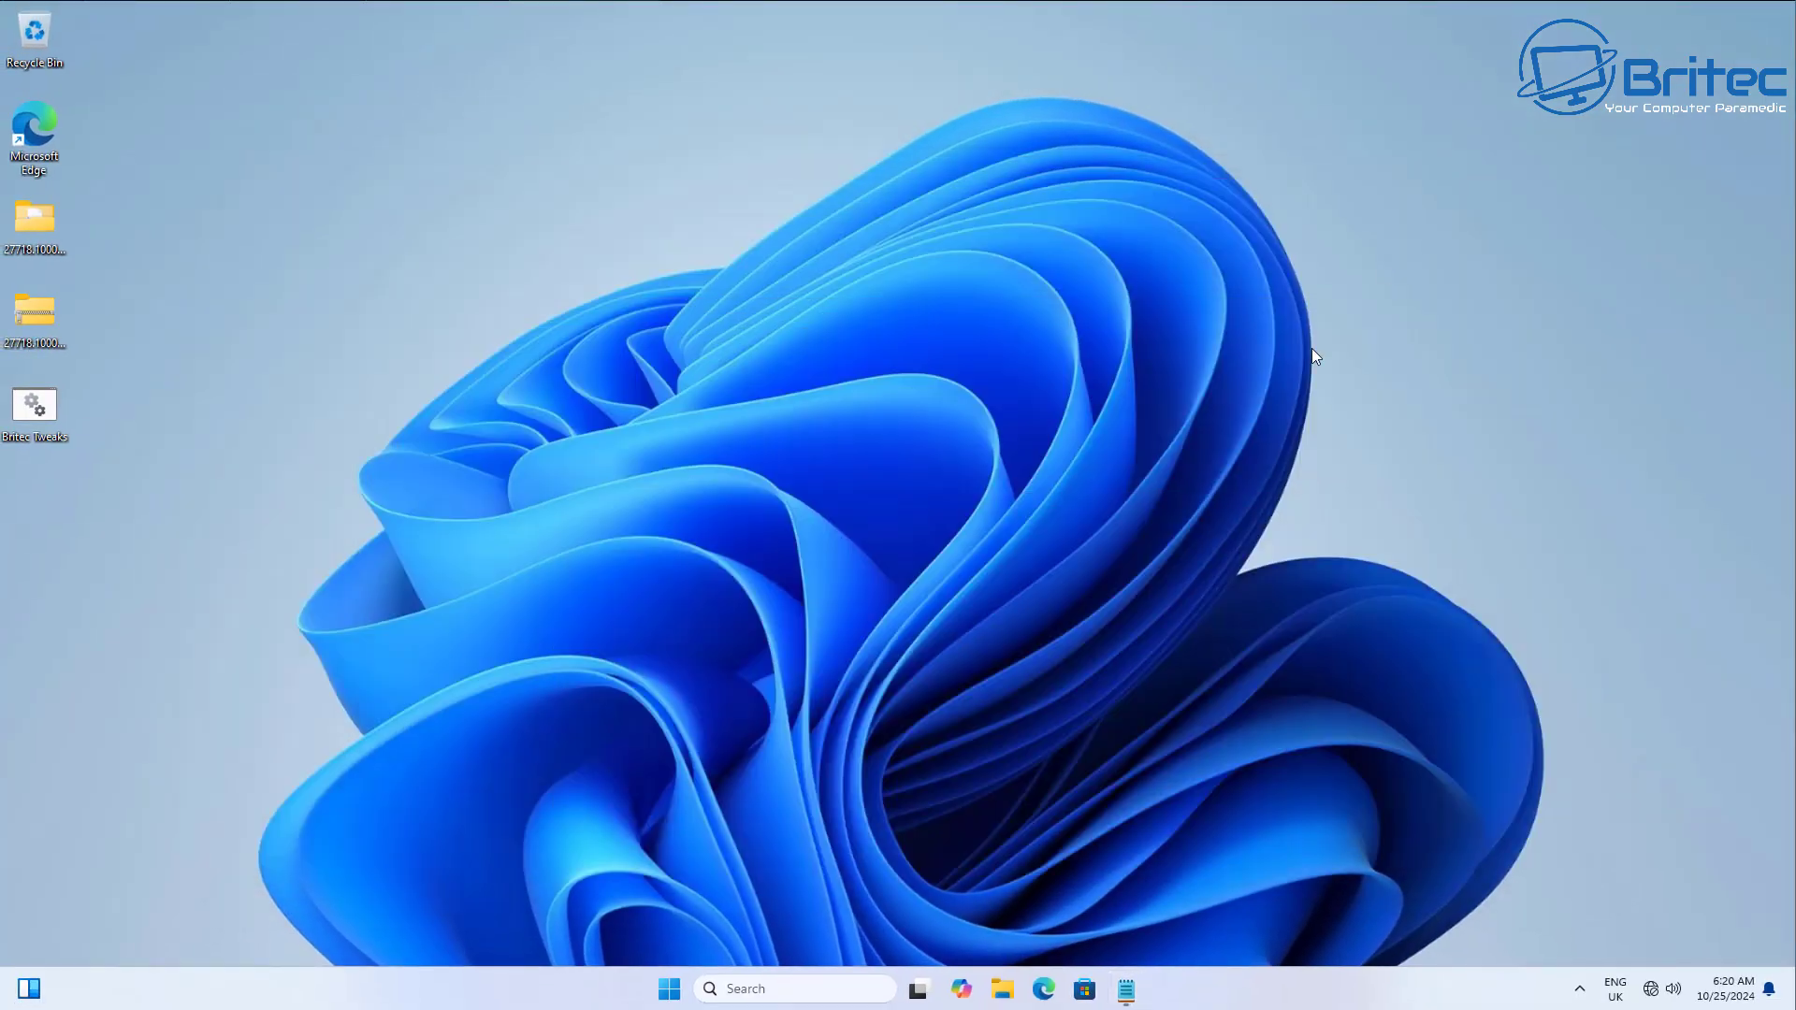
Launch Command Prompt as administrator via a 'cmd' Start search and approve UAC.
click(668, 995)
text(cmd)
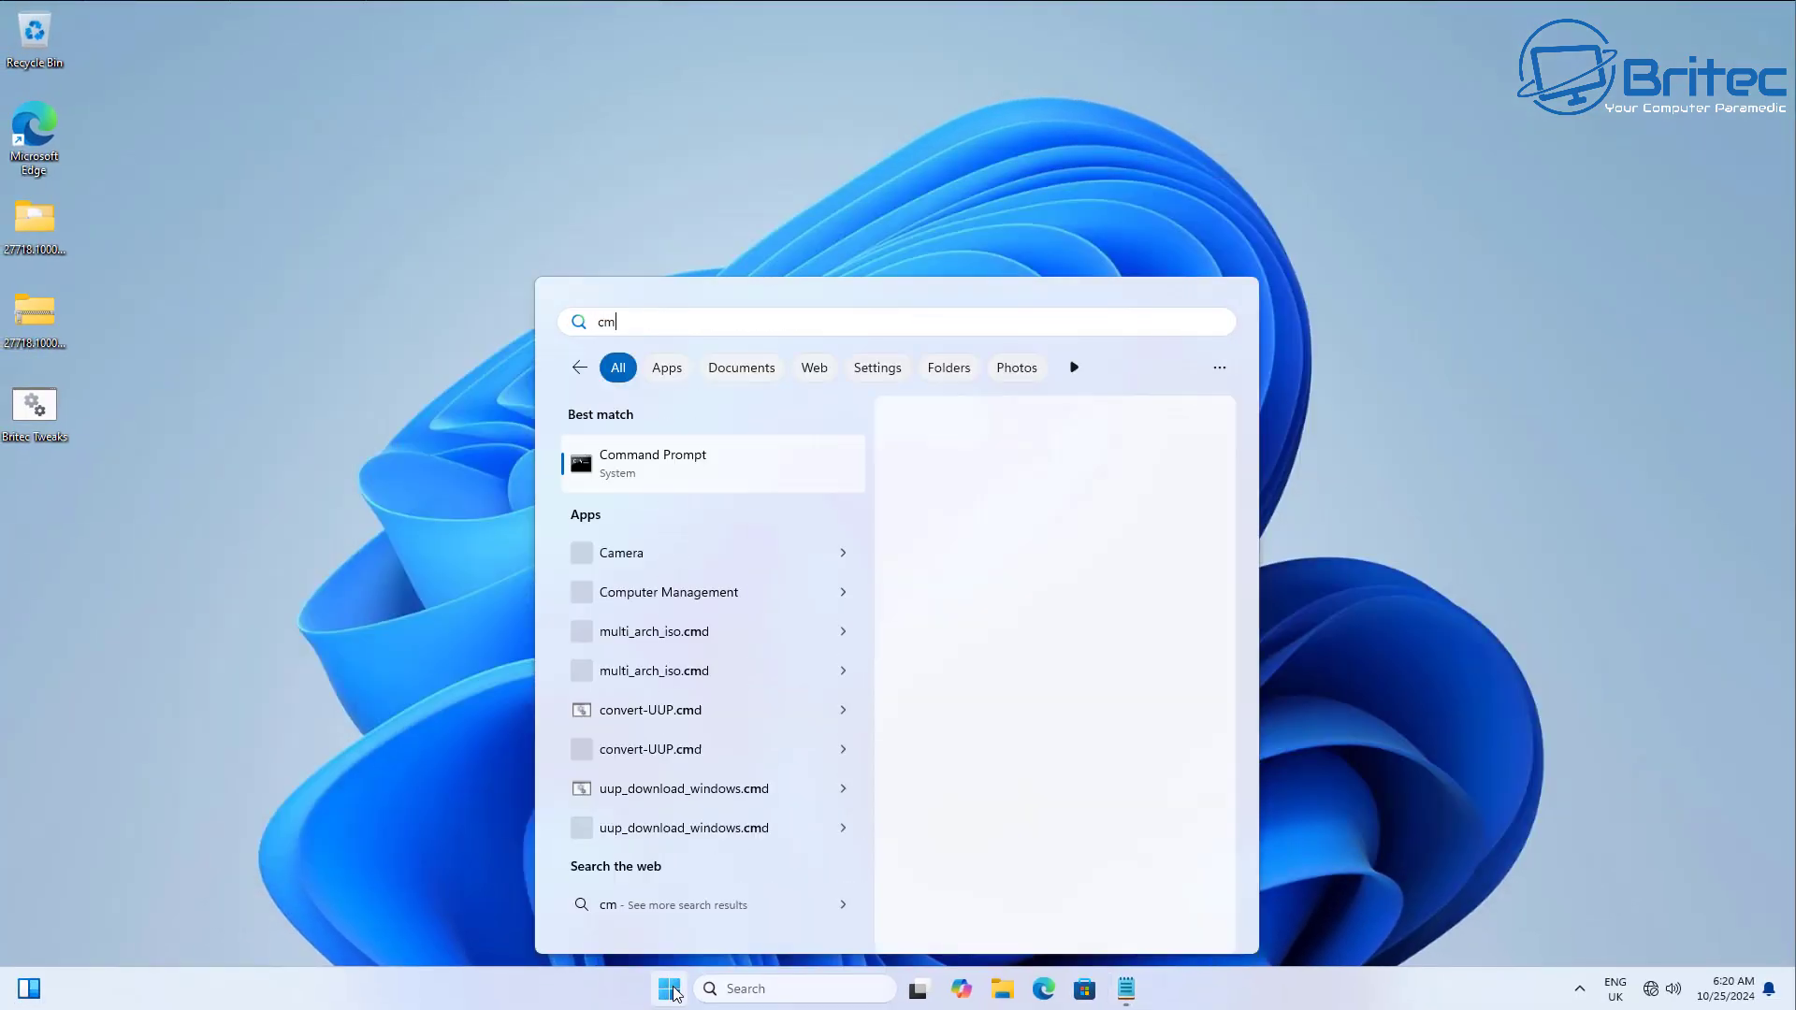
click(1050, 627)
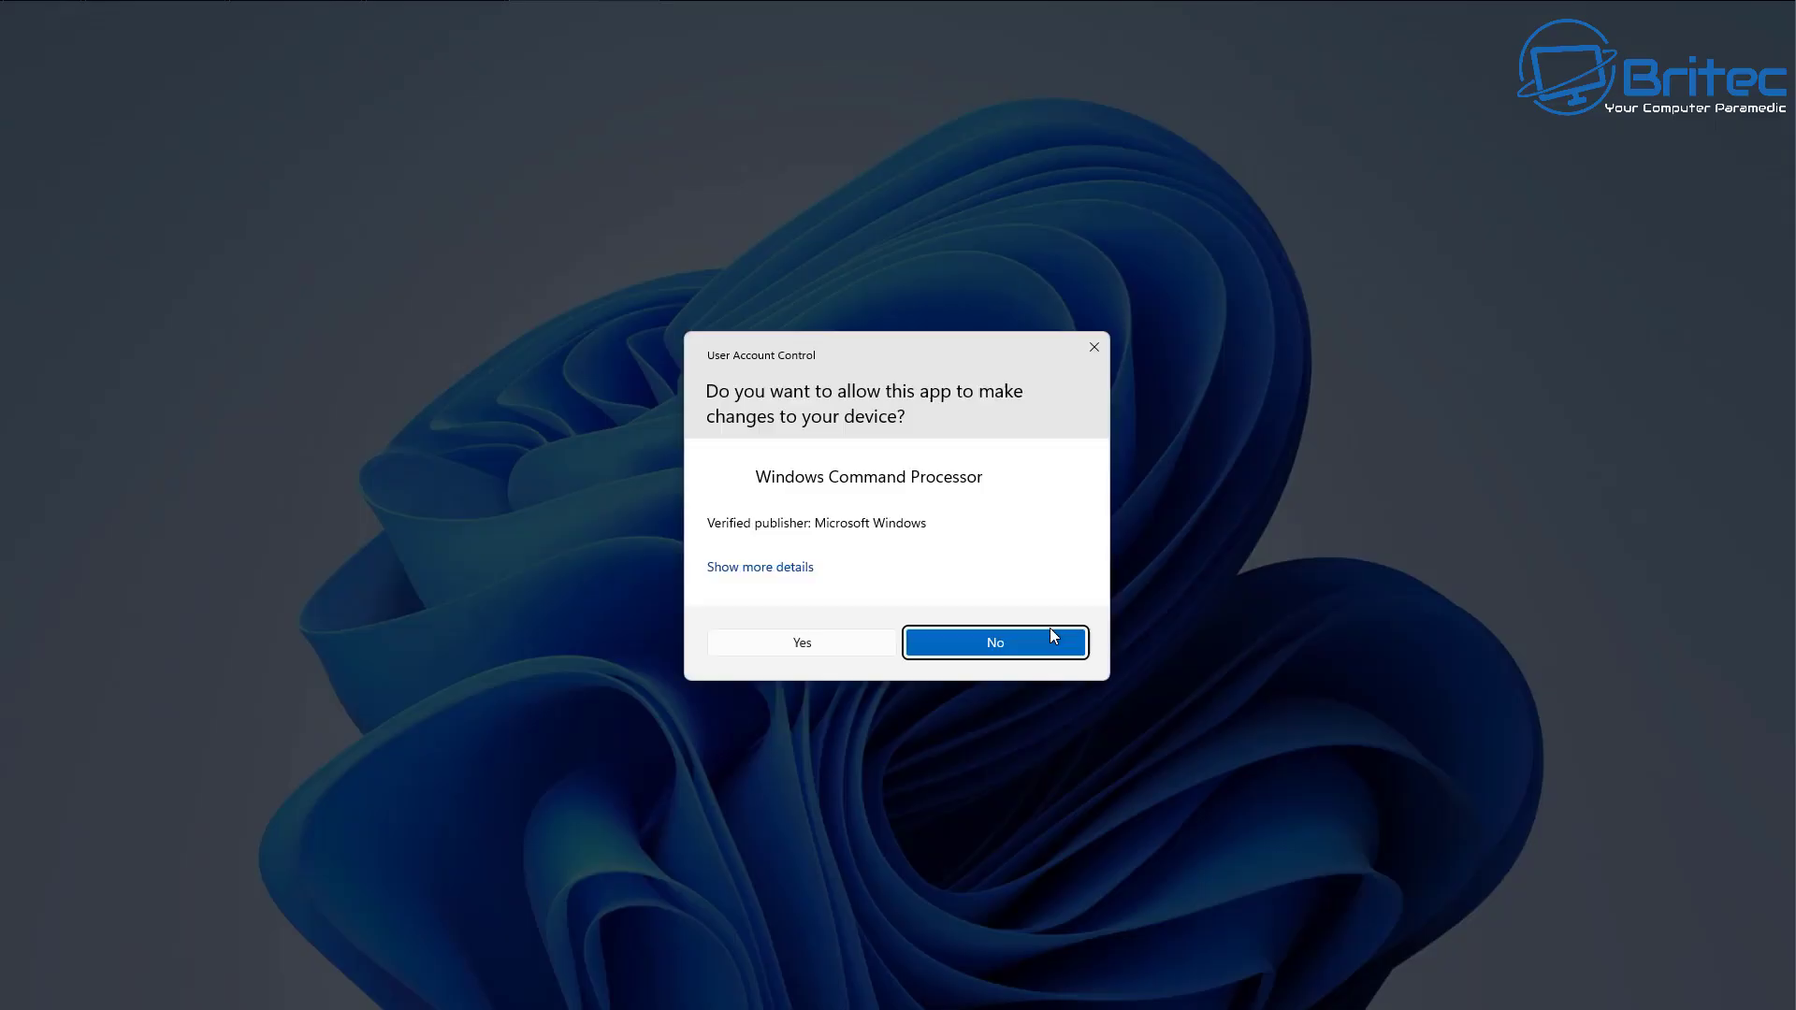
key(alt+y)
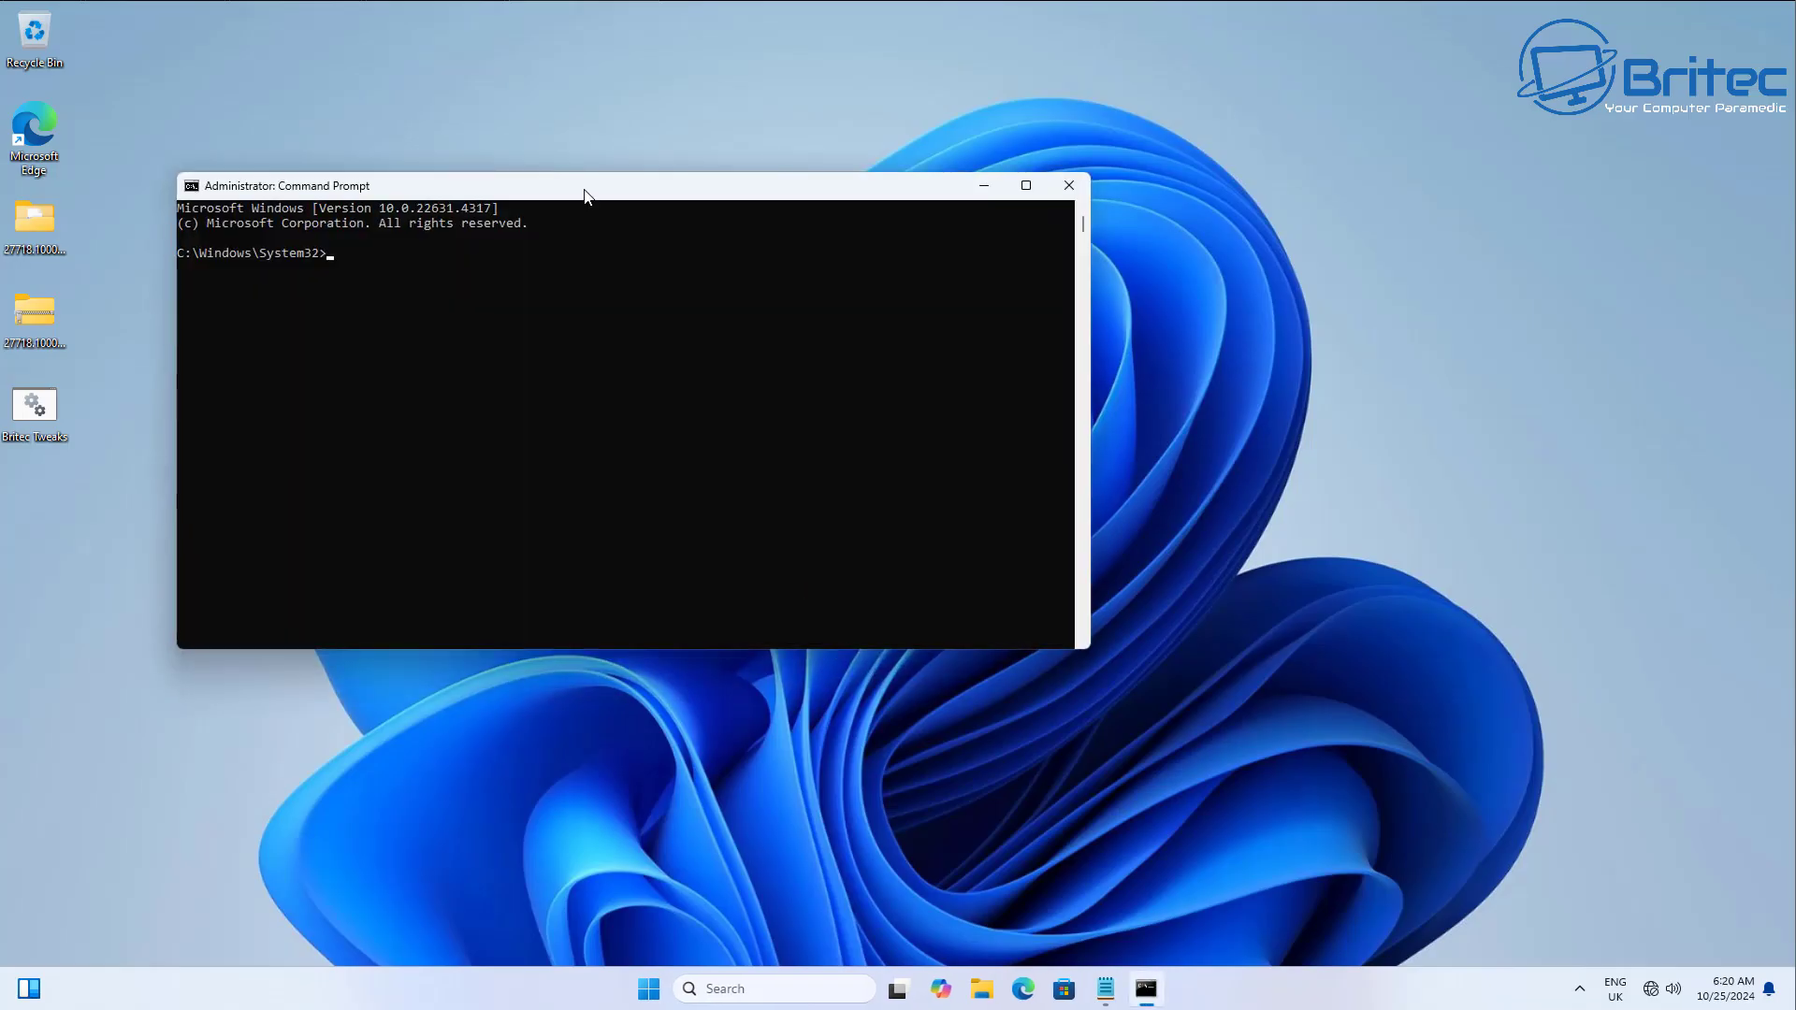
drag(586, 188, 800, 237)
Stop the wuauserv and cryptSvc services with net stop commands.
text(net stop wuauserv)
key(Return)
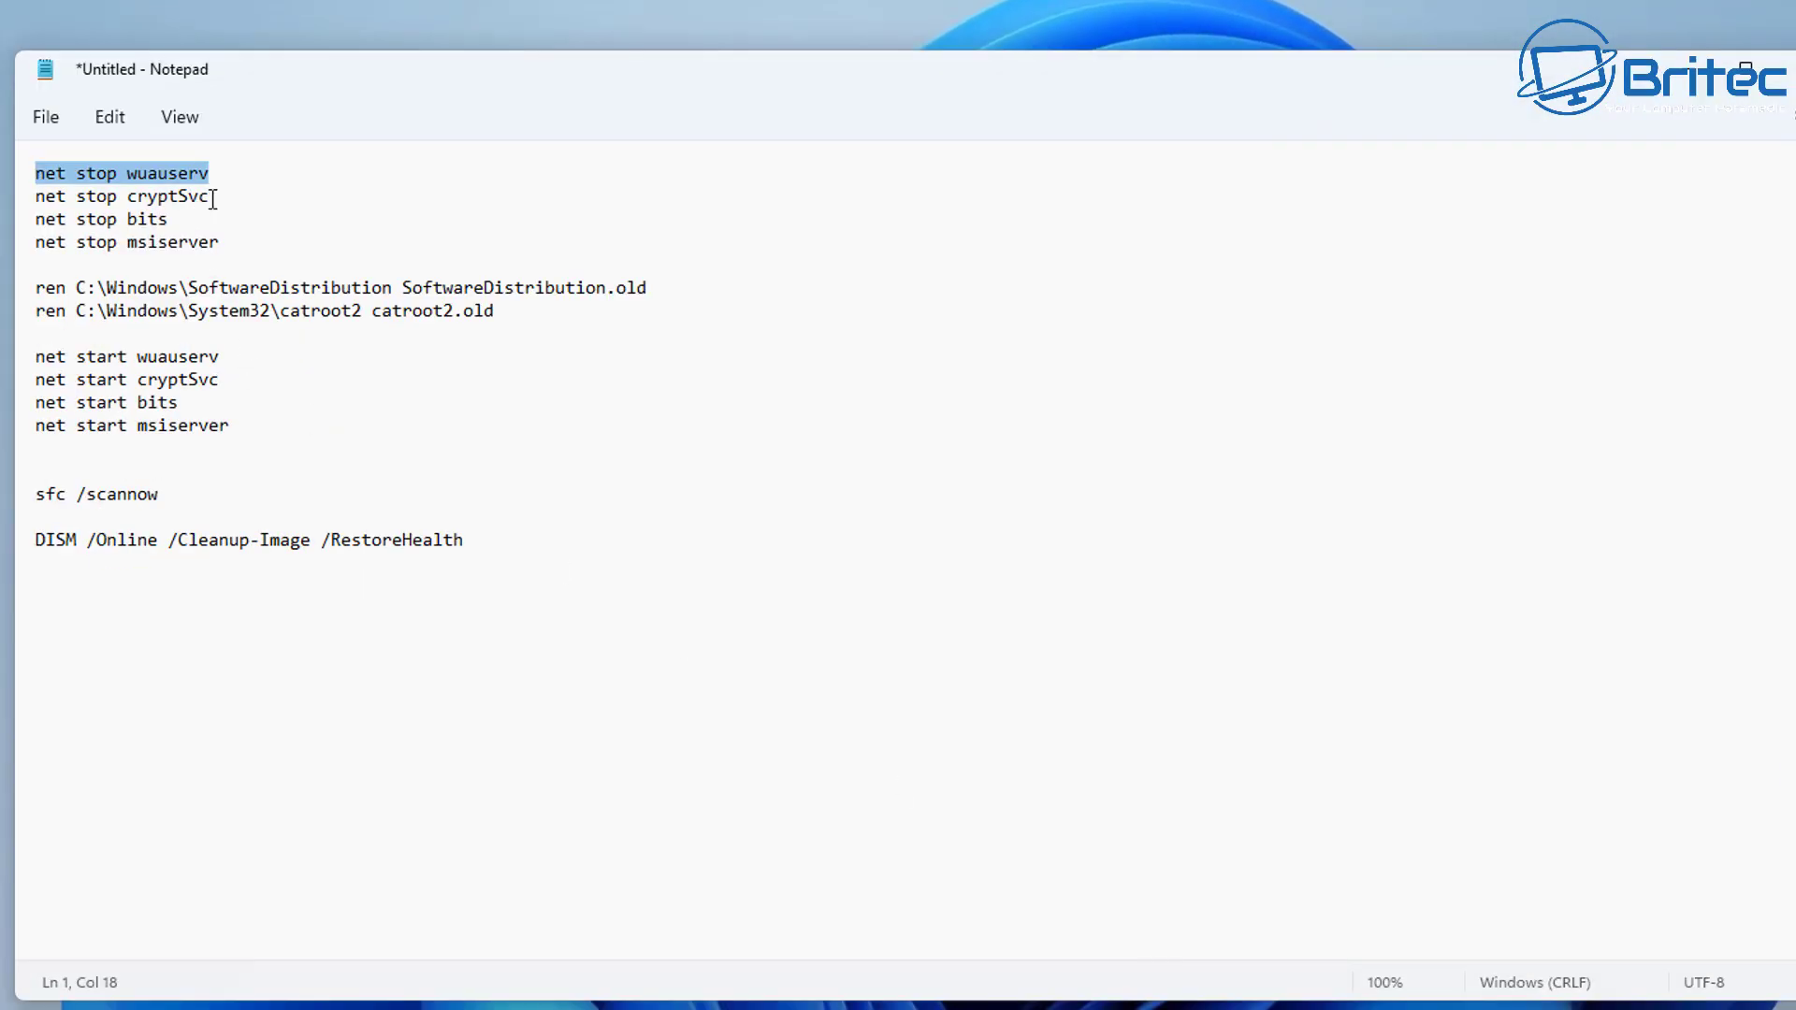
mouse_move(36, 196)
mouse_down()
mouse_move(208, 196)
mouse_move(17, 204)
mouse_up()
click(42, 201)
right_click(56, 216)
click(161, 342)
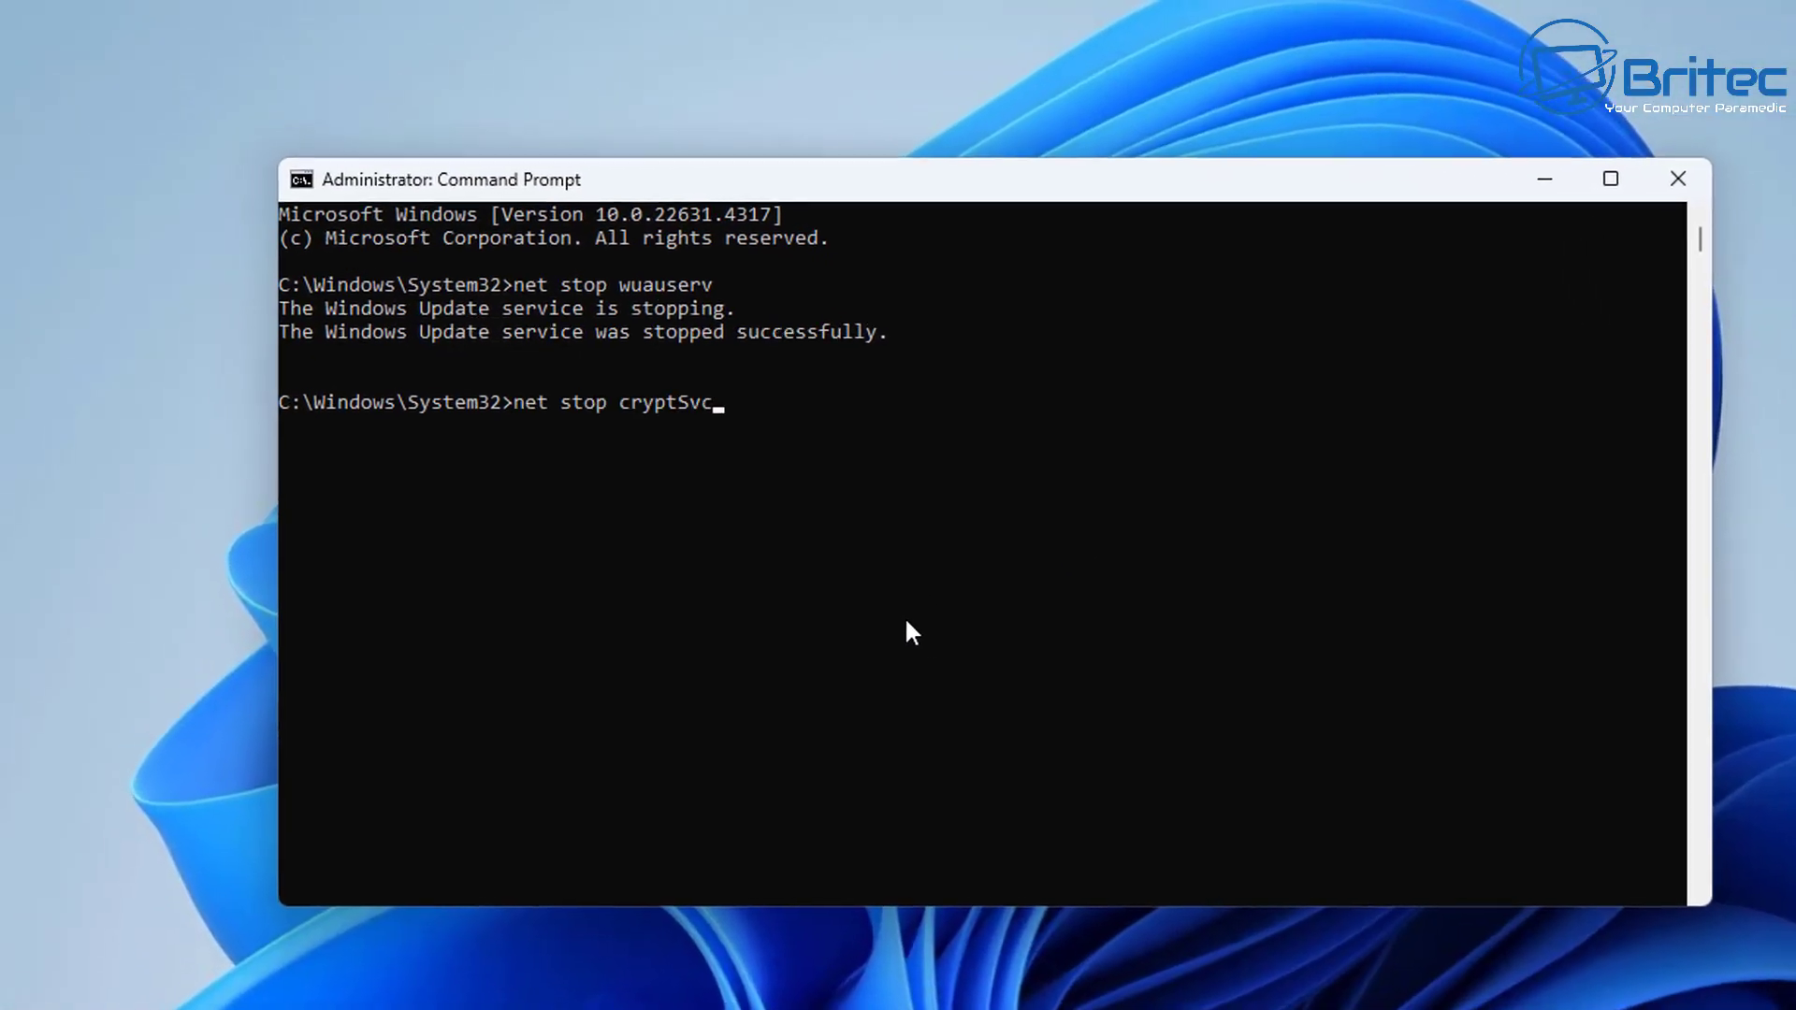
key(Return)
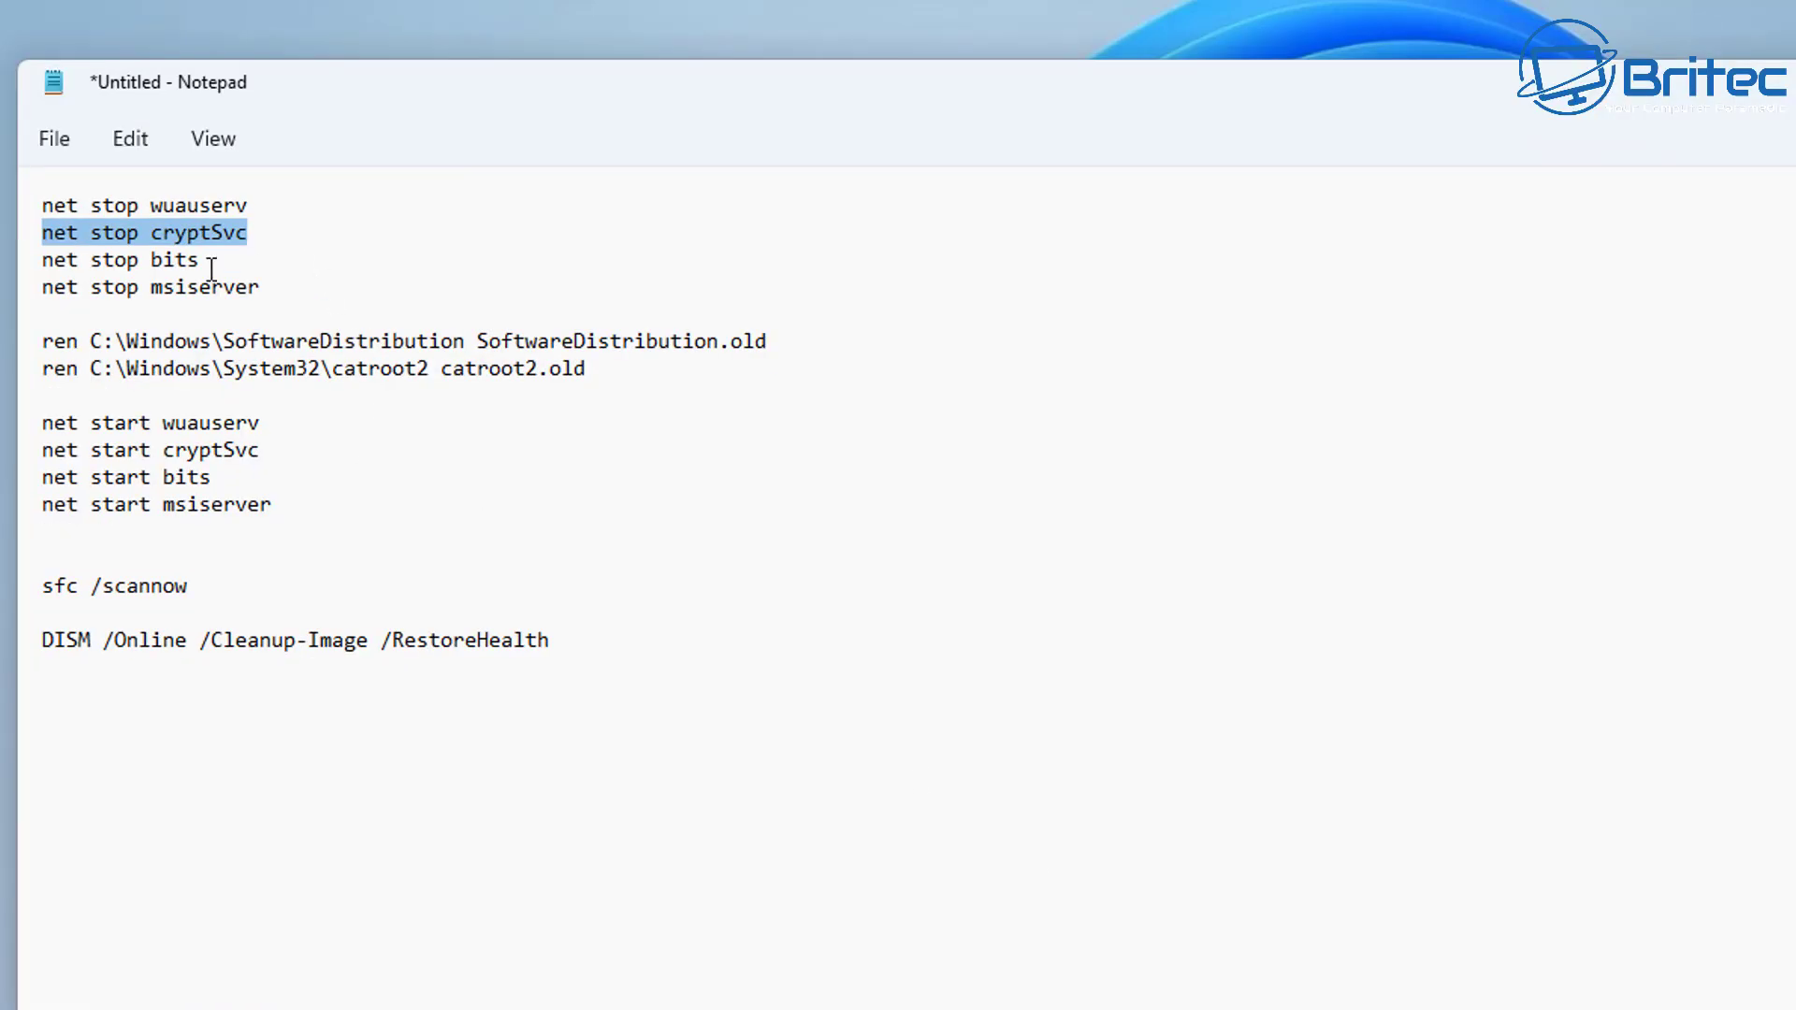
Stop the bits service (not running) and the msiserver service with net stop commands.
drag(202, 261, 41, 261)
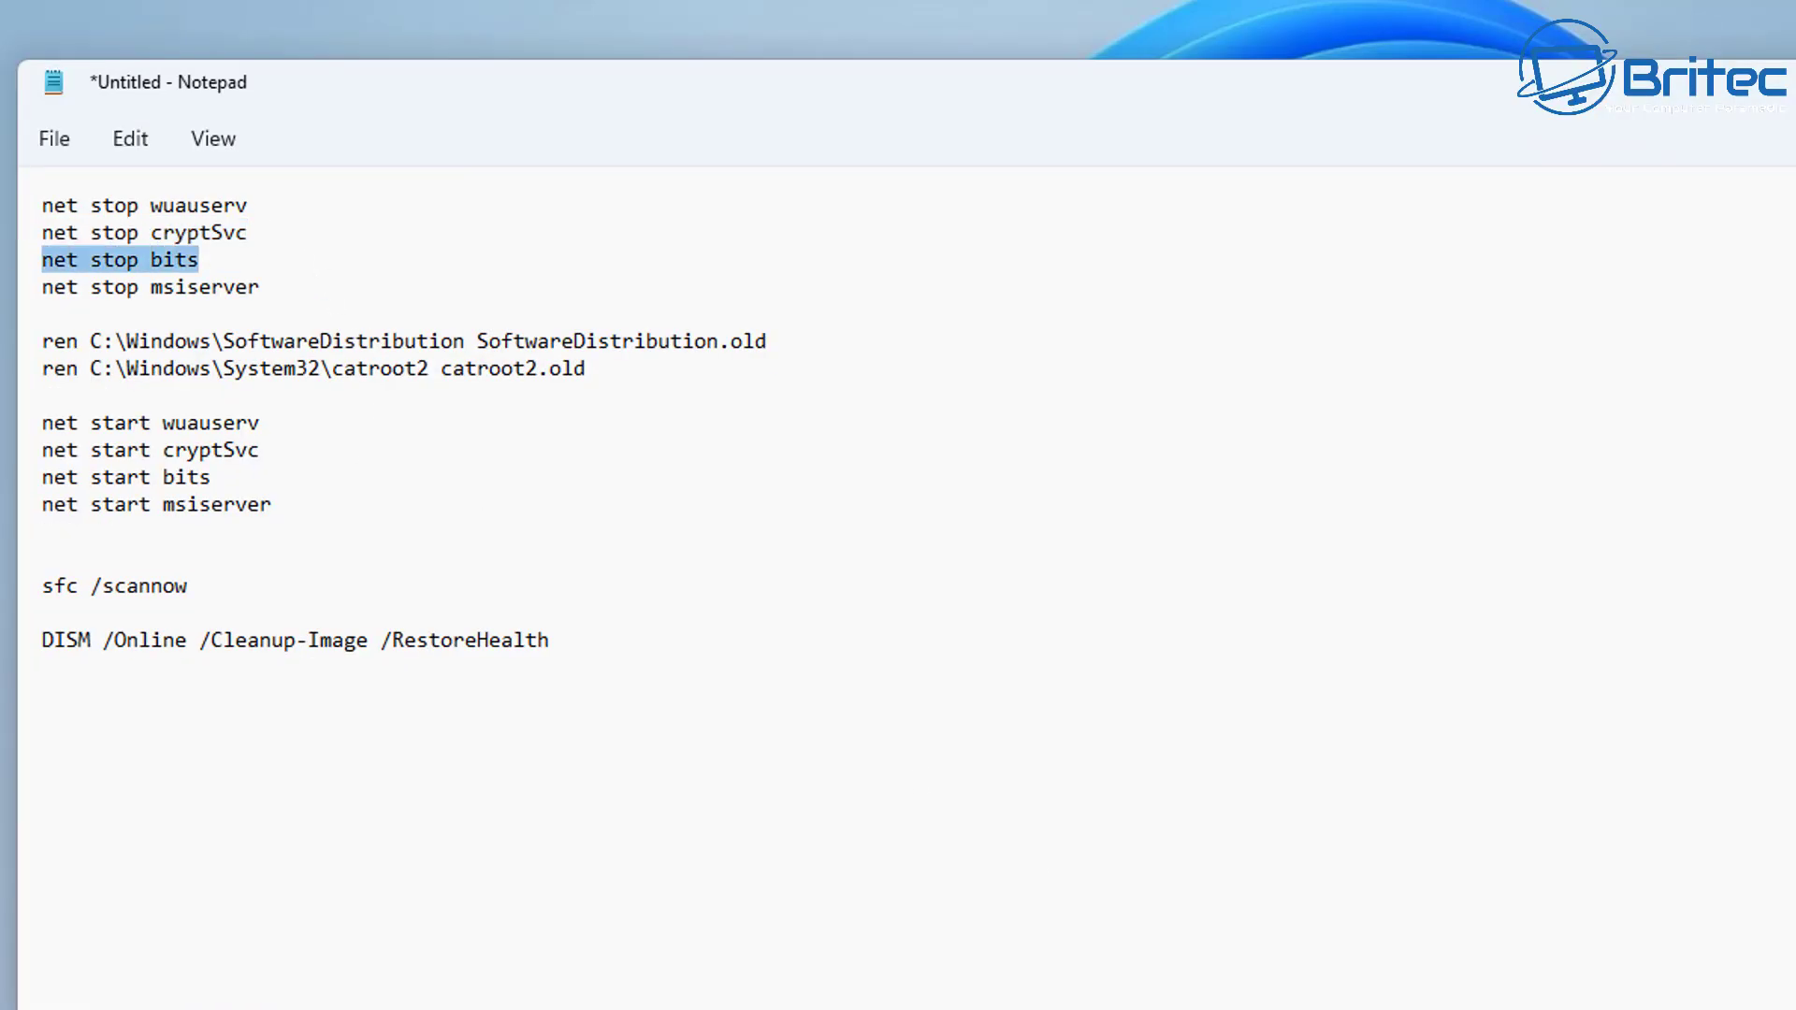
right_click(103, 258)
click(209, 417)
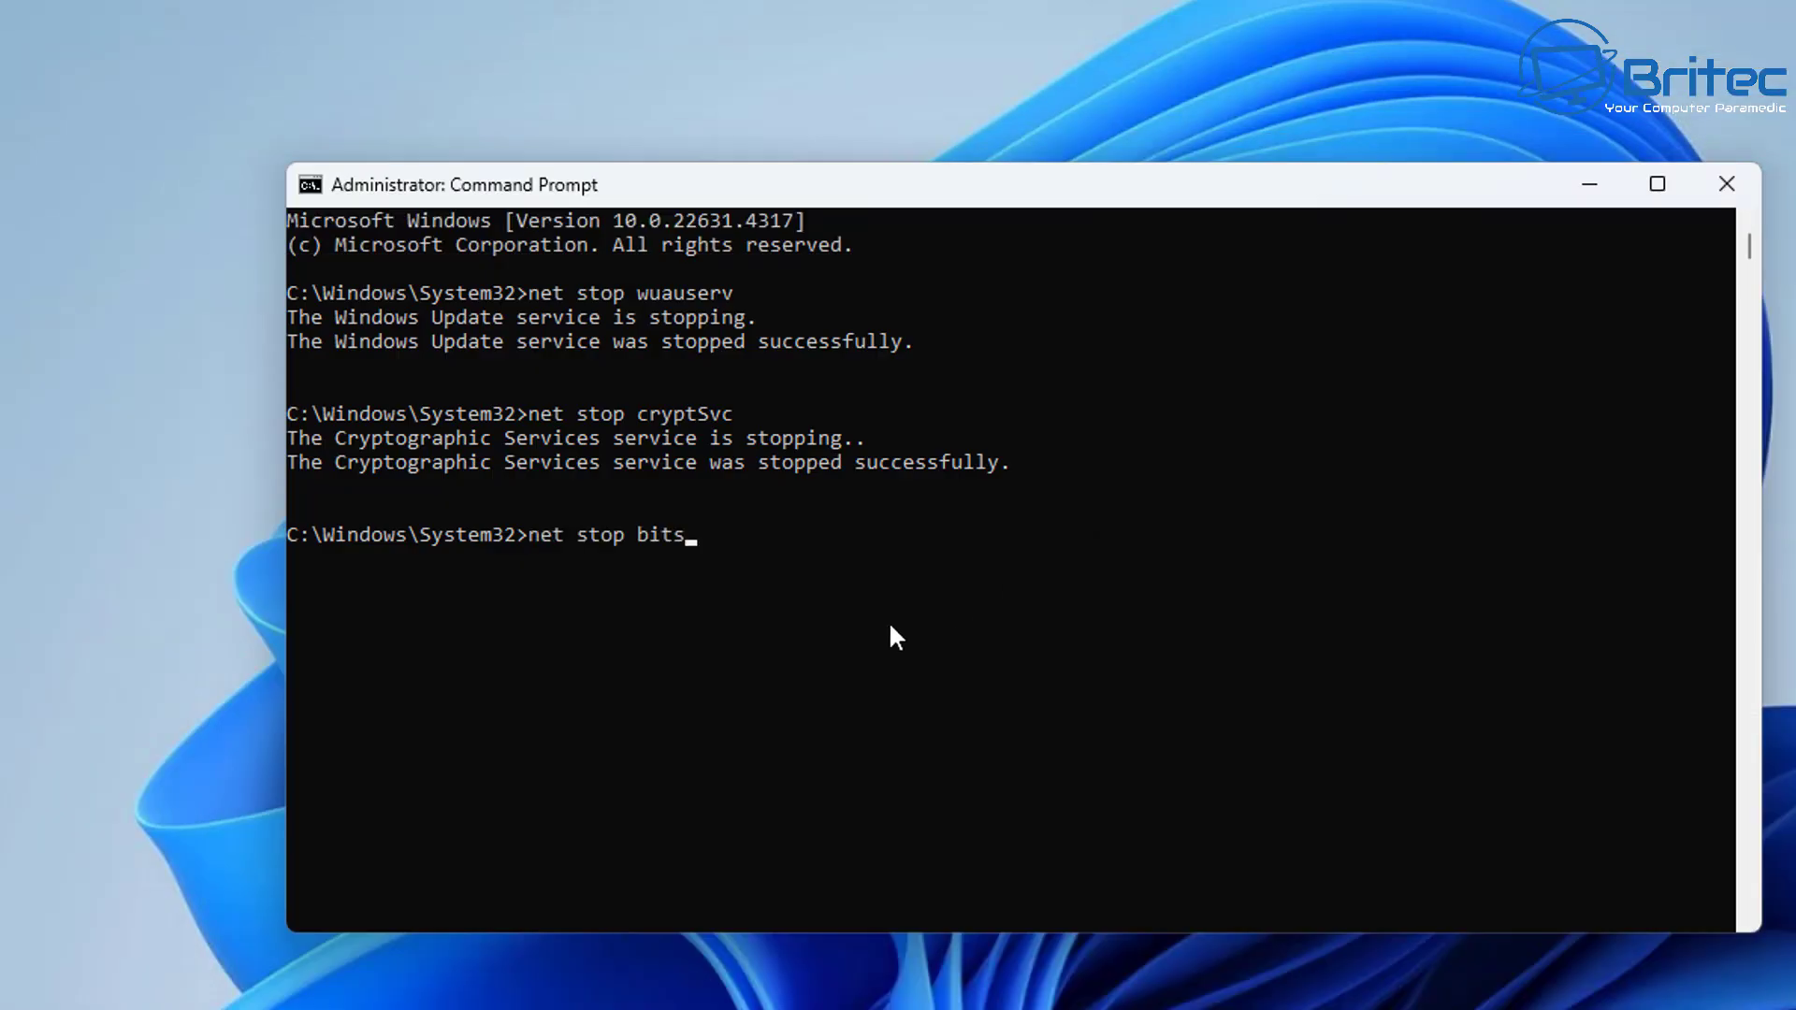
key(Return)
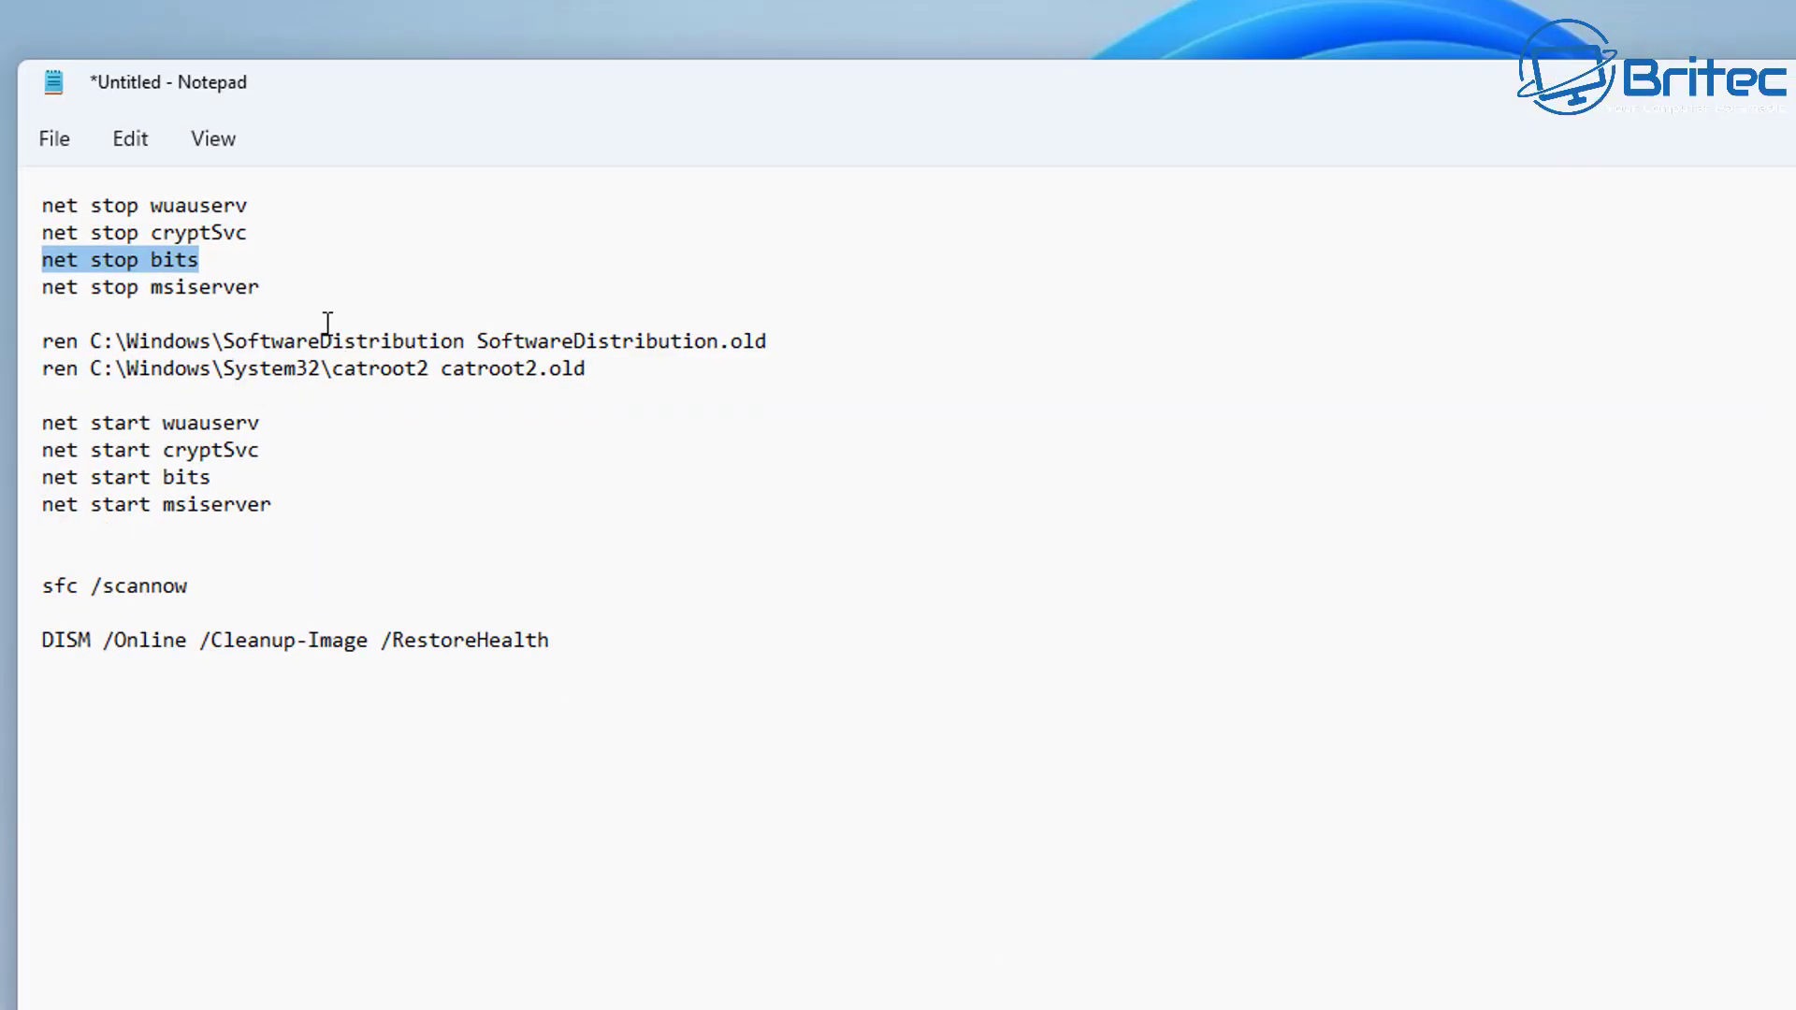
drag(304, 281, 41, 287)
right_click(141, 305)
click(218, 451)
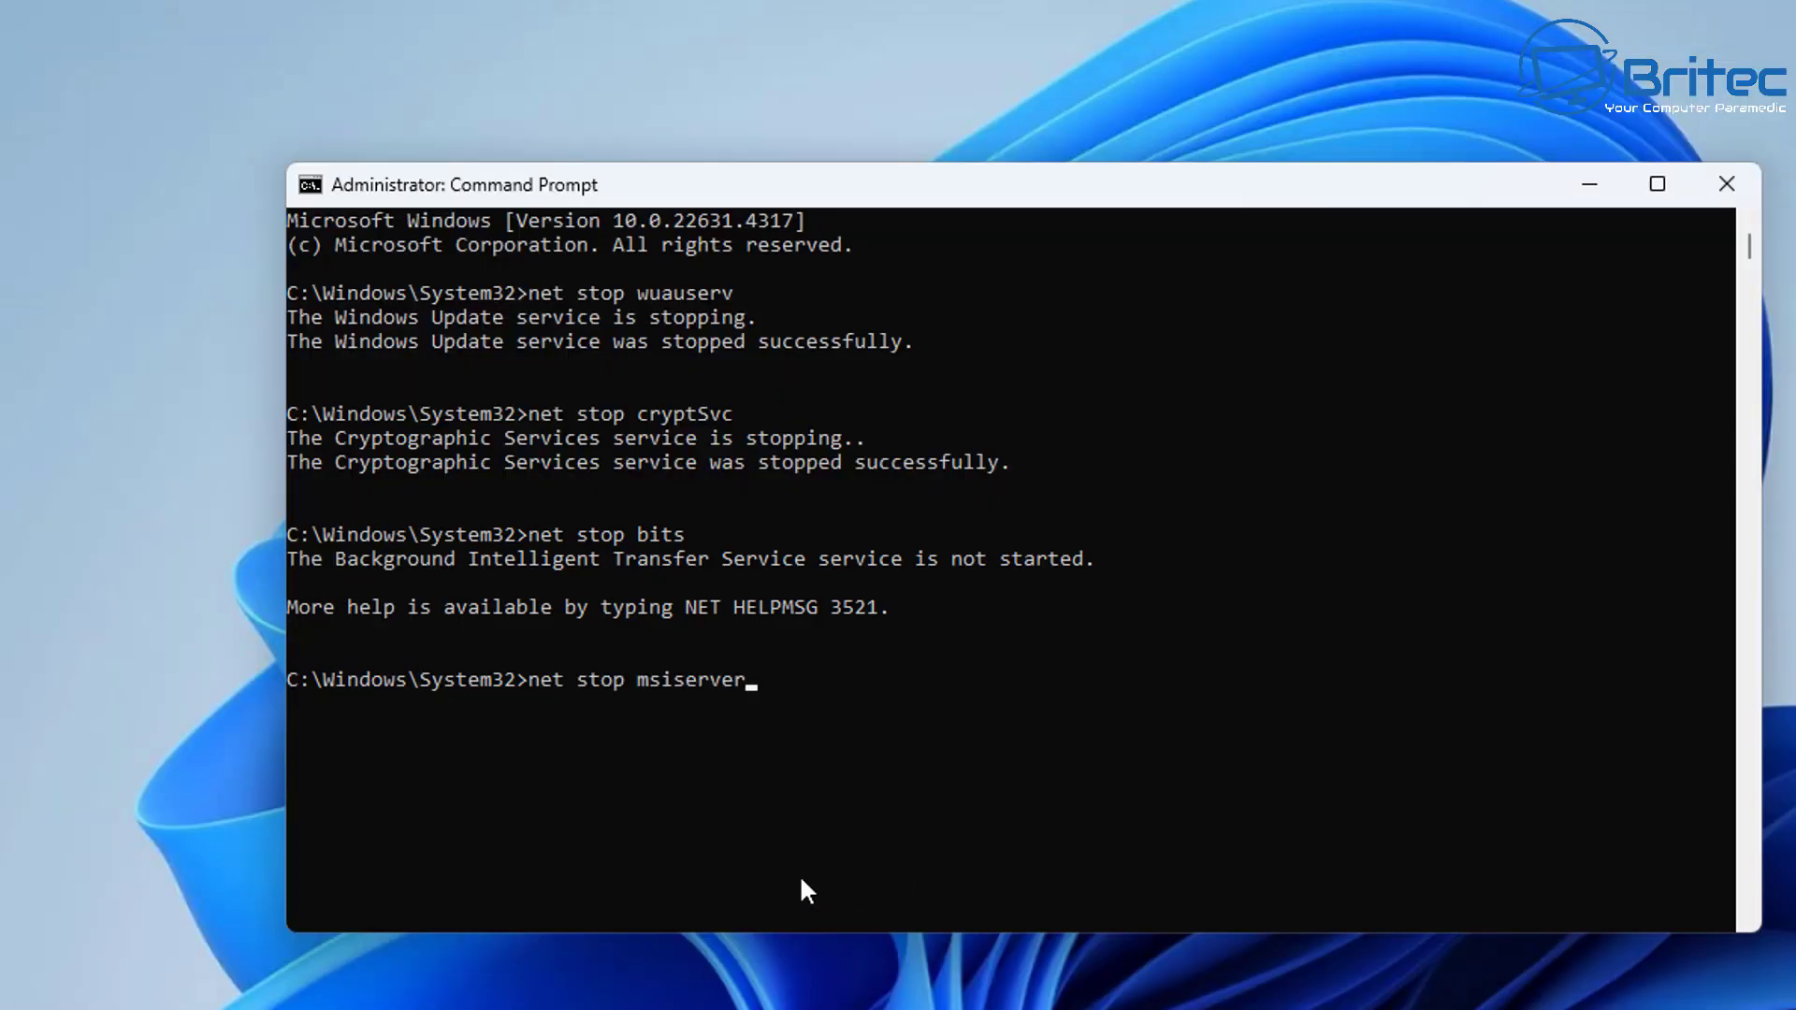
key(Return)
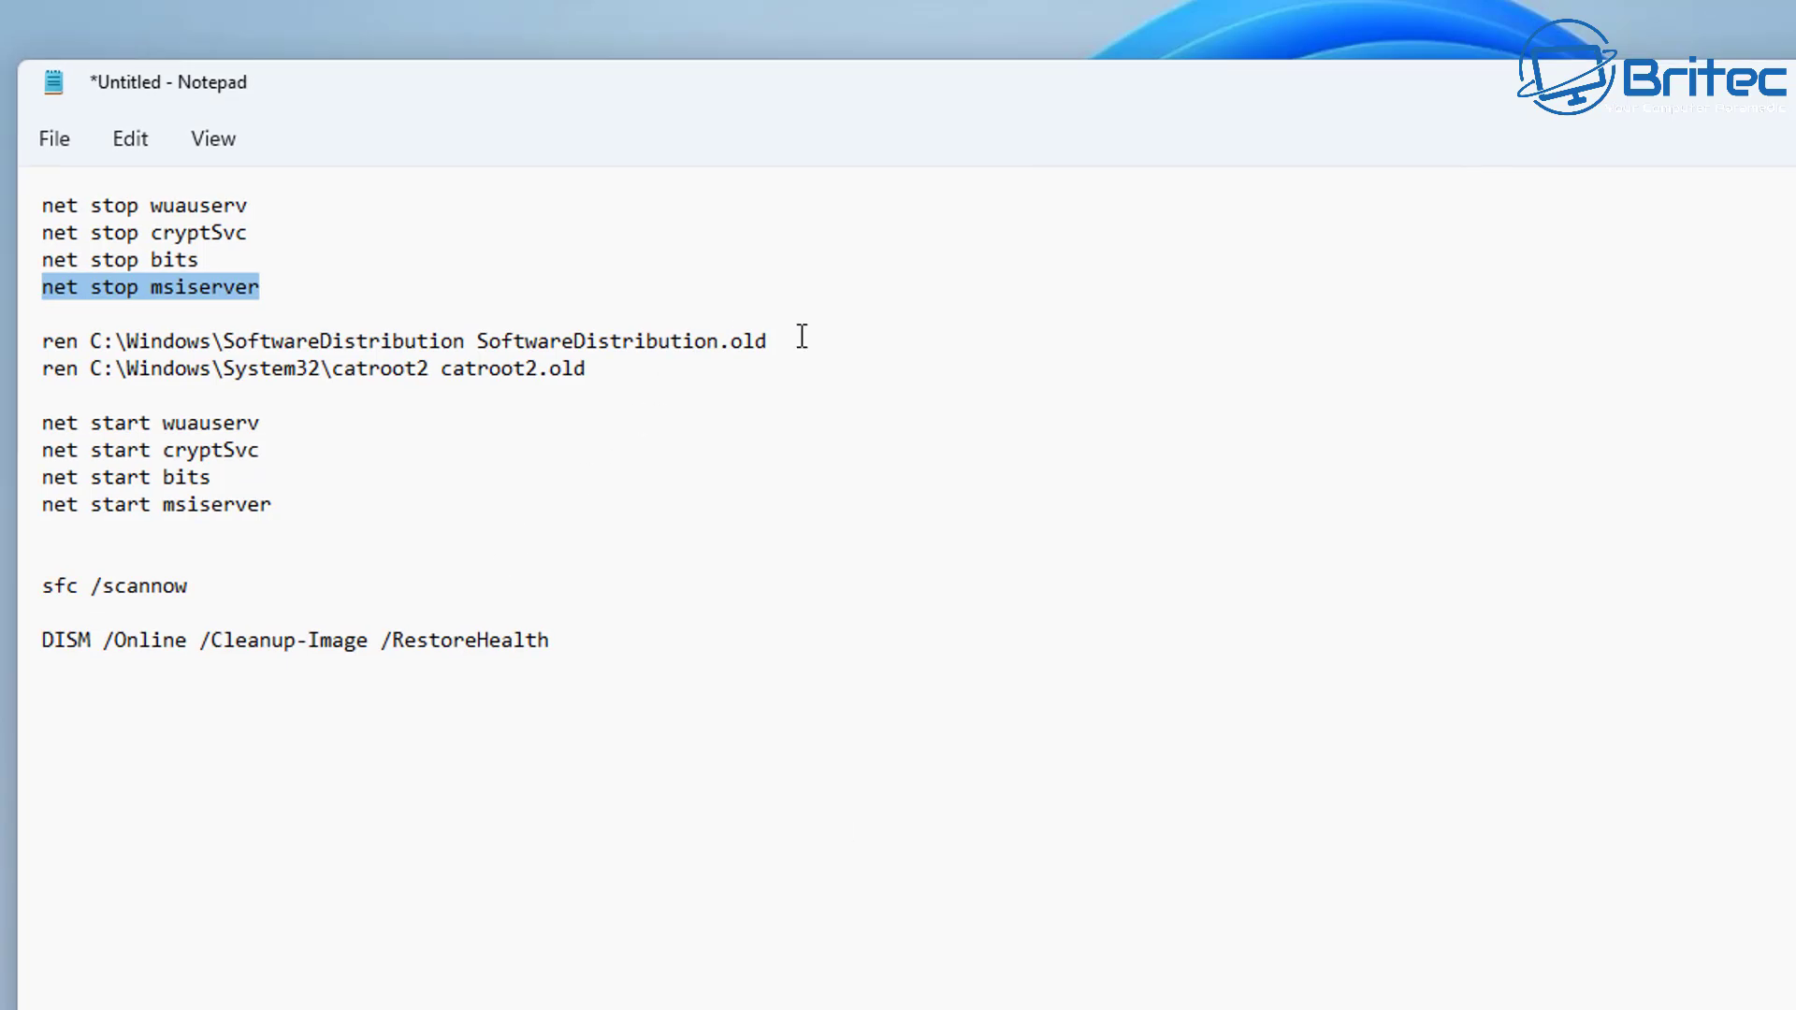
Copy the command that renames SoftwareDistribution to SoftwareDistribution.old from Notepad.
drag(773, 342, 41, 342)
right_click(142, 354)
click(229, 505)
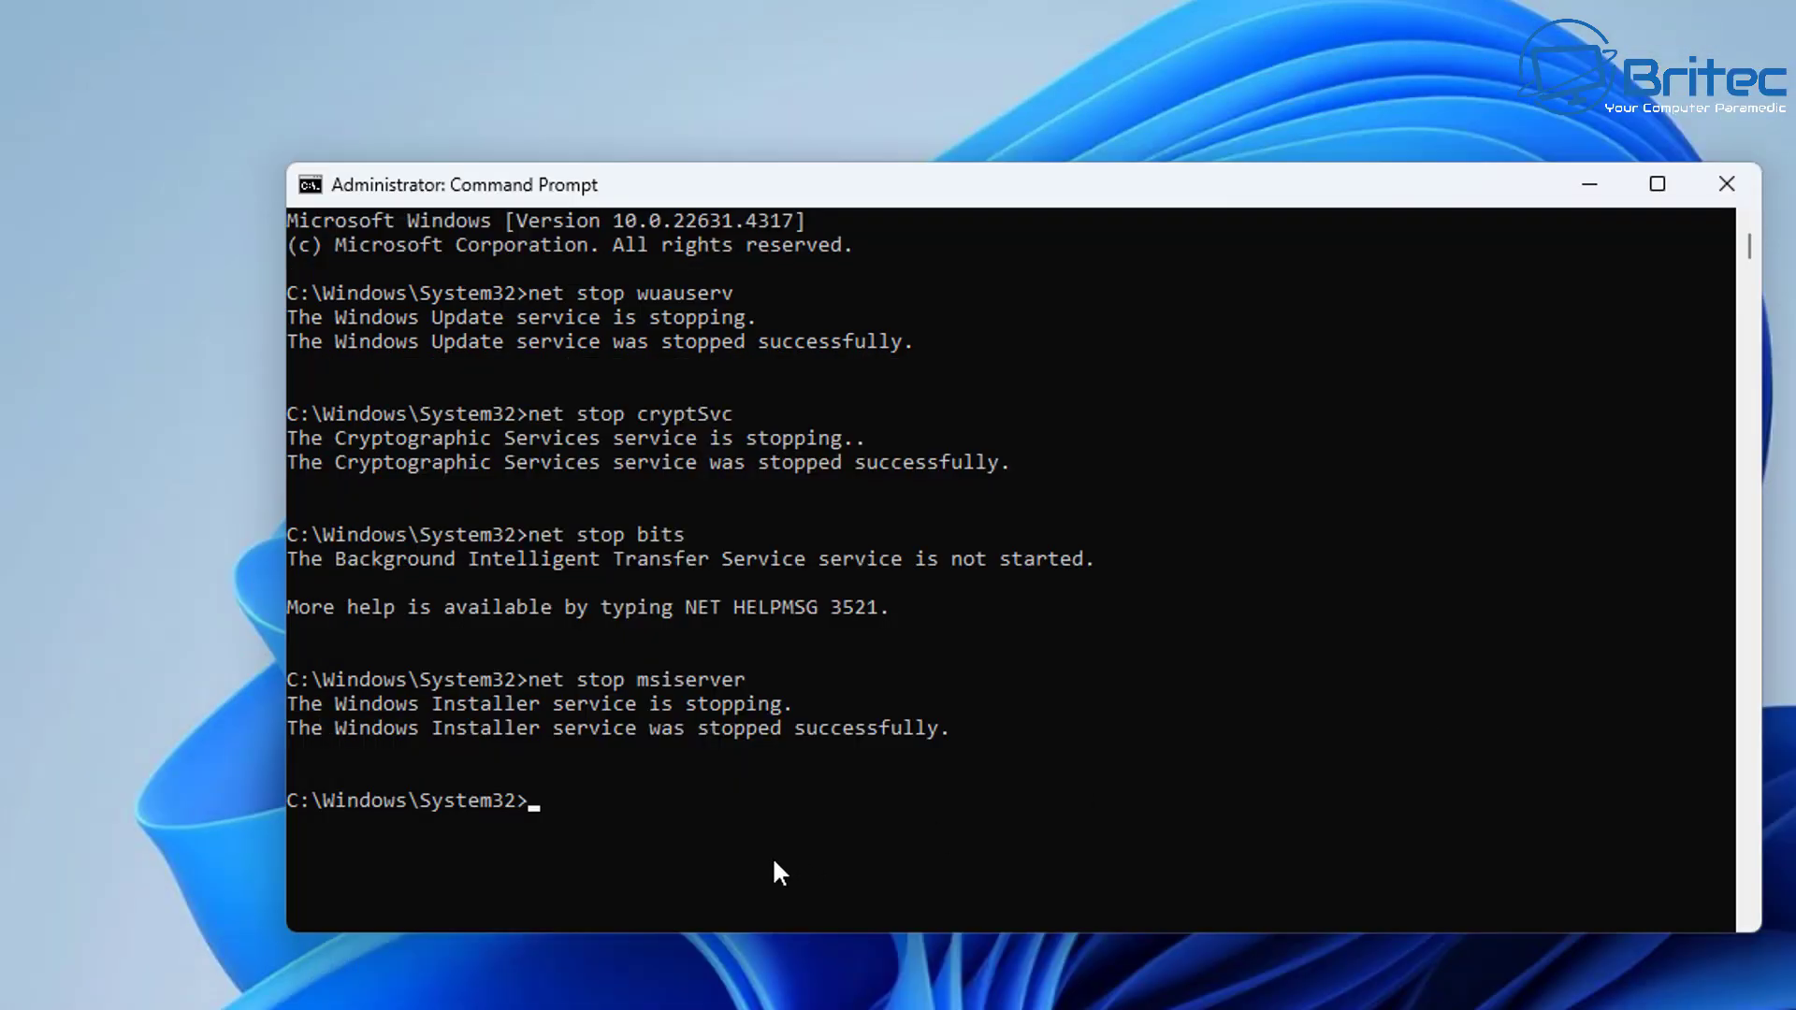
Run the SoftwareDistribution rename, then rename System32 catroot2 to catroot2.old.
right_click(771, 856)
key(Return)
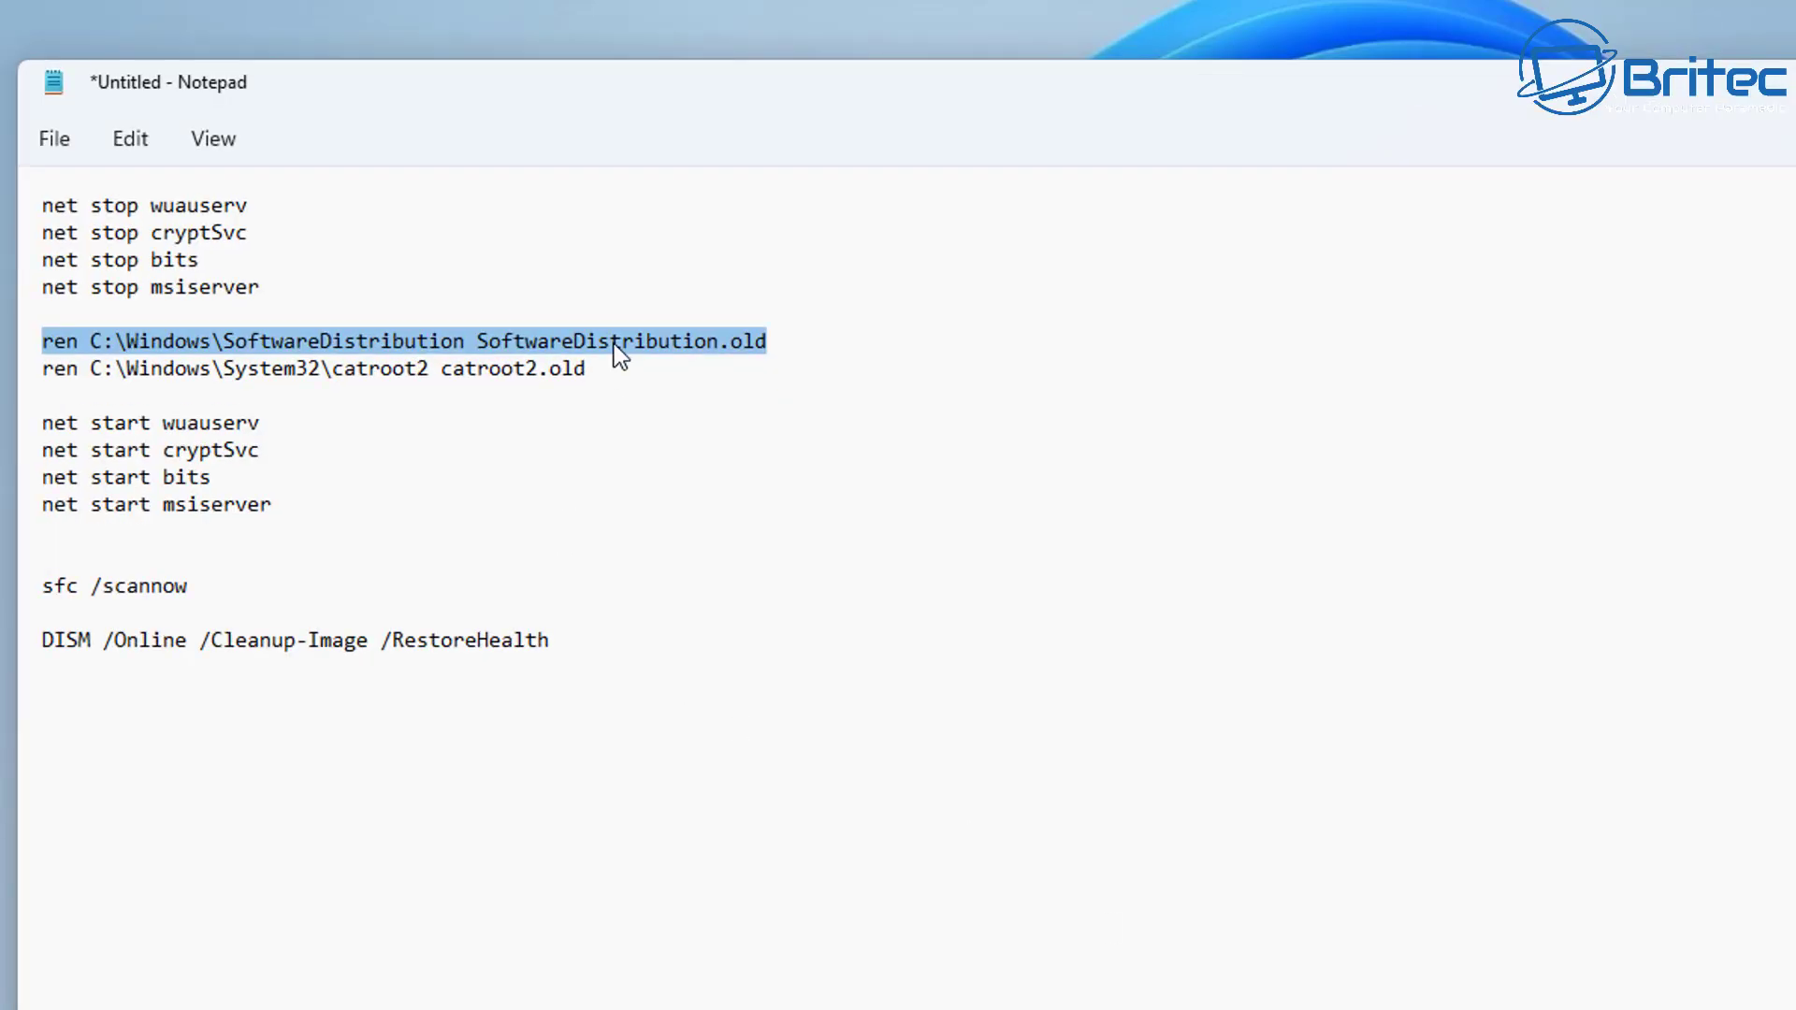
drag(638, 372, 38, 370)
right_click(140, 378)
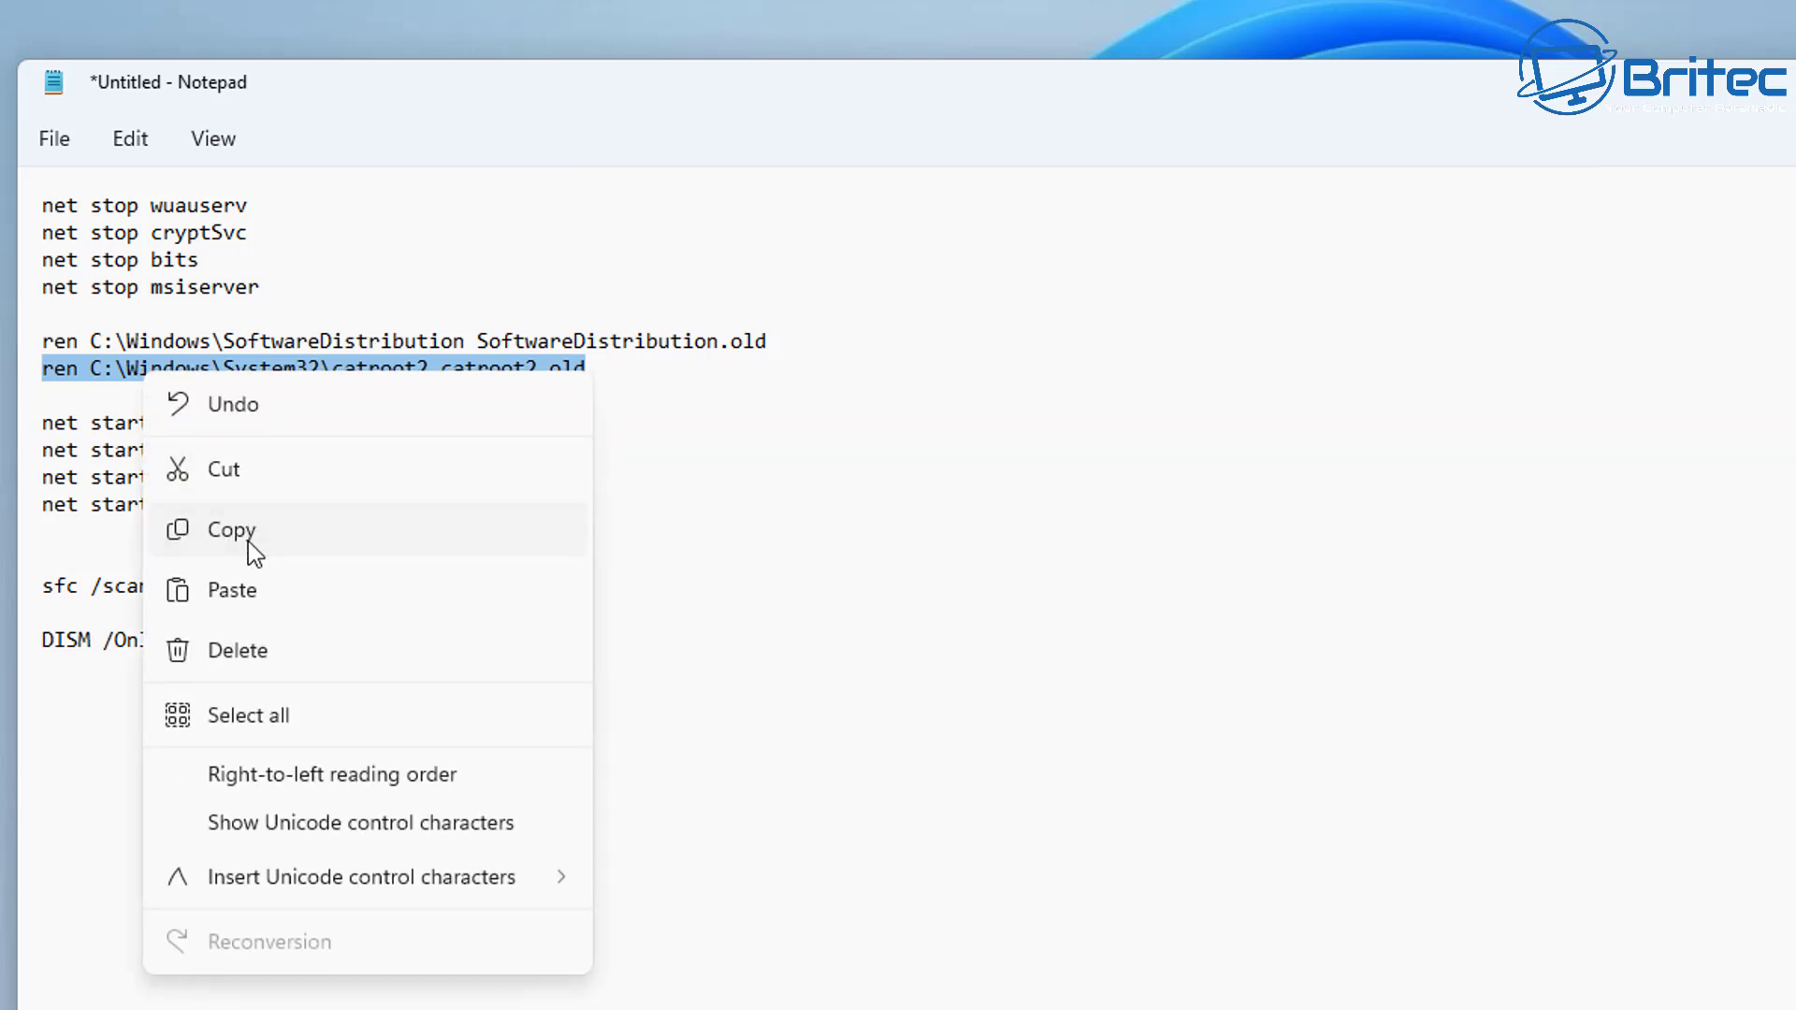
click(249, 538)
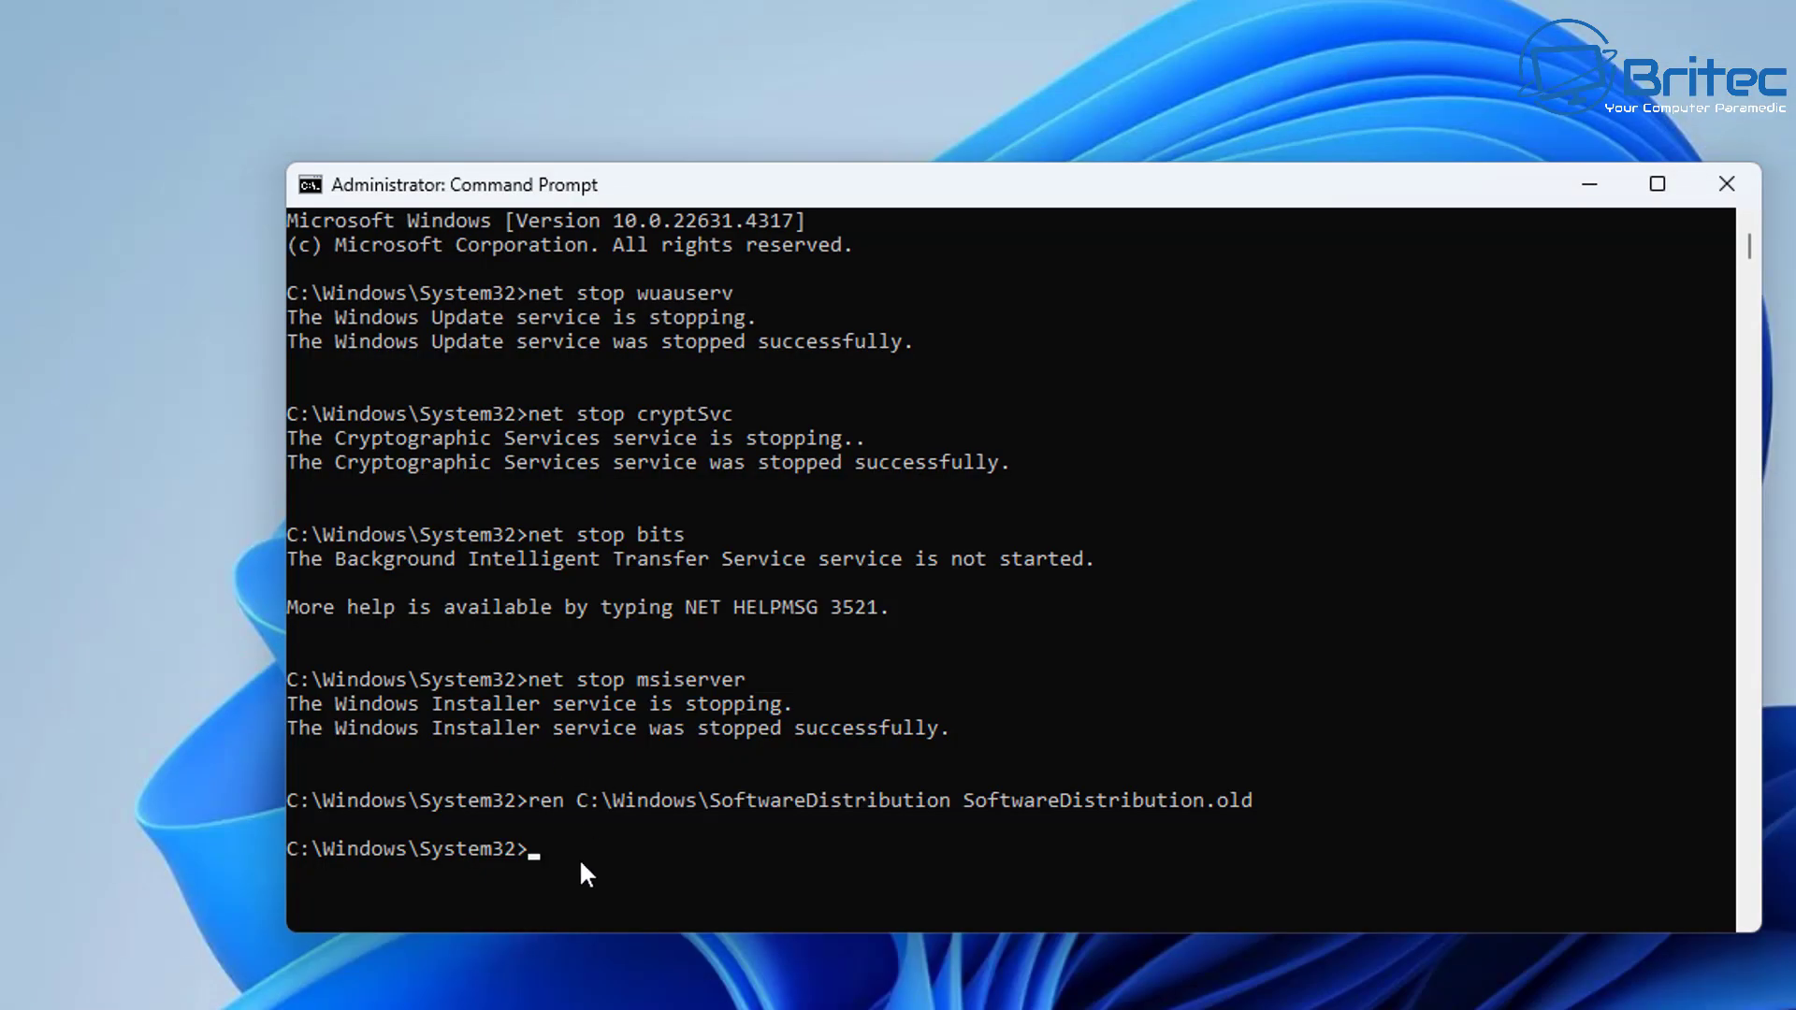
right_click(580, 857)
key(Return)
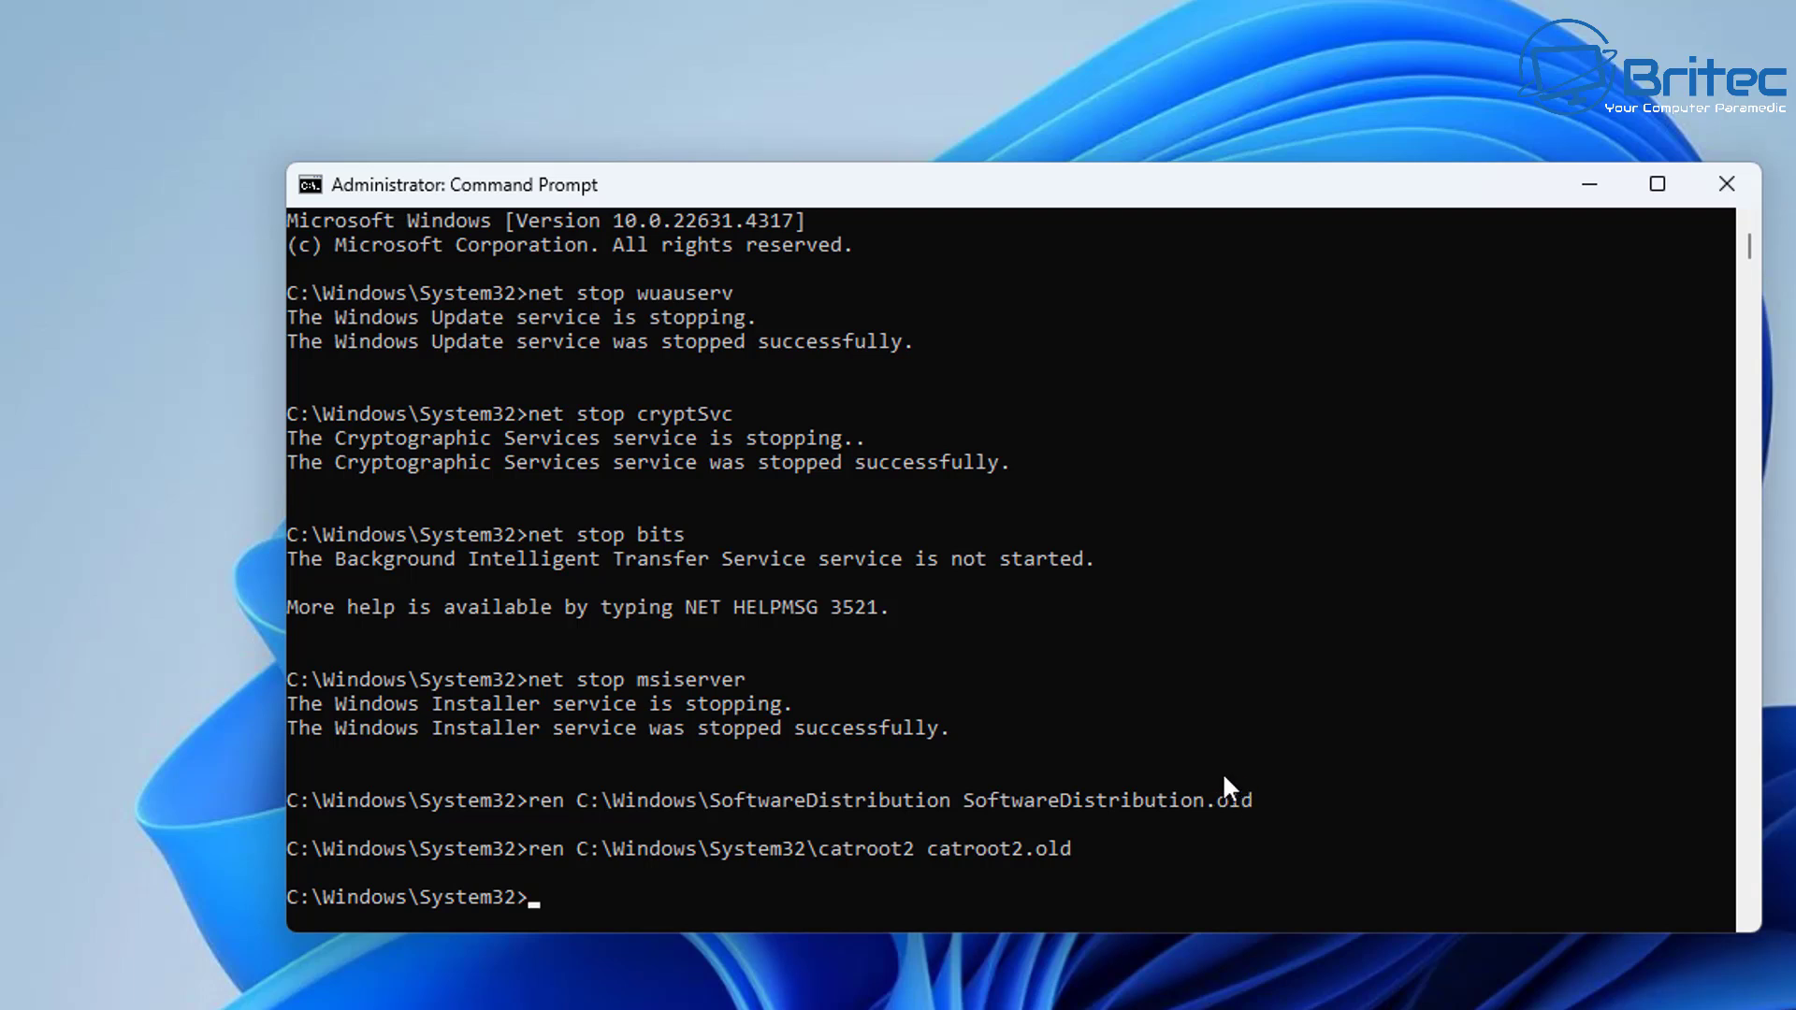
scroll(1225, 777, down, 1)
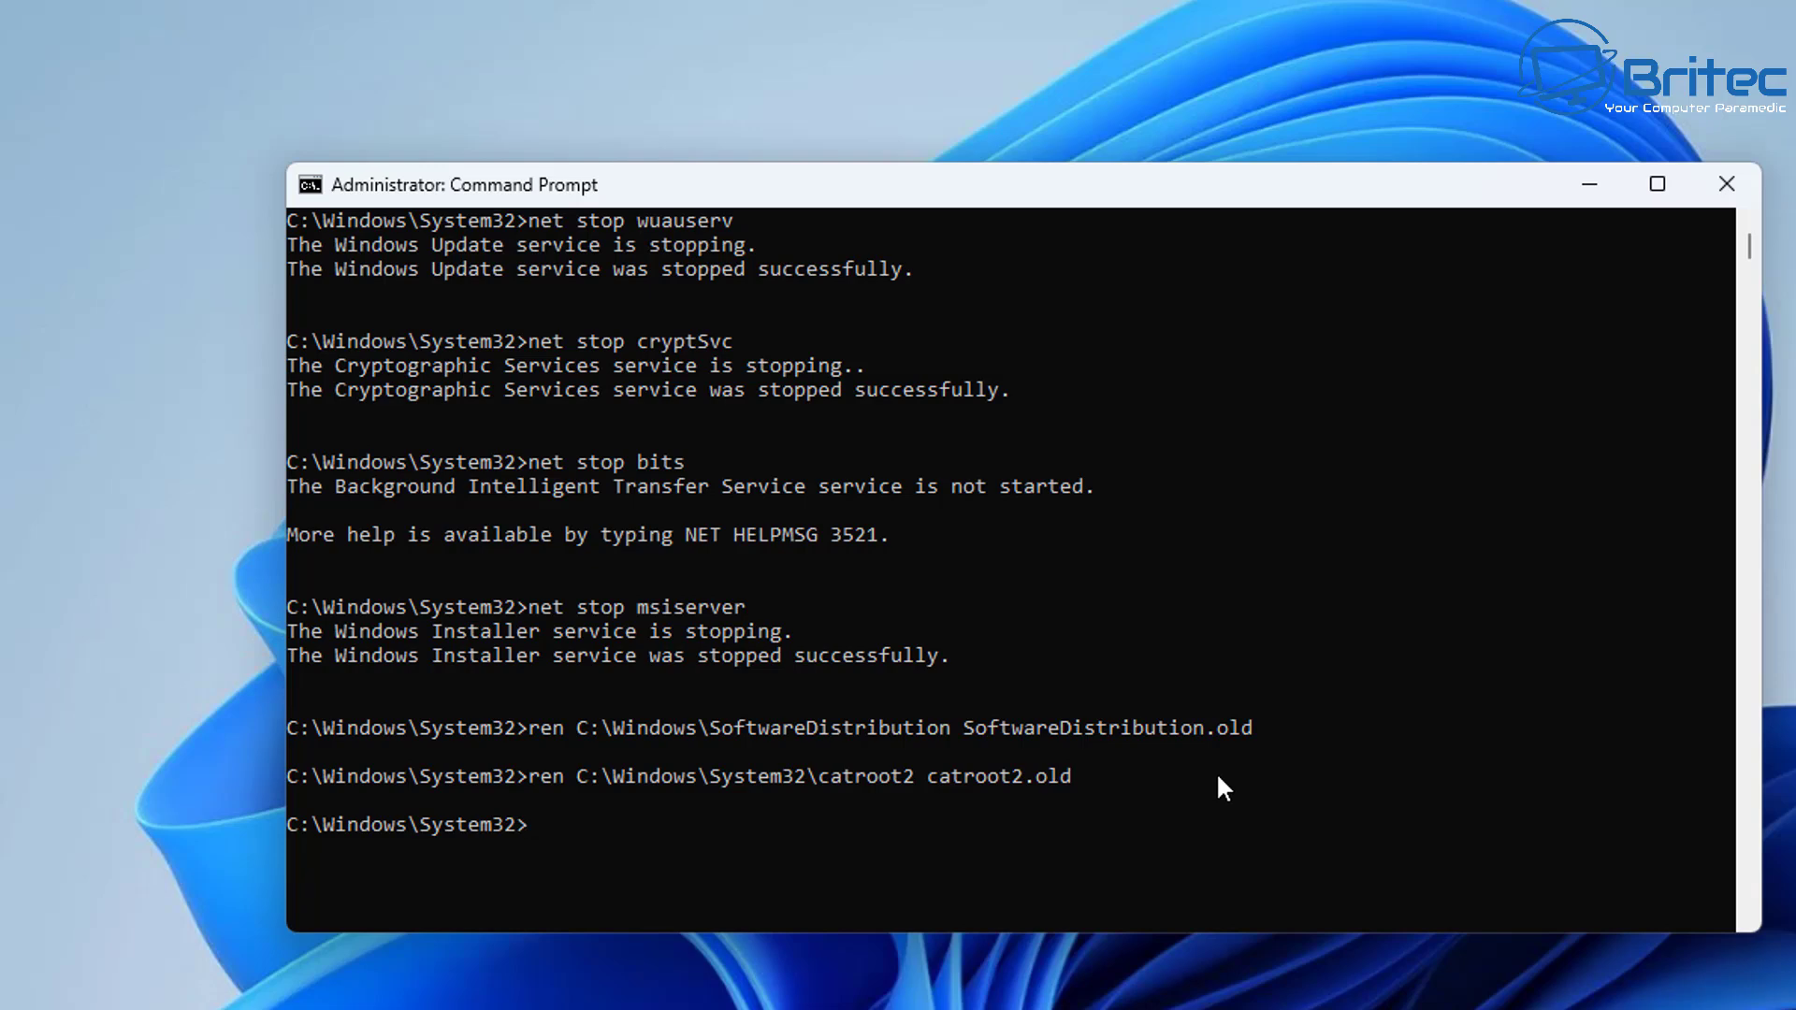
key(alt+Tab)
Restart the wuauserv and cryptSvc services with net start commands copied from Notepad.
drag(272, 427, 42, 426)
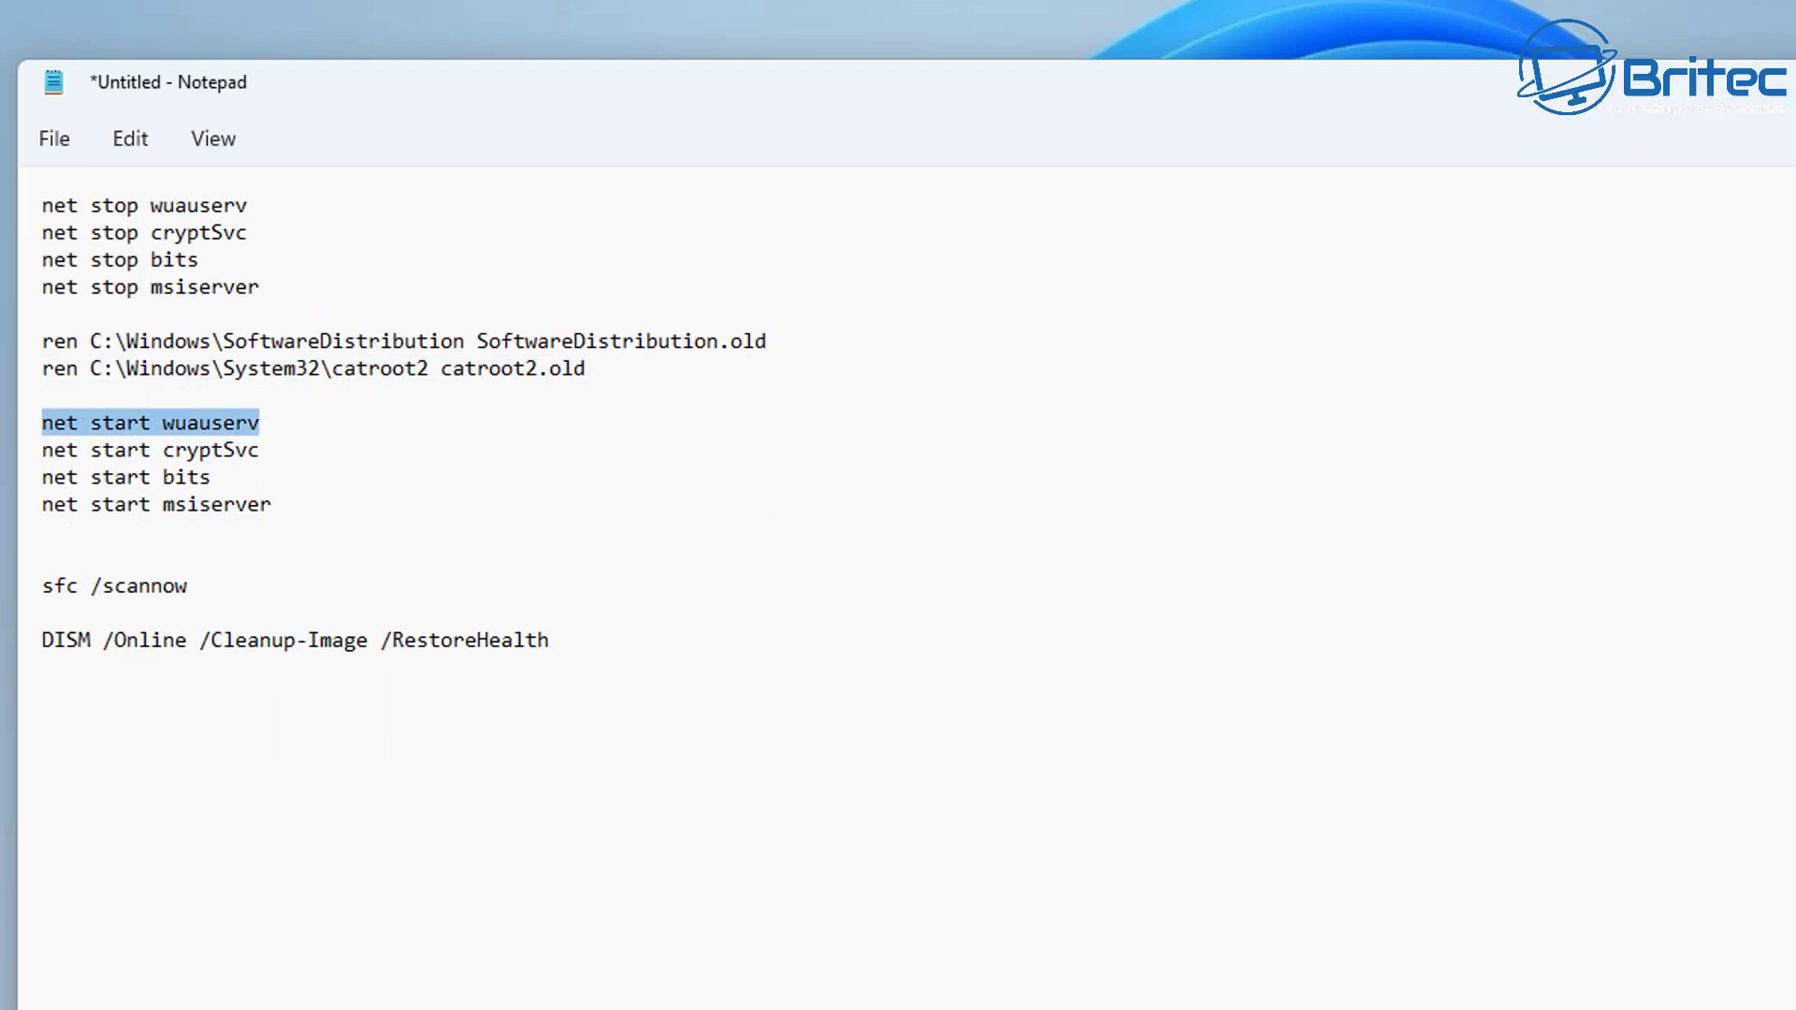
right_click(176, 432)
click(280, 589)
key(alt+Tab)
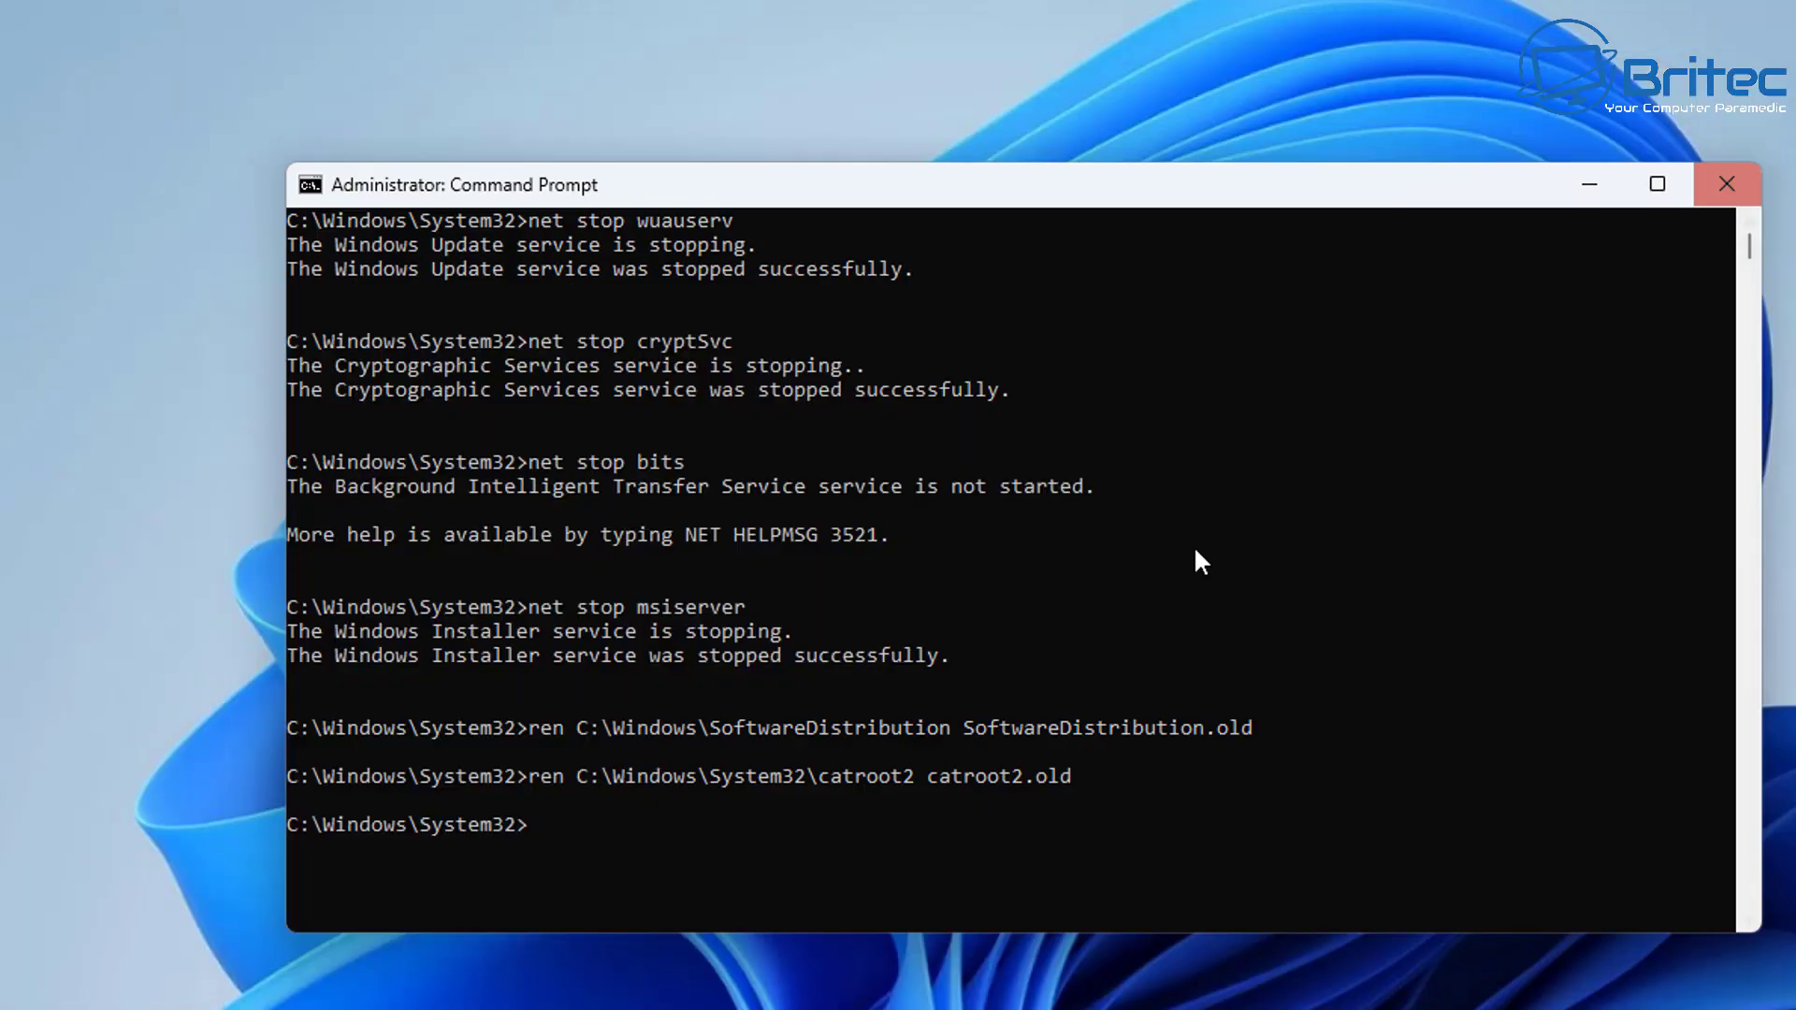
right_click(661, 882)
key(Return)
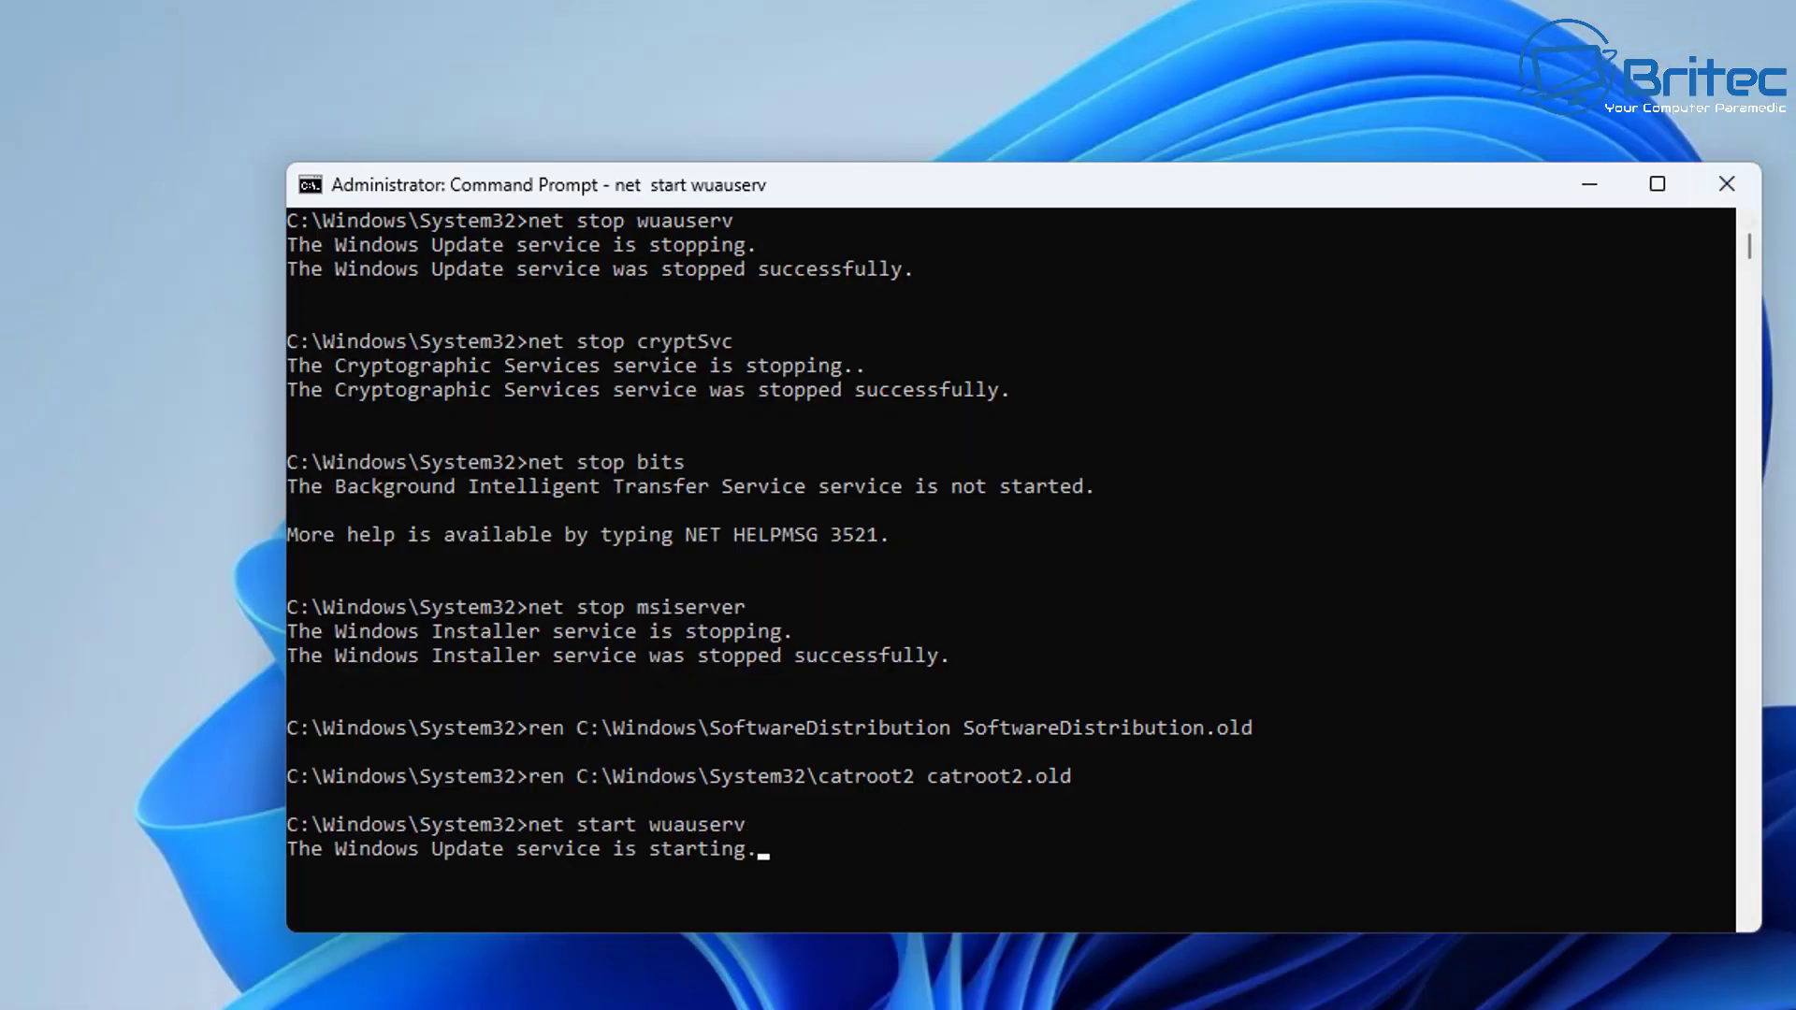
key(alt+Tab)
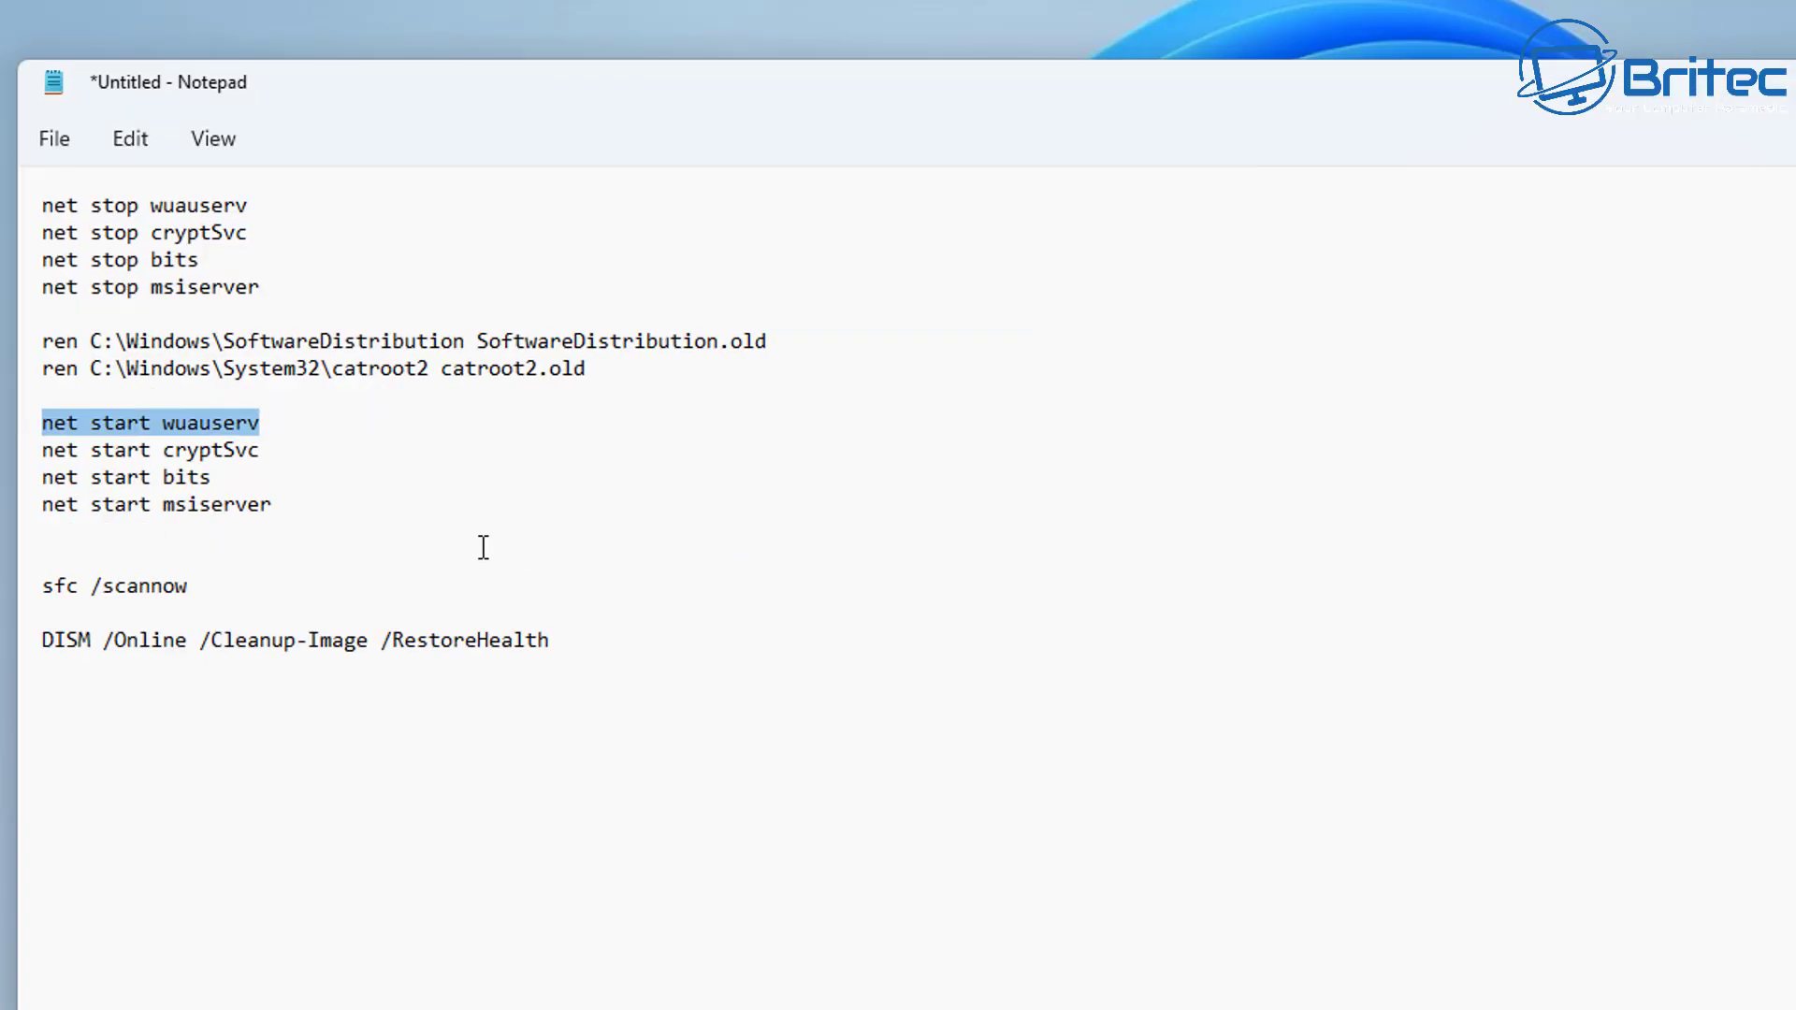
drag(288, 457, 11, 464)
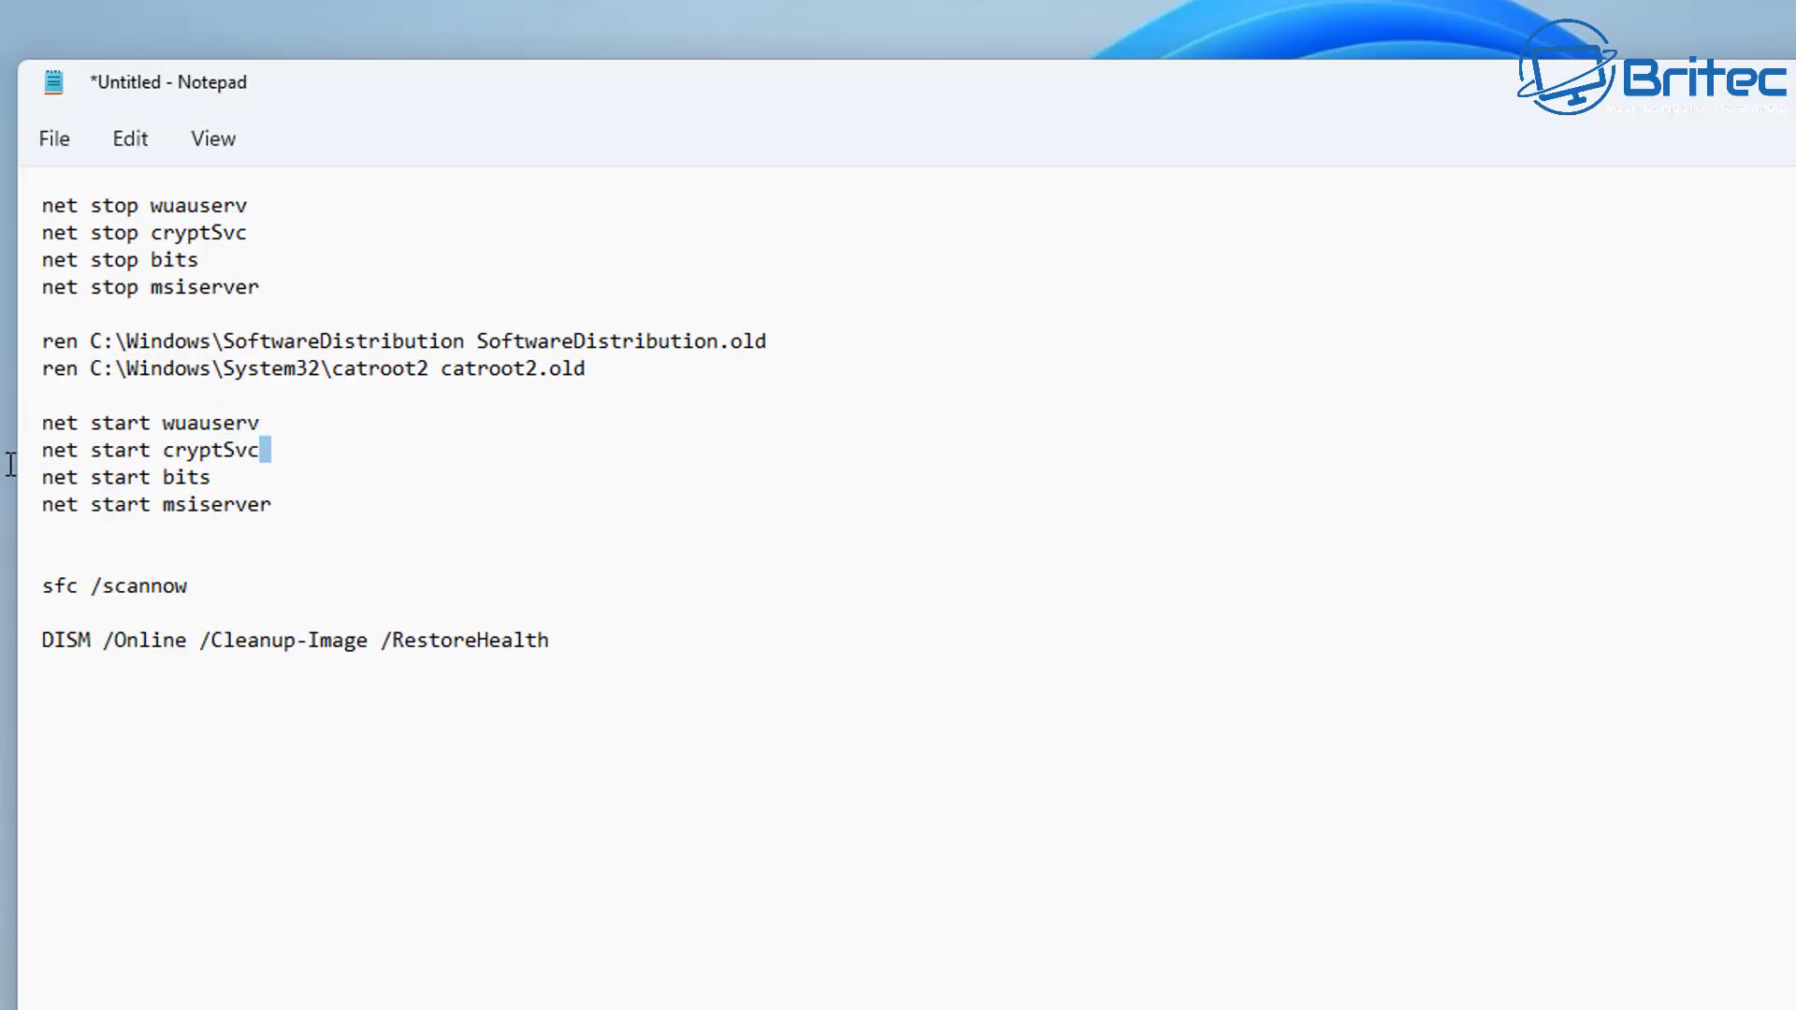
right_click(172, 448)
click(289, 617)
key(alt+Tab)
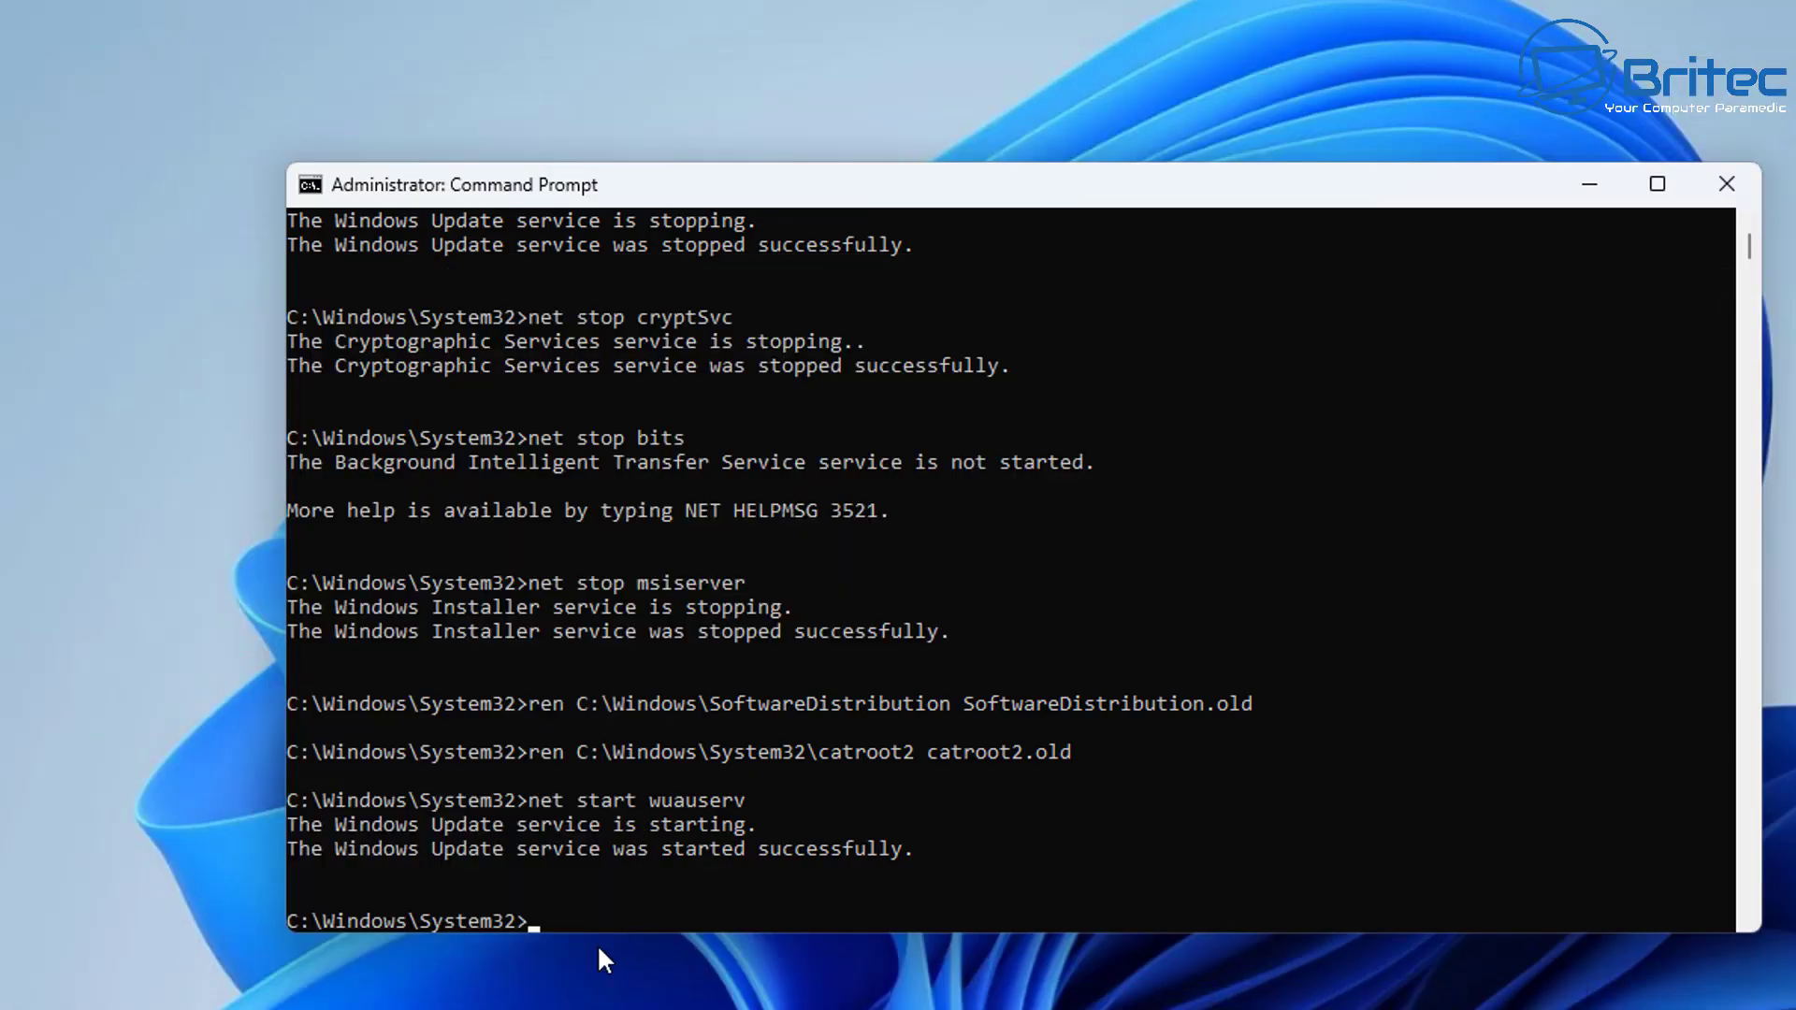
right_click(692, 896)
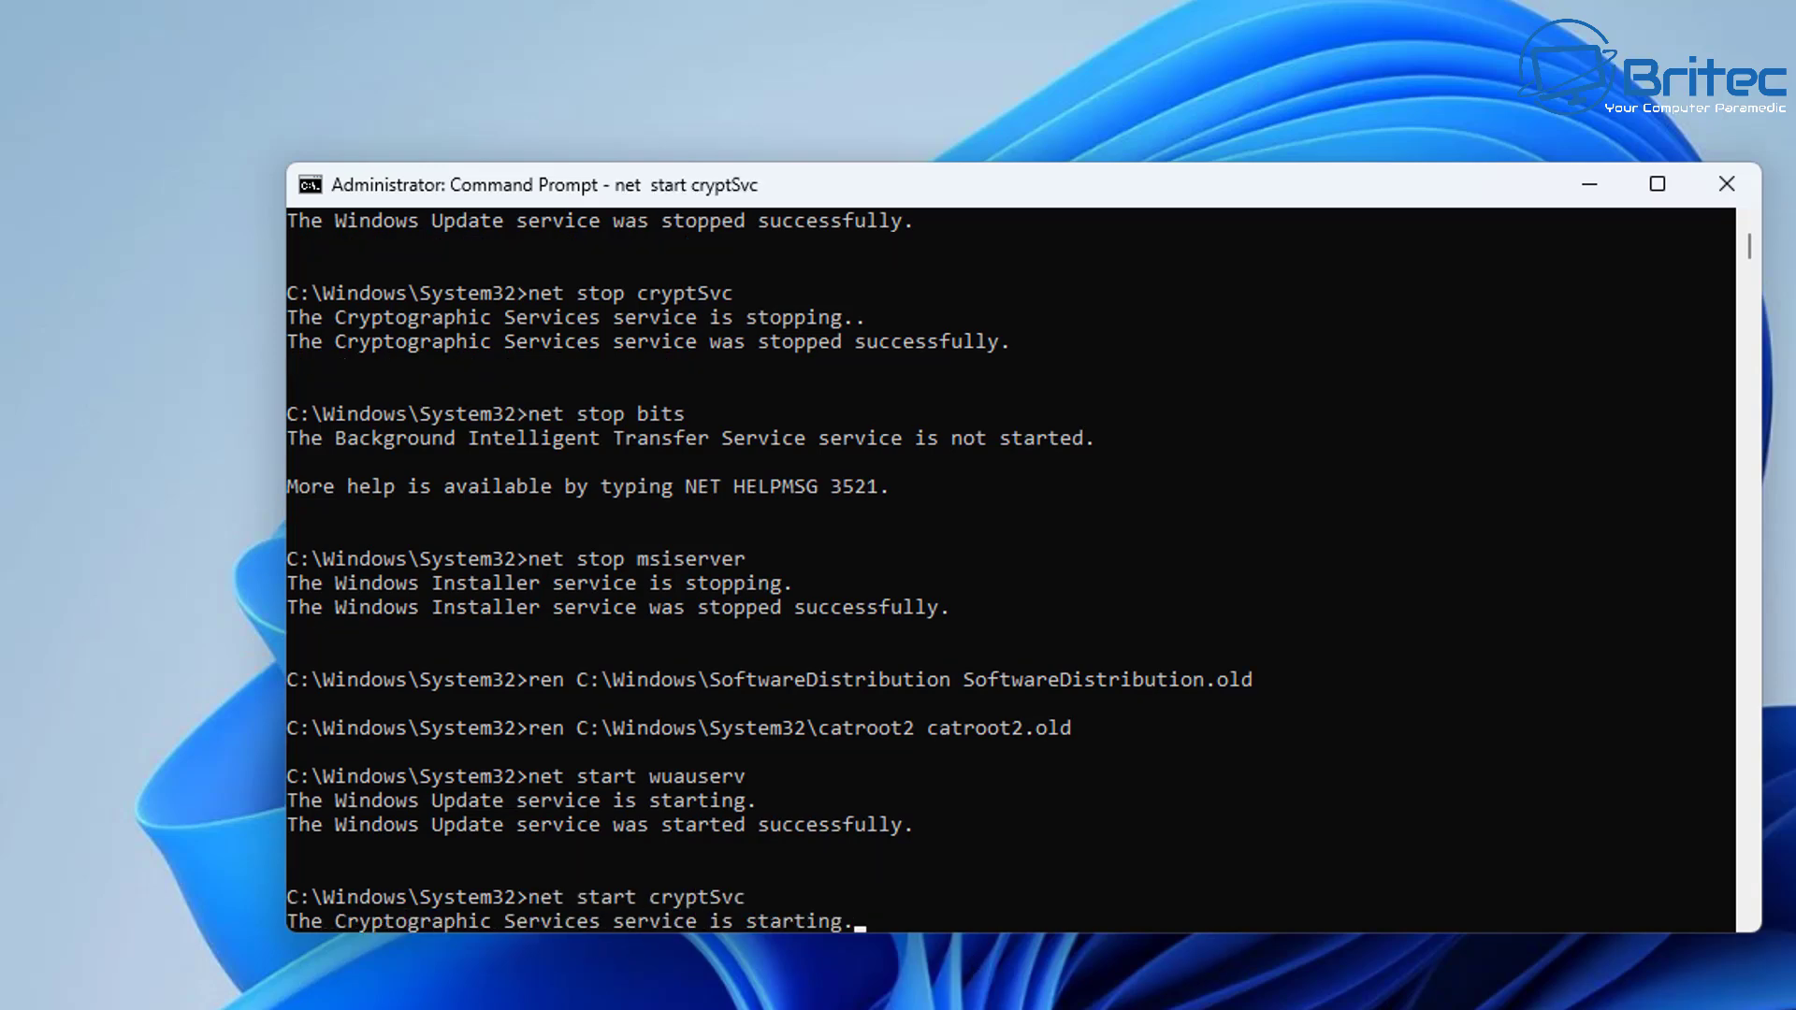
Start the bits and msiserver services with their net start commands.
key(alt+Tab)
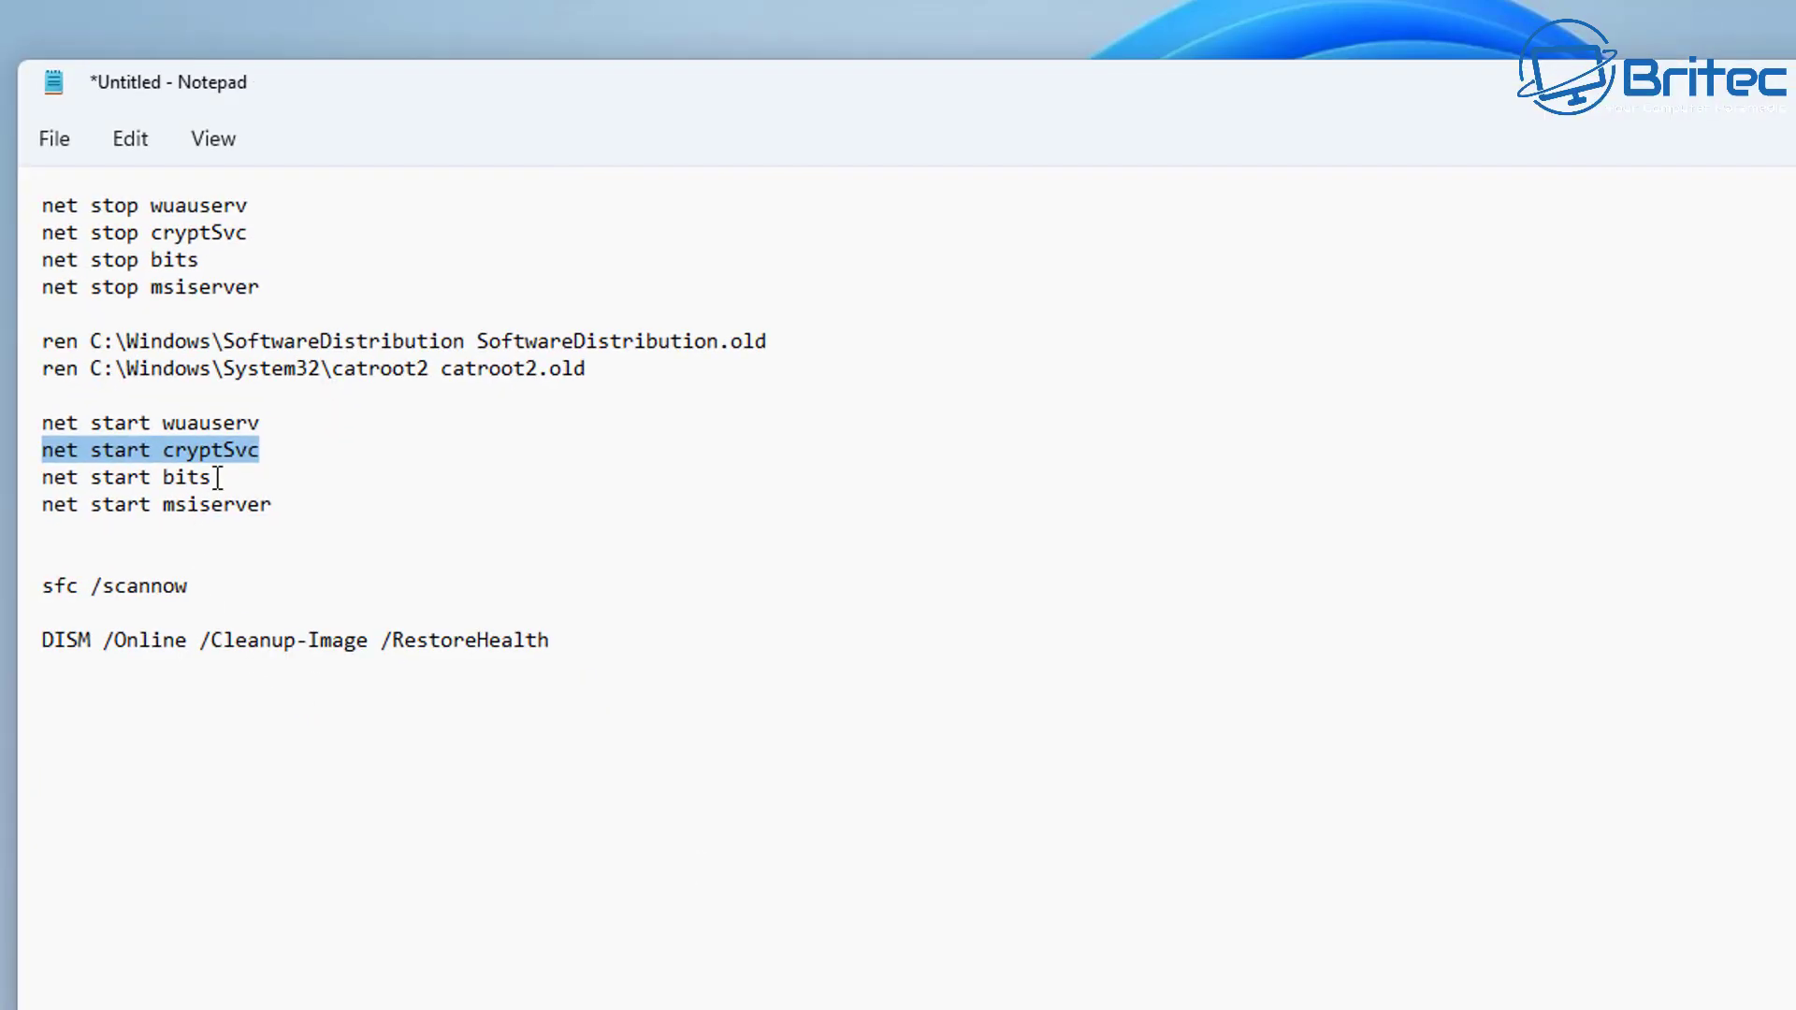
drag(213, 477, 41, 478)
right_click(56, 477)
click(165, 529)
key(alt+Tab)
right_click(920, 893)
key(Return)
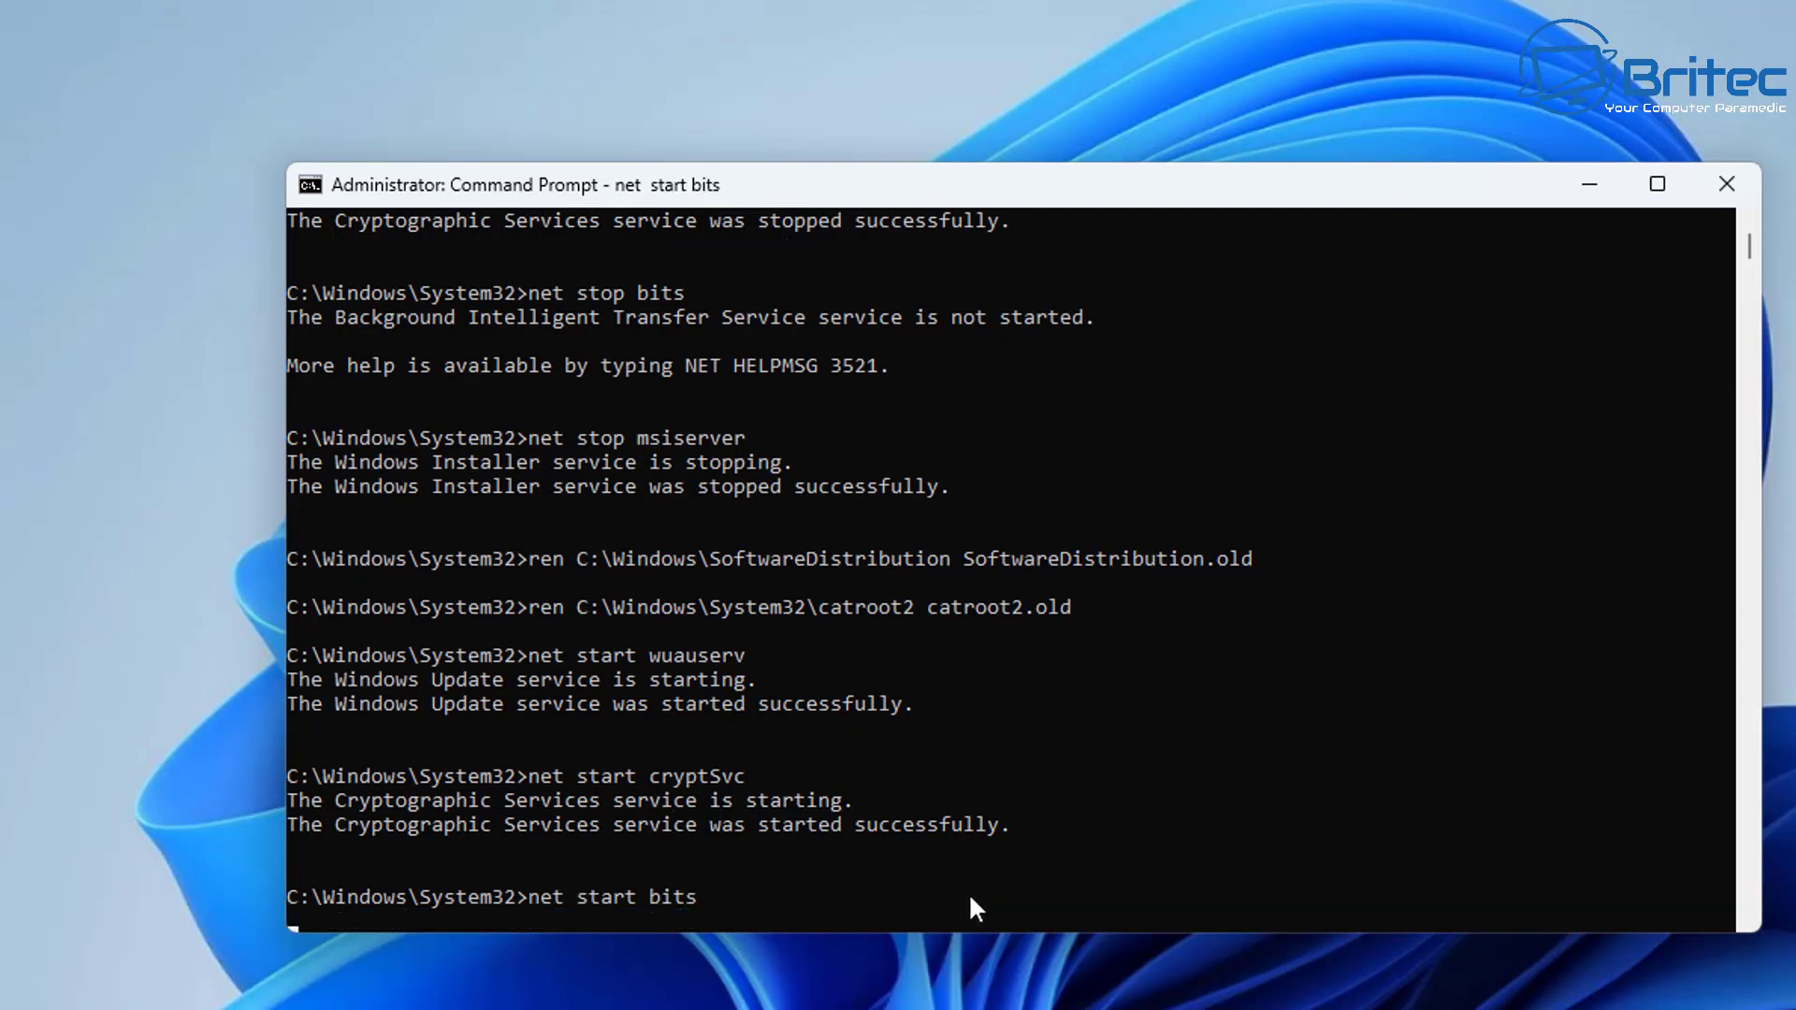
key(alt+Tab)
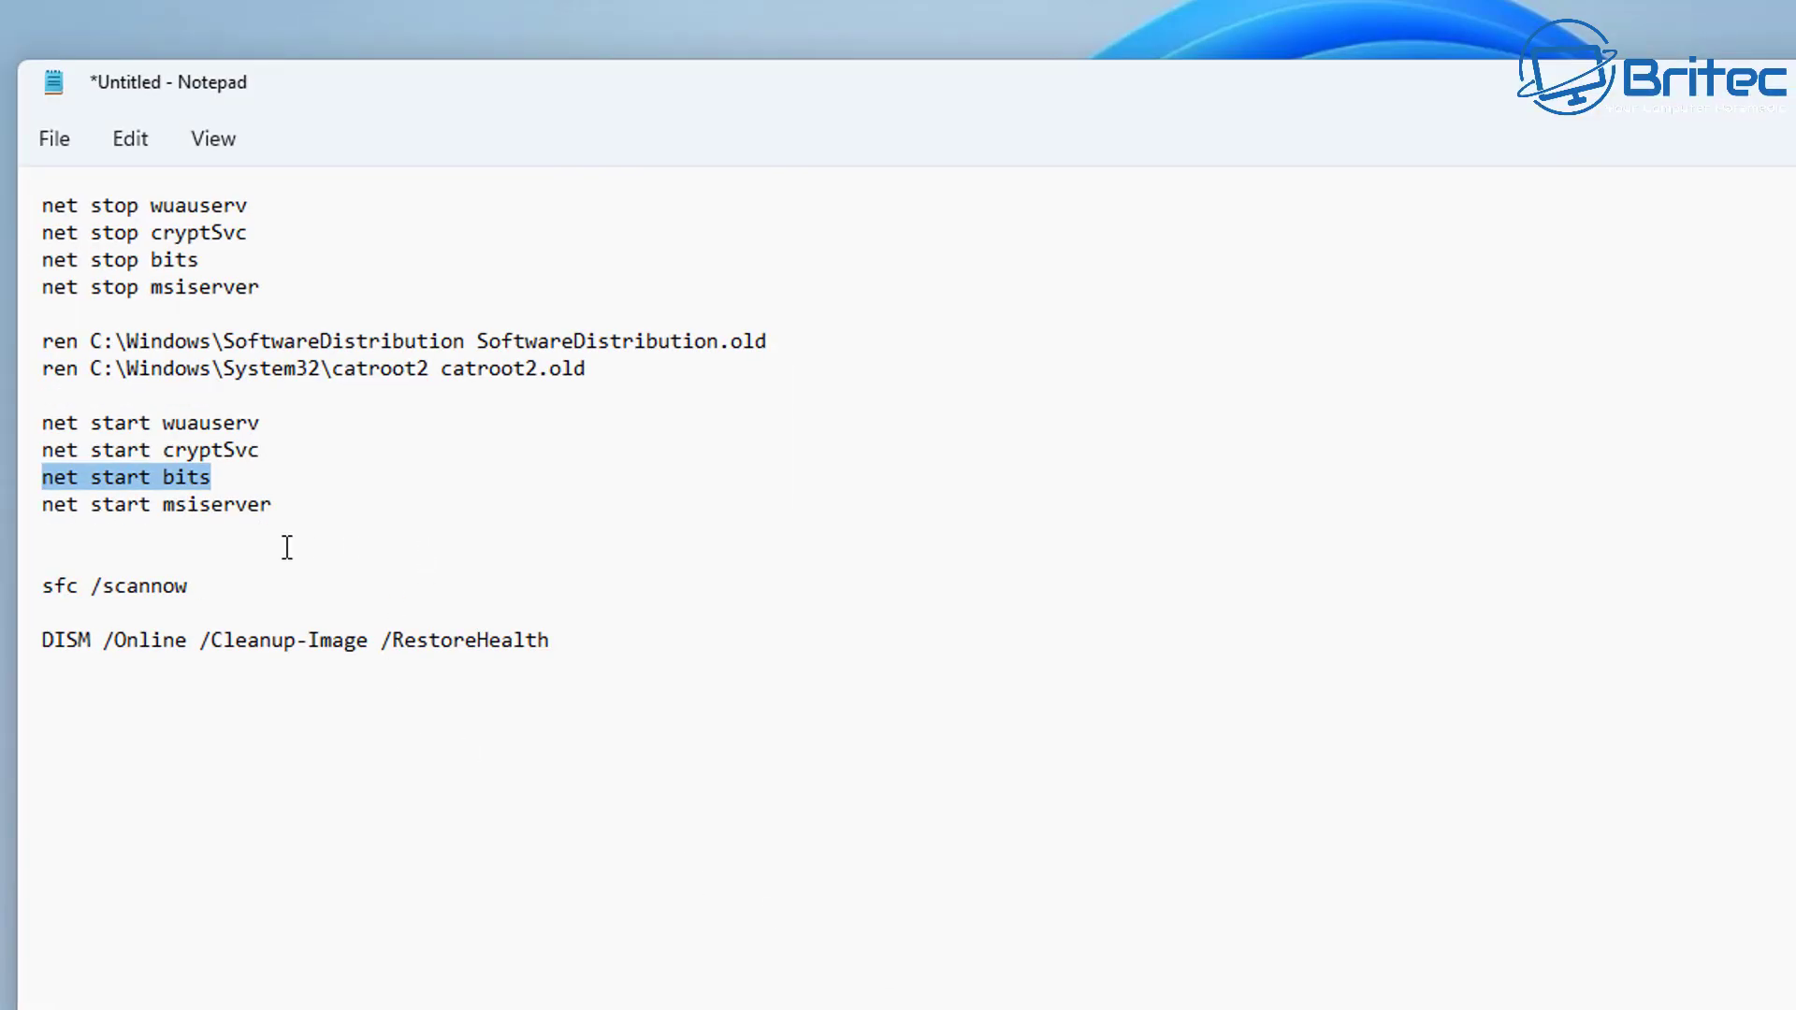
click(292, 510)
triple_click(180, 510)
right_click(91, 510)
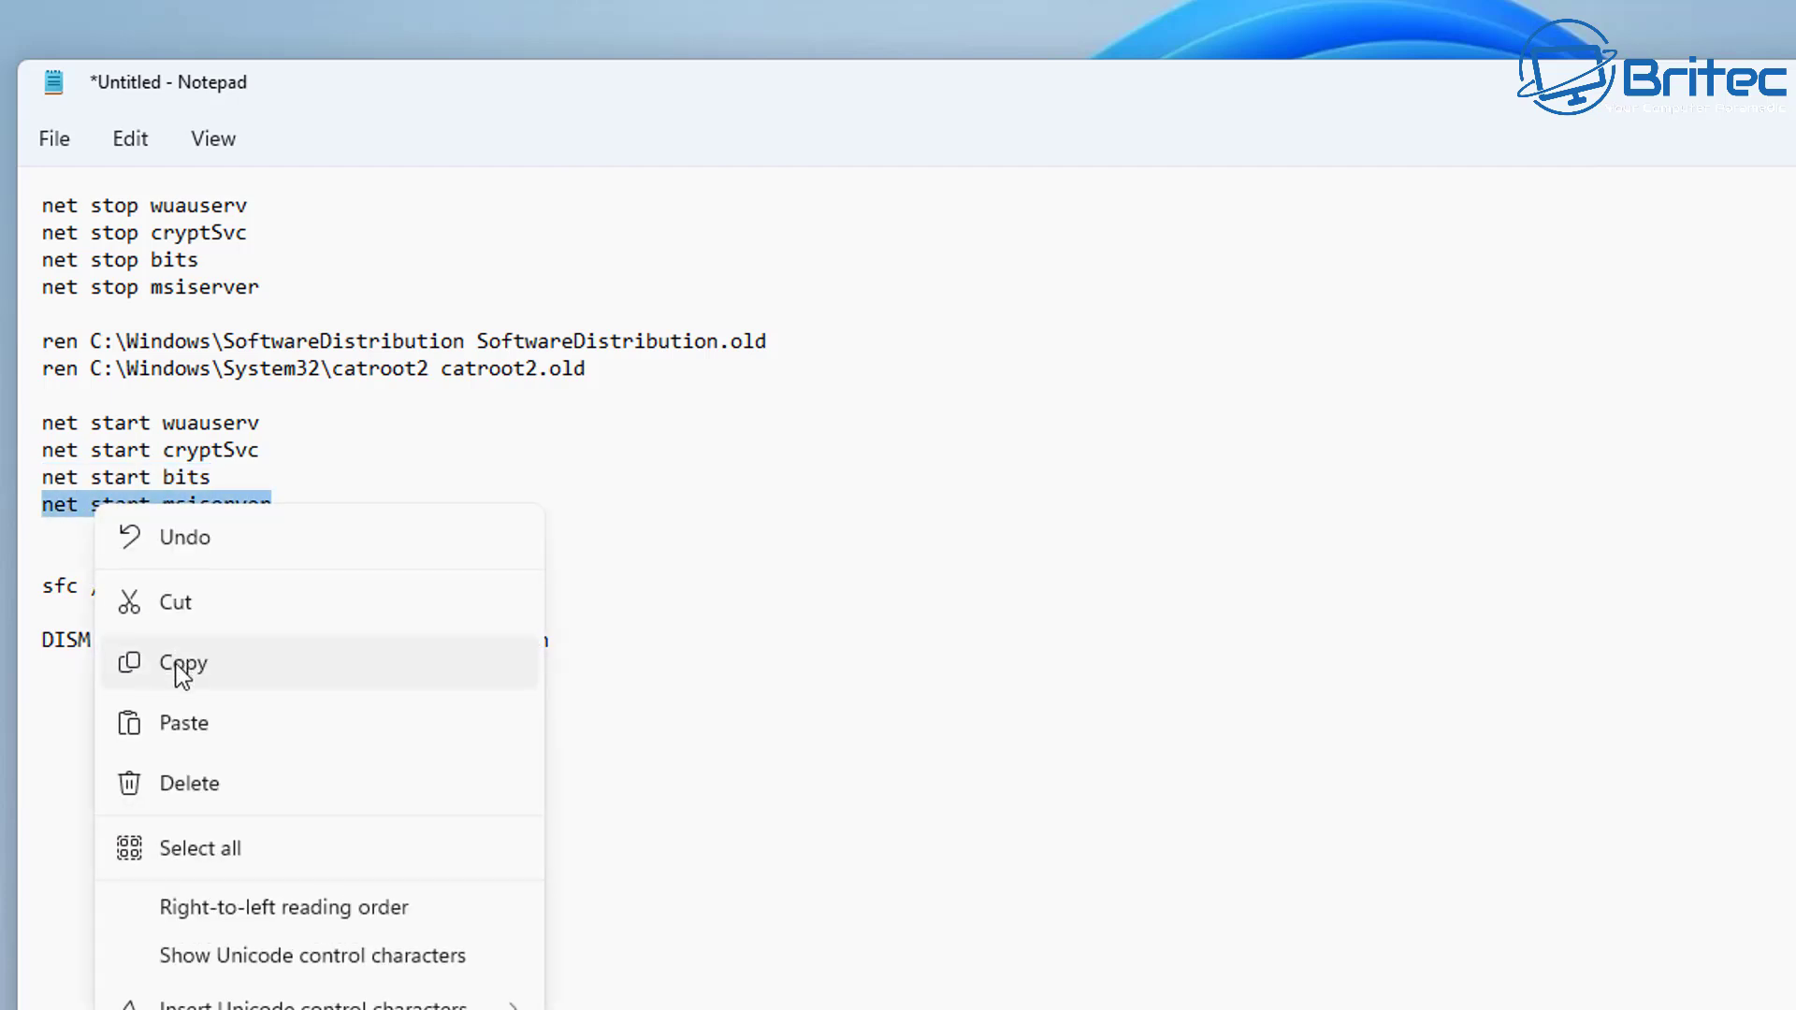
click(174, 549)
key(alt+Tab)
right_click(681, 913)
key(Return)
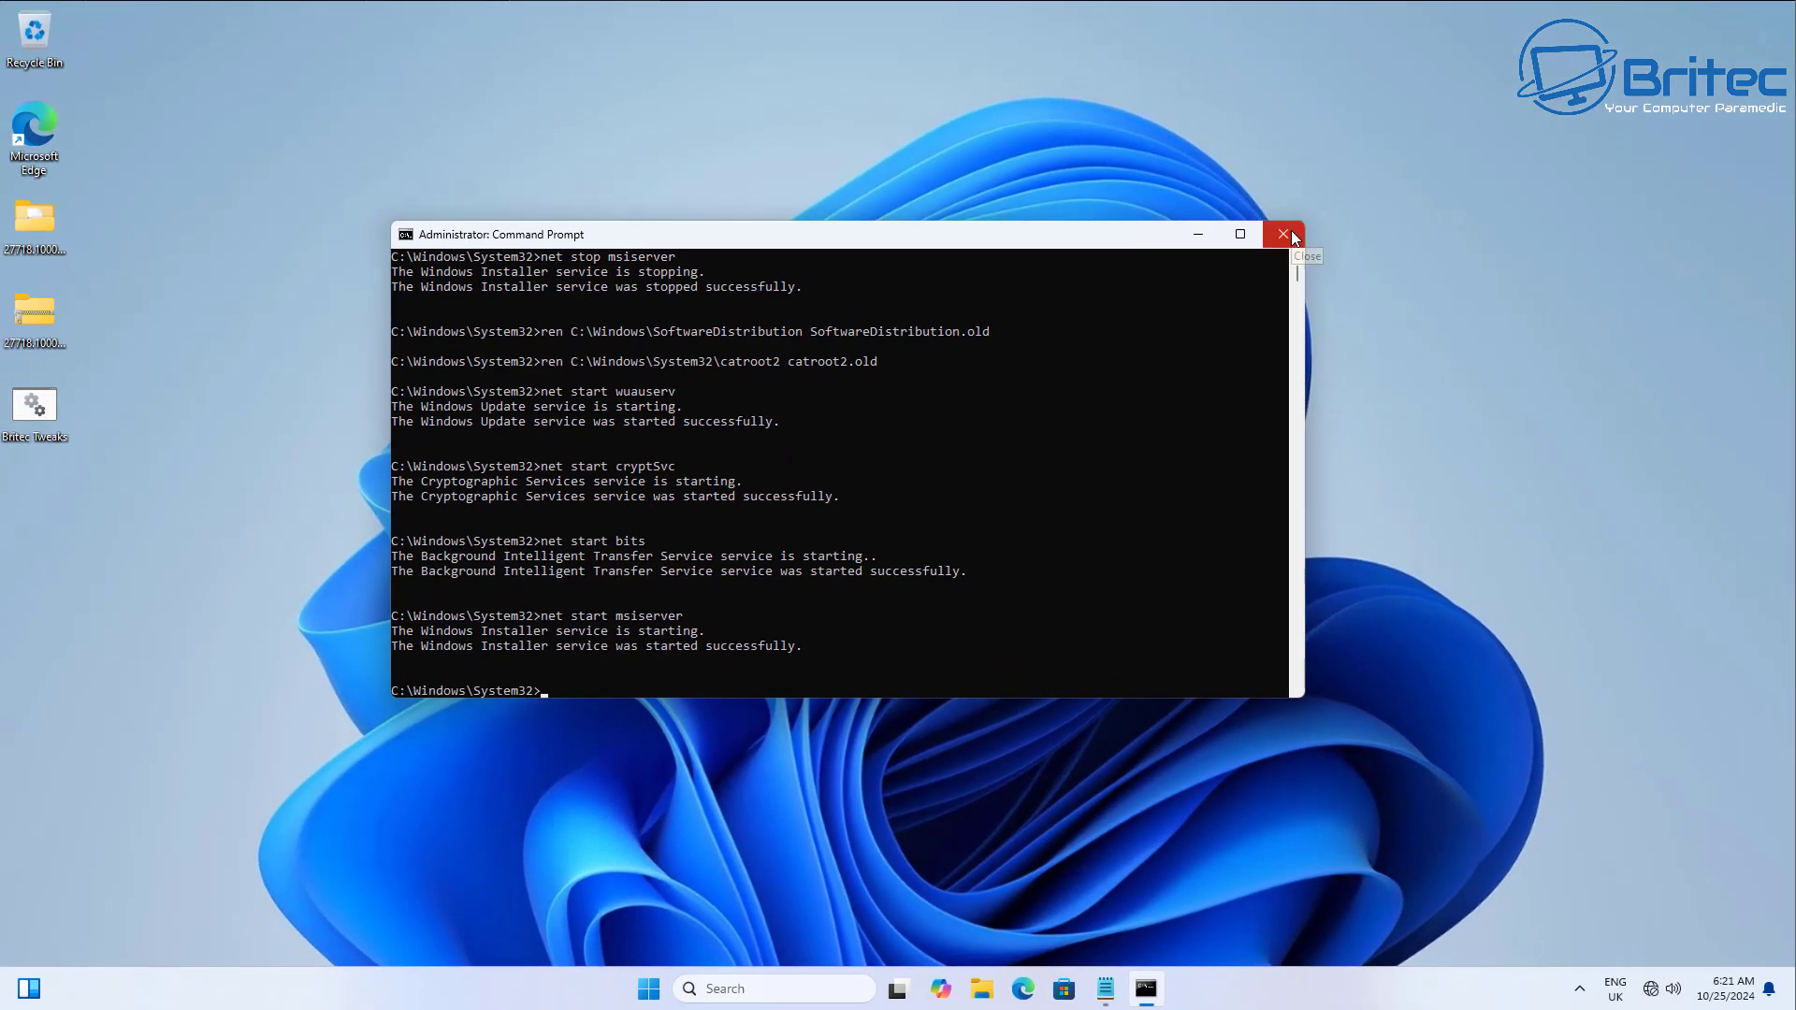
Close Command Prompt and restart Windows from the Start menu's power options.
click(1292, 235)
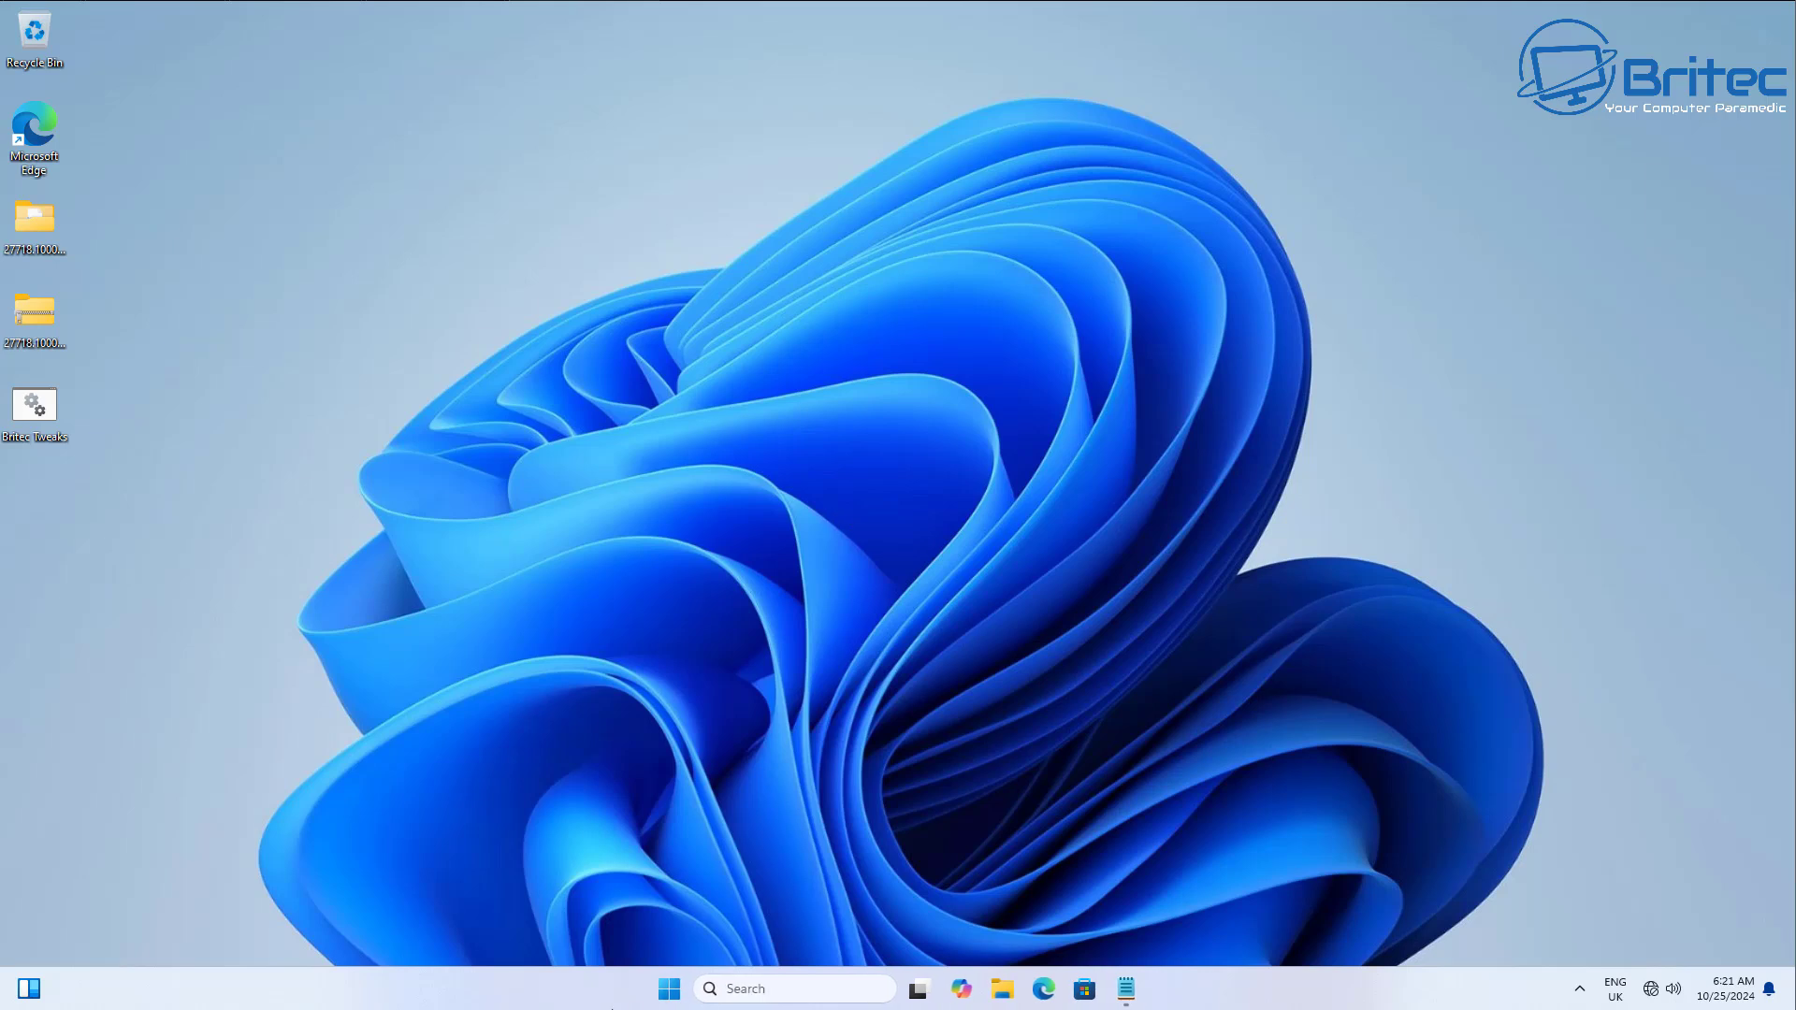
click(669, 989)
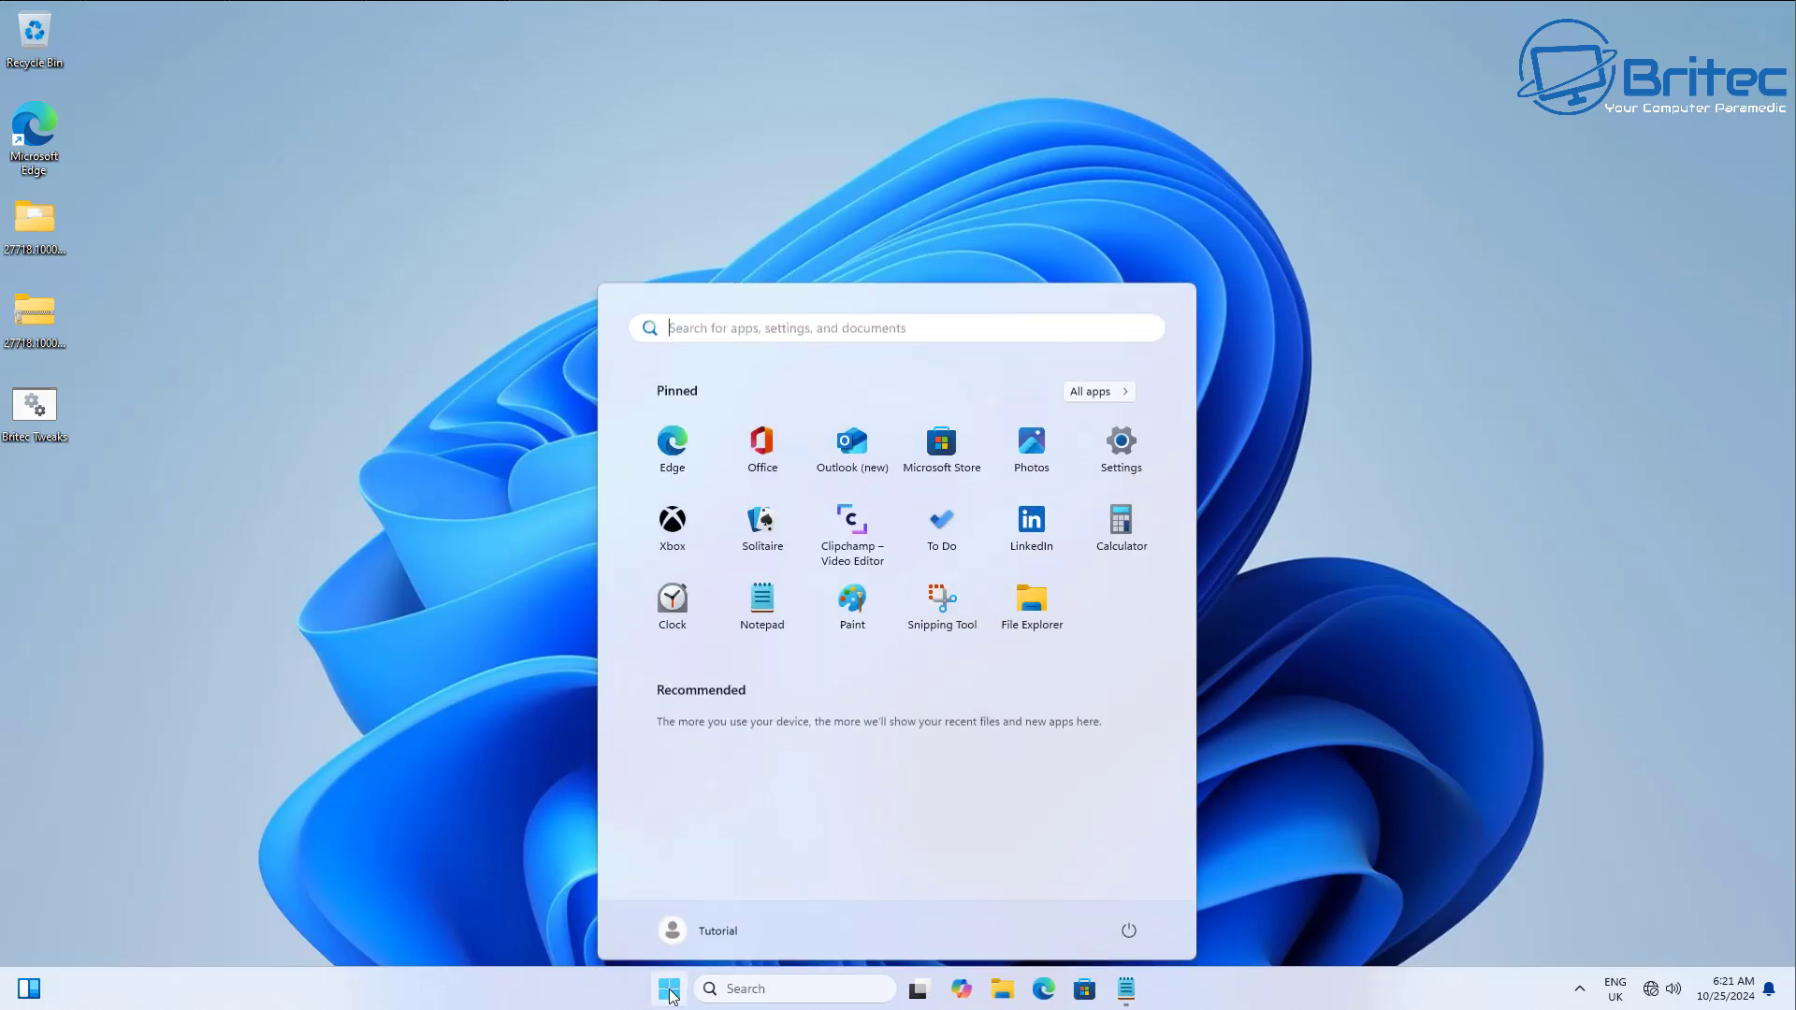
click(1129, 923)
click(1134, 885)
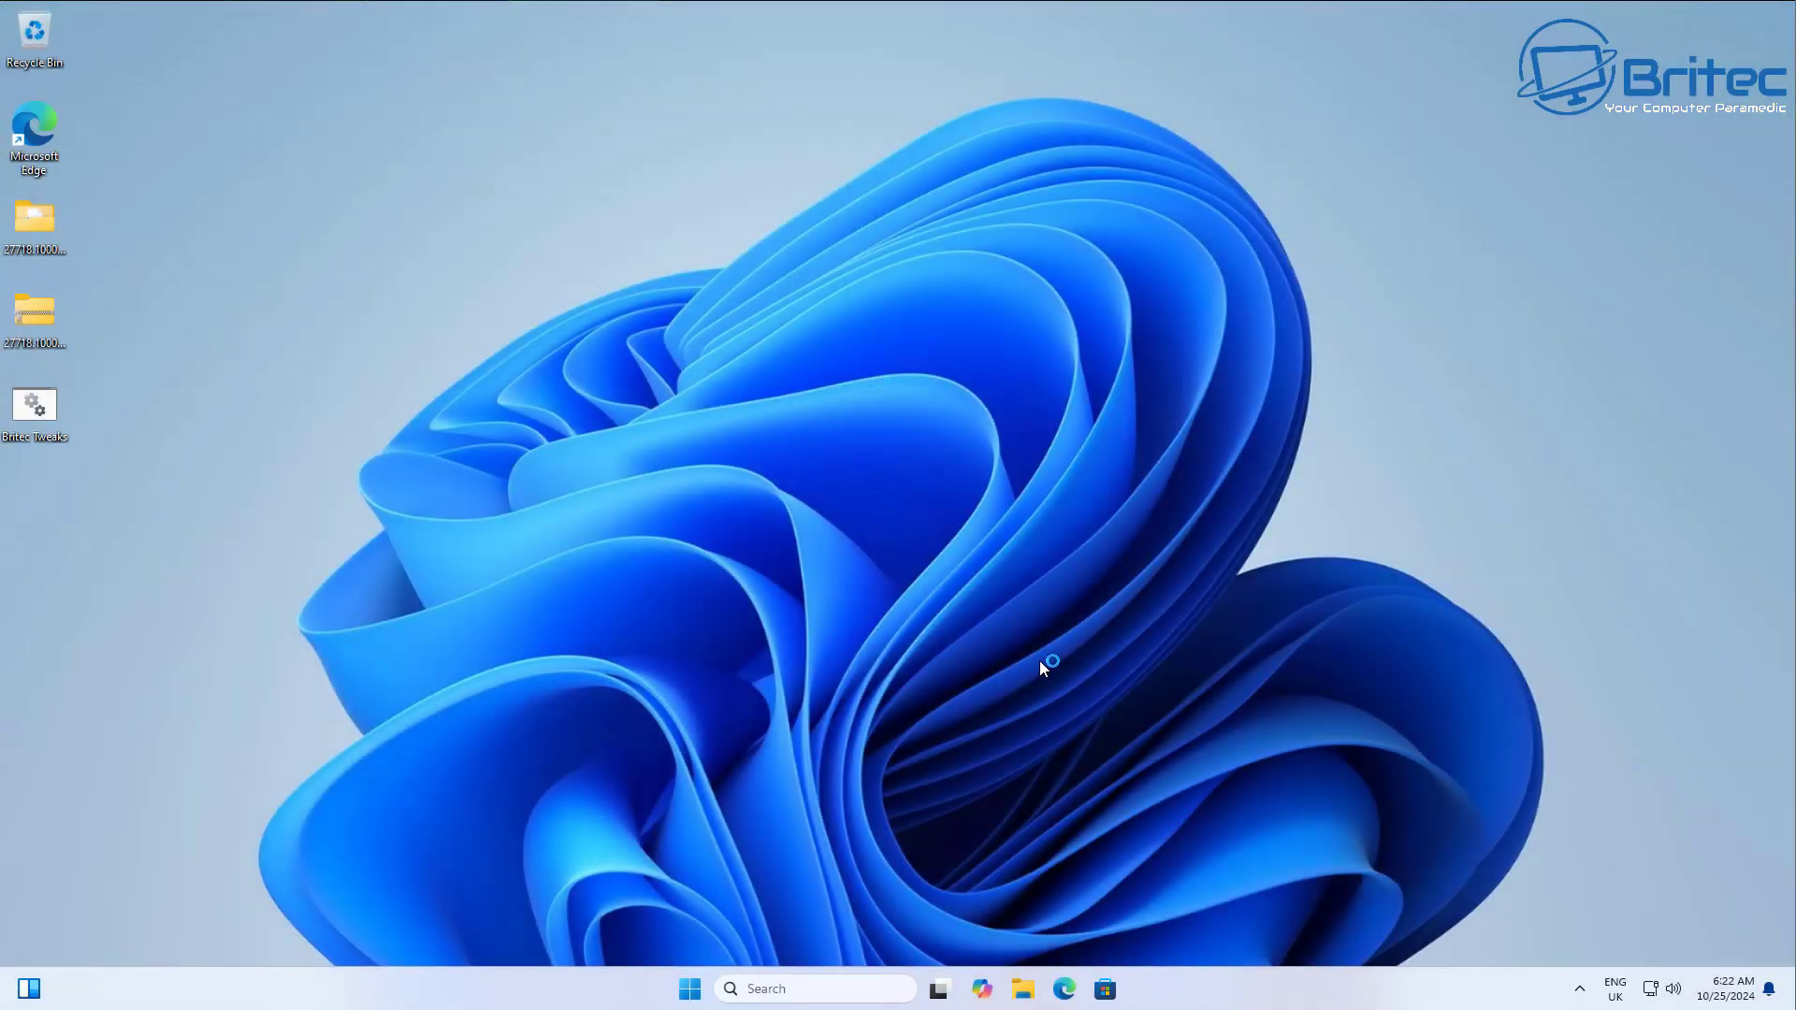
Open the Services console through a 'serv' Start search.
click(690, 989)
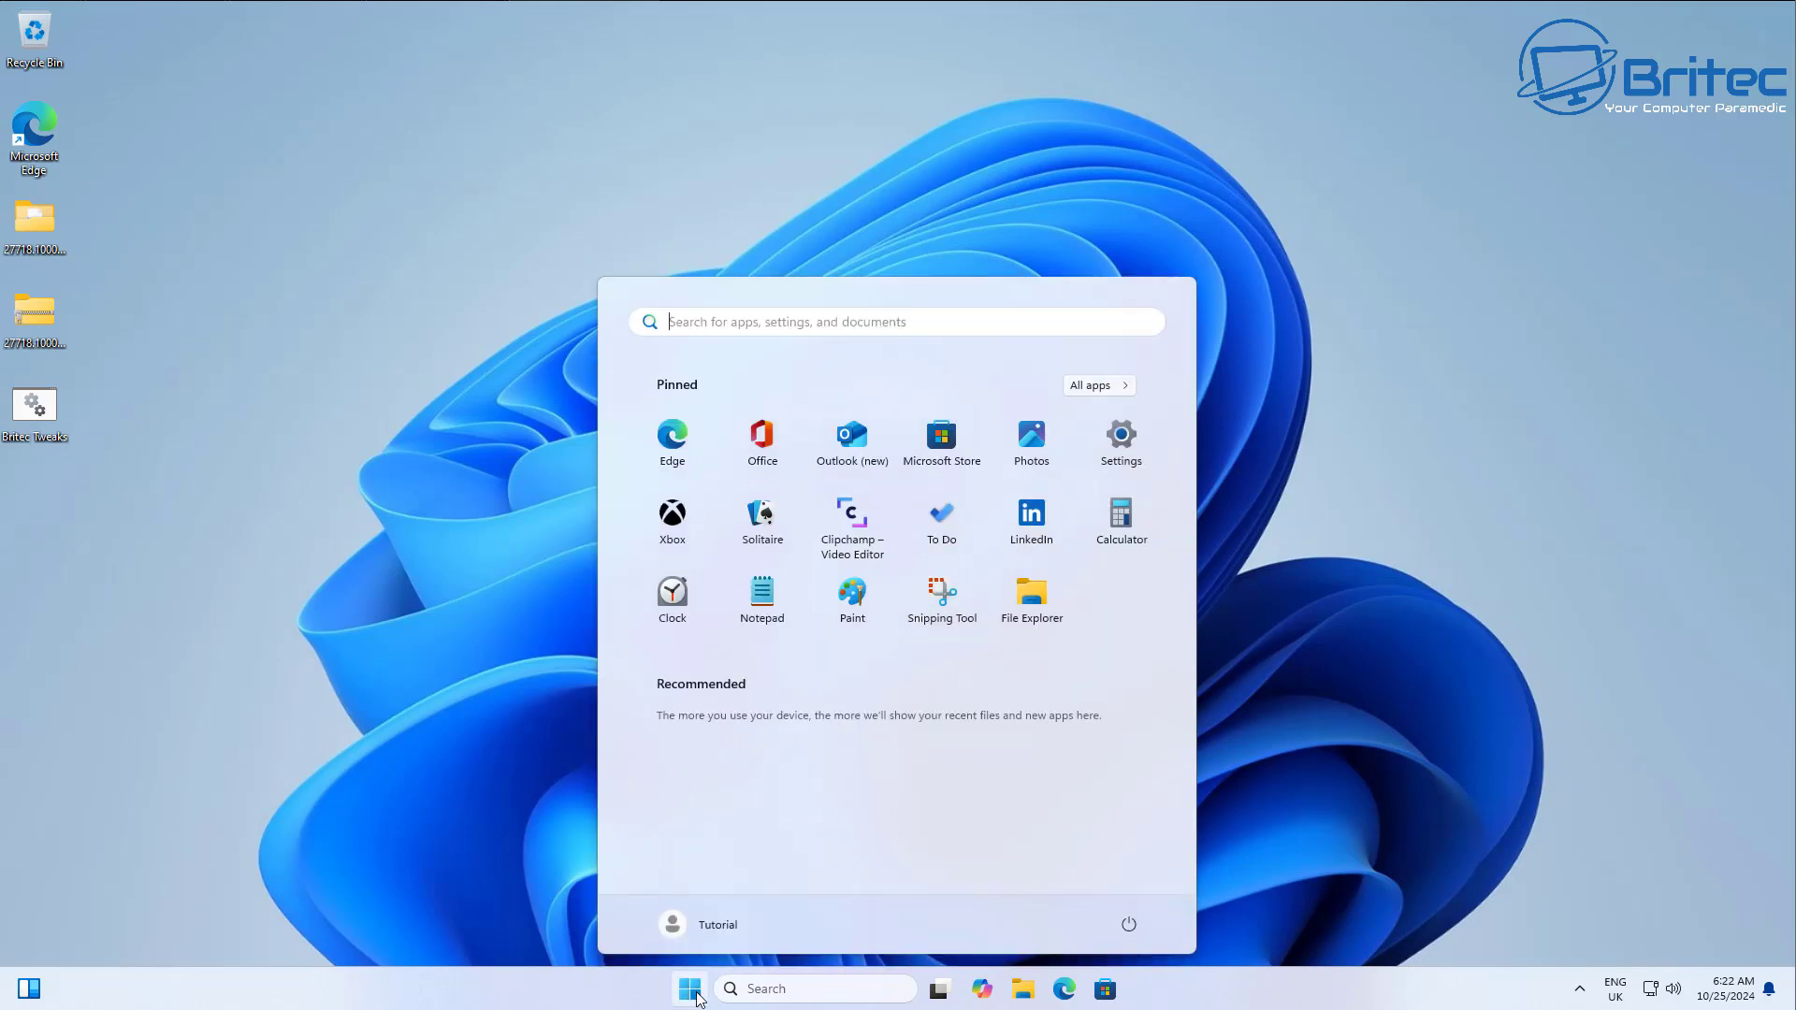
text(serv)
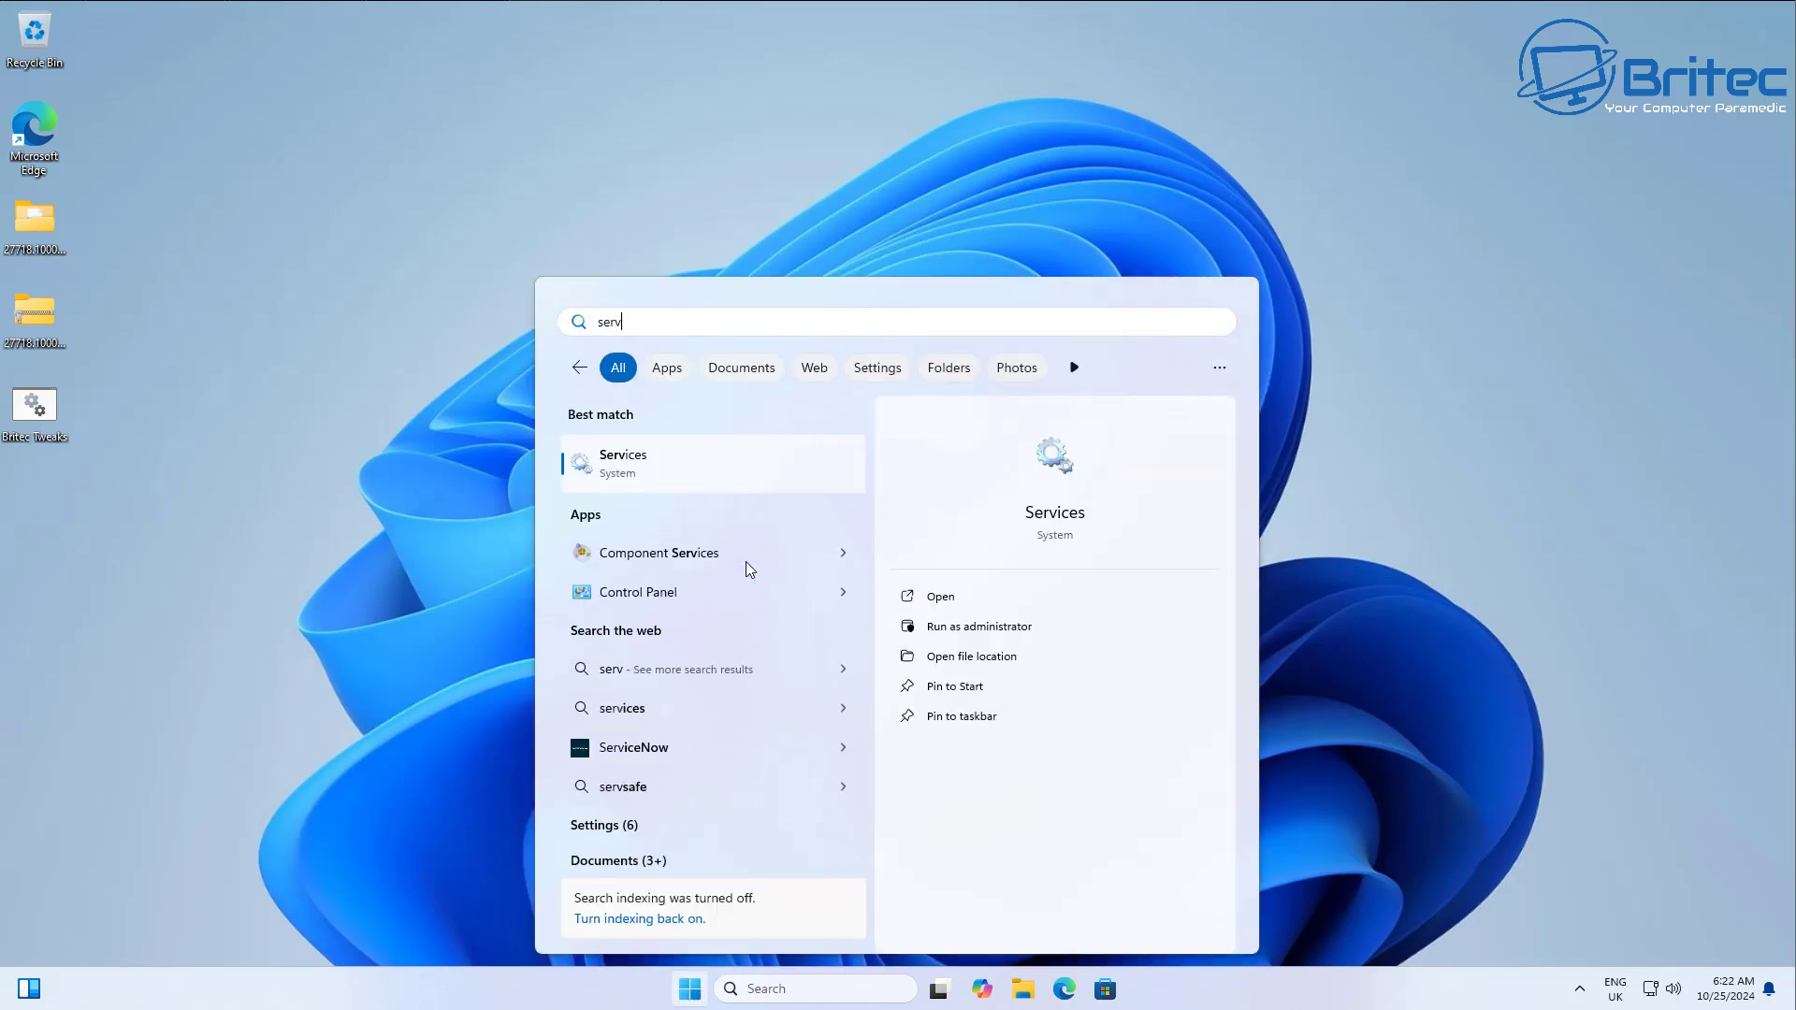
click(752, 451)
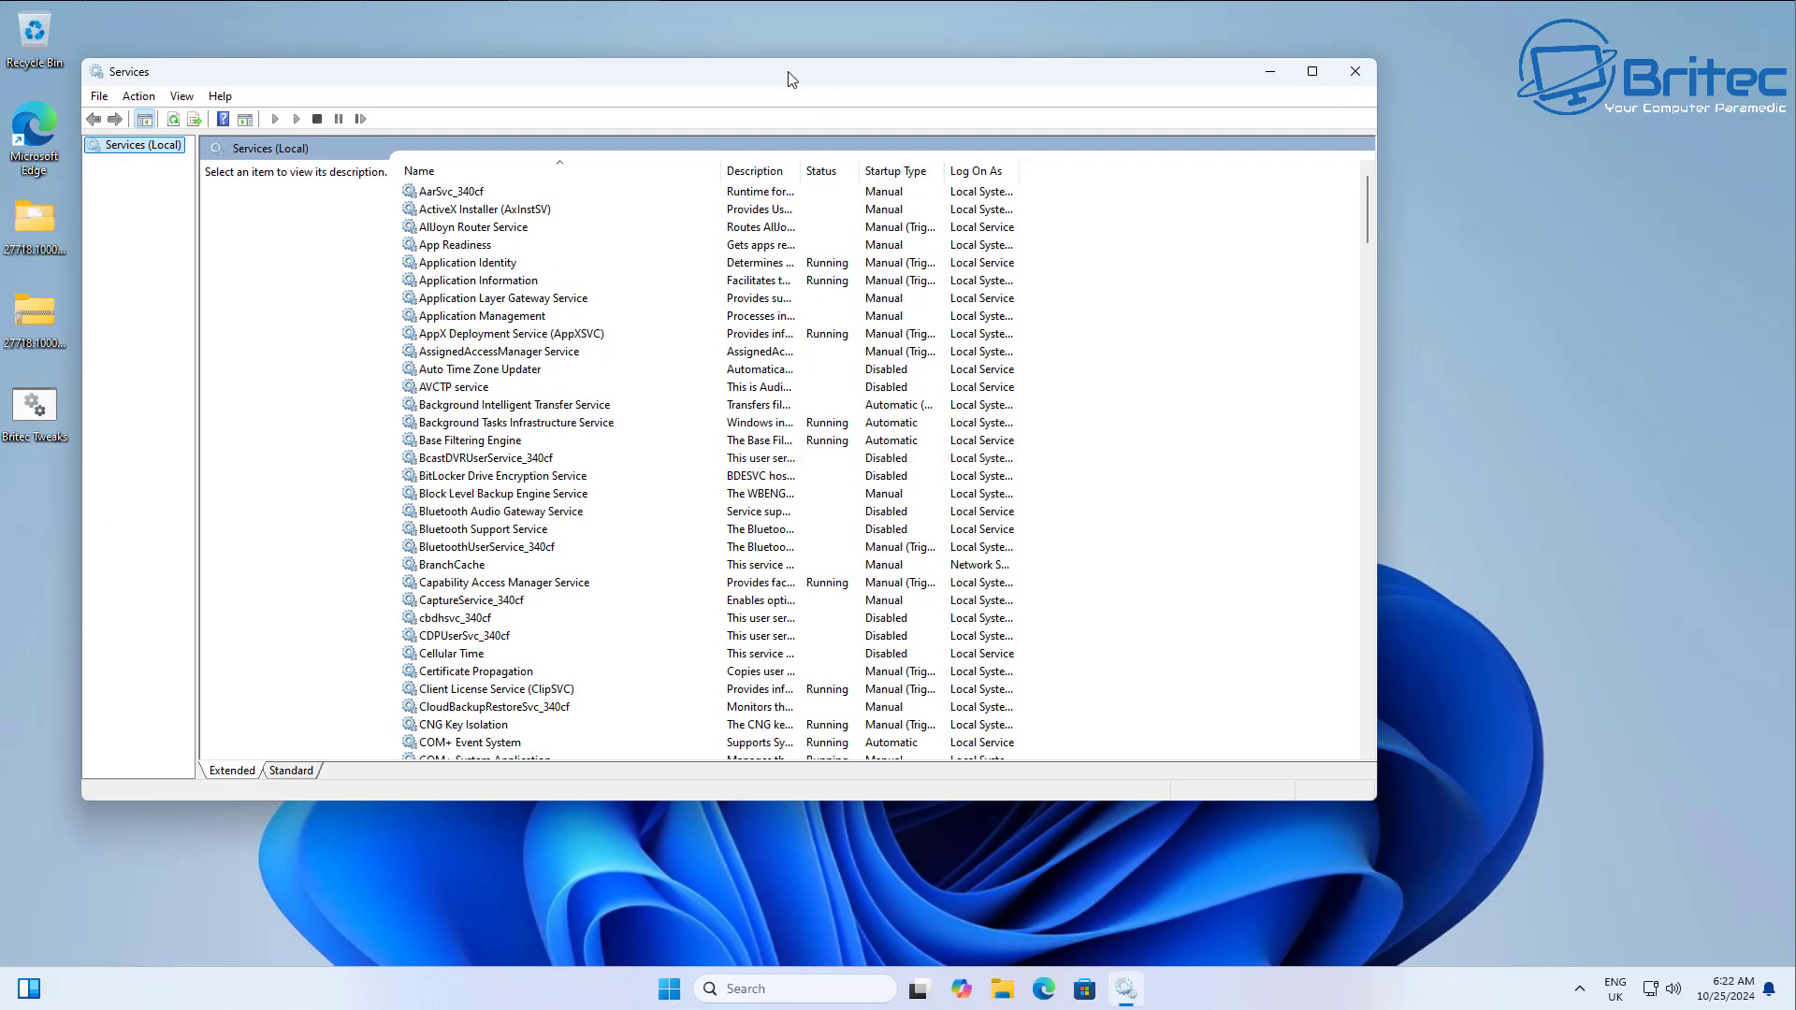
drag(790, 73, 963, 120)
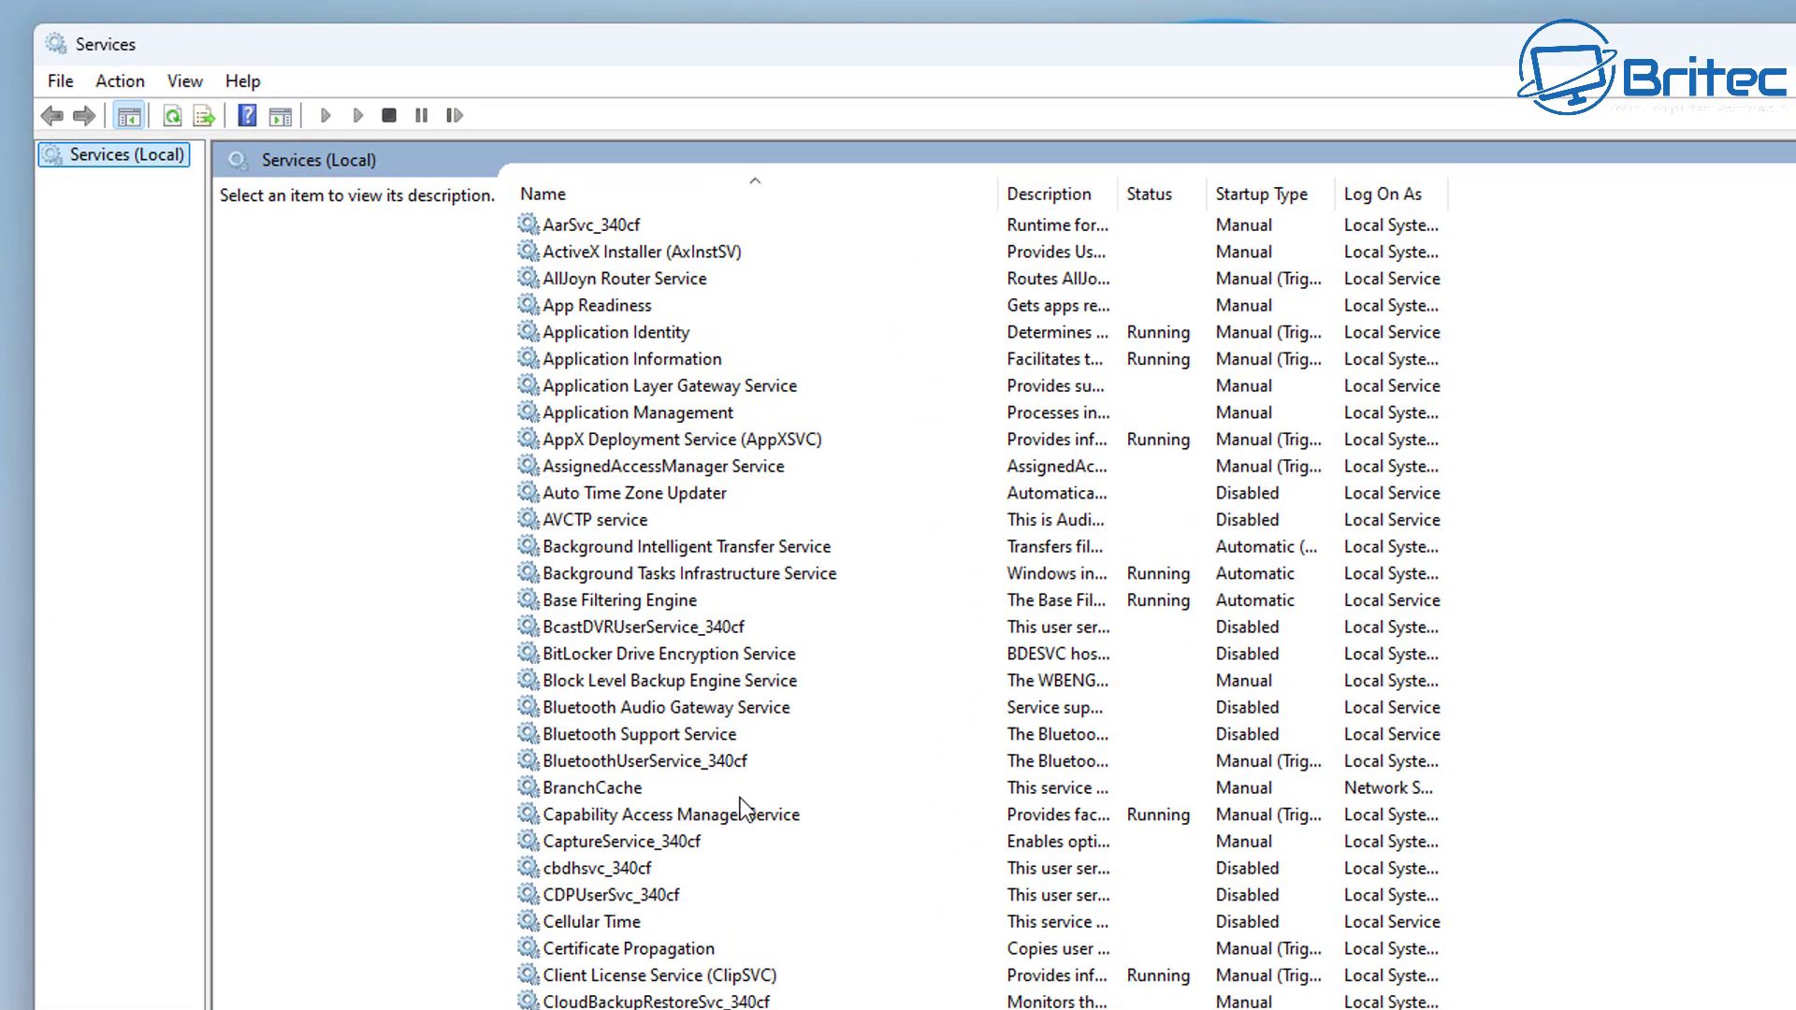
Verify Background Intelligent Transfer Service uses Automatic (Delayed Start), then close Services.
click(699, 546)
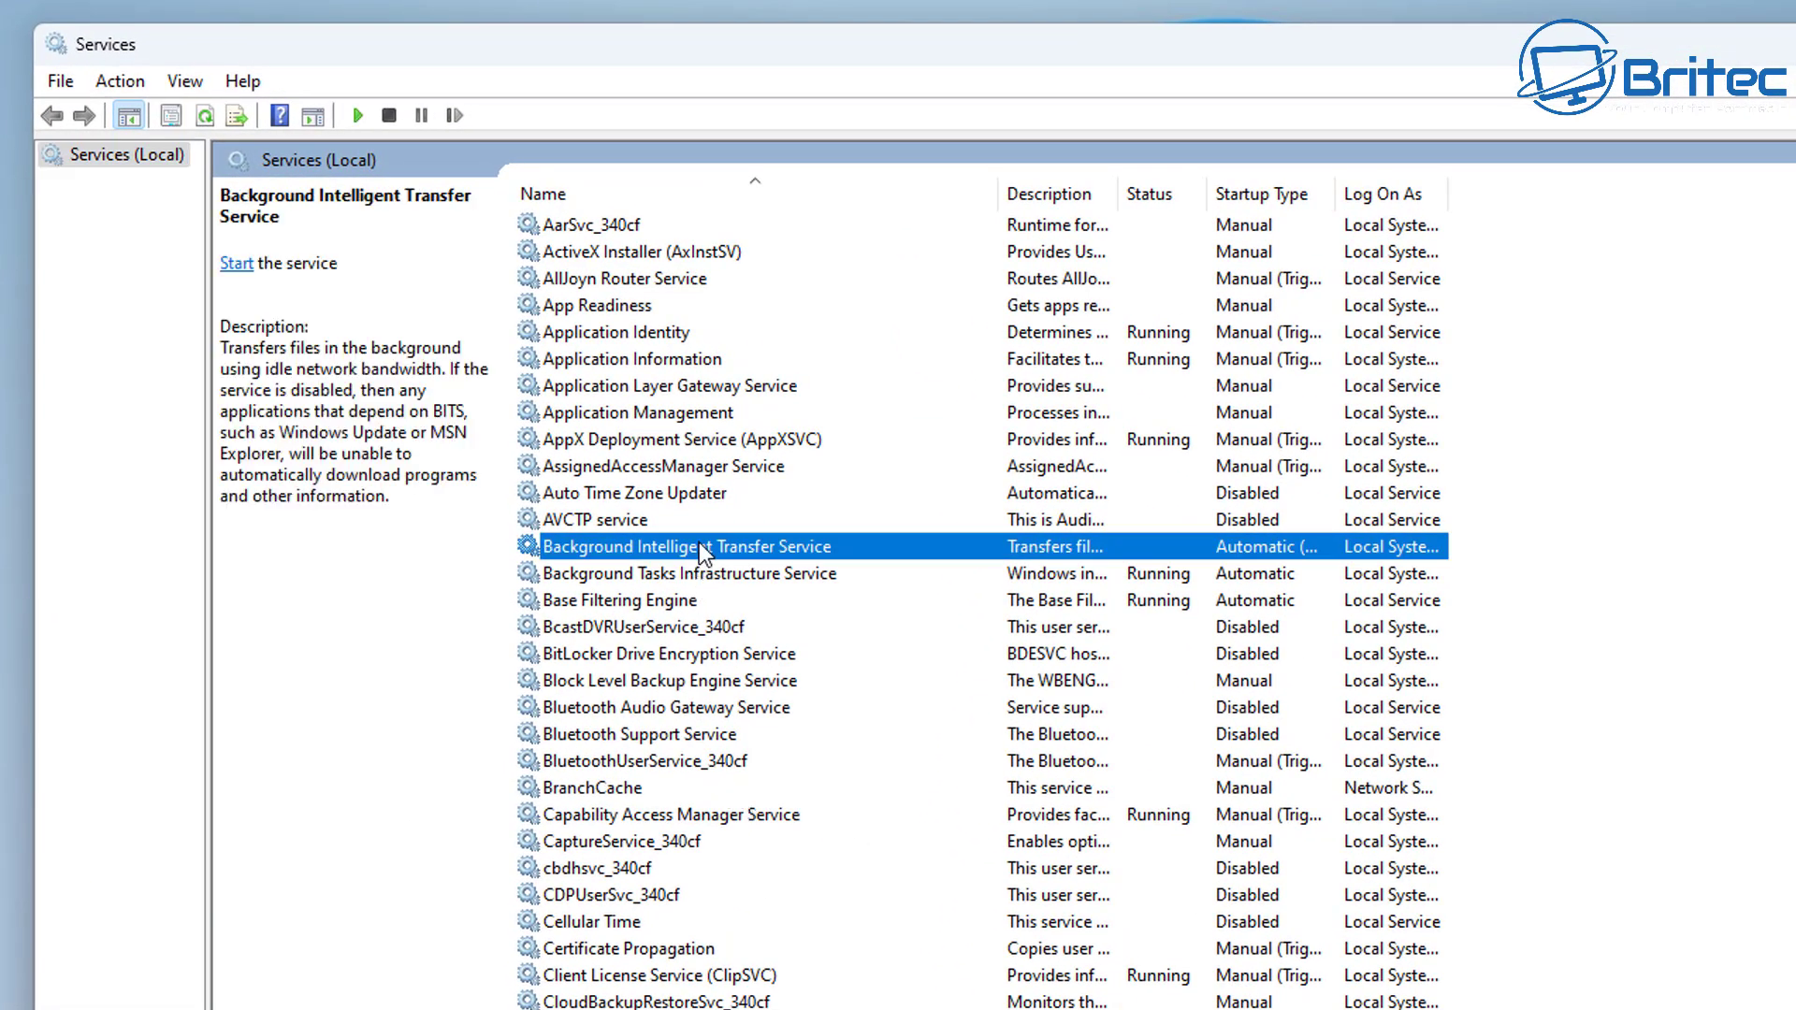
double_click(744, 550)
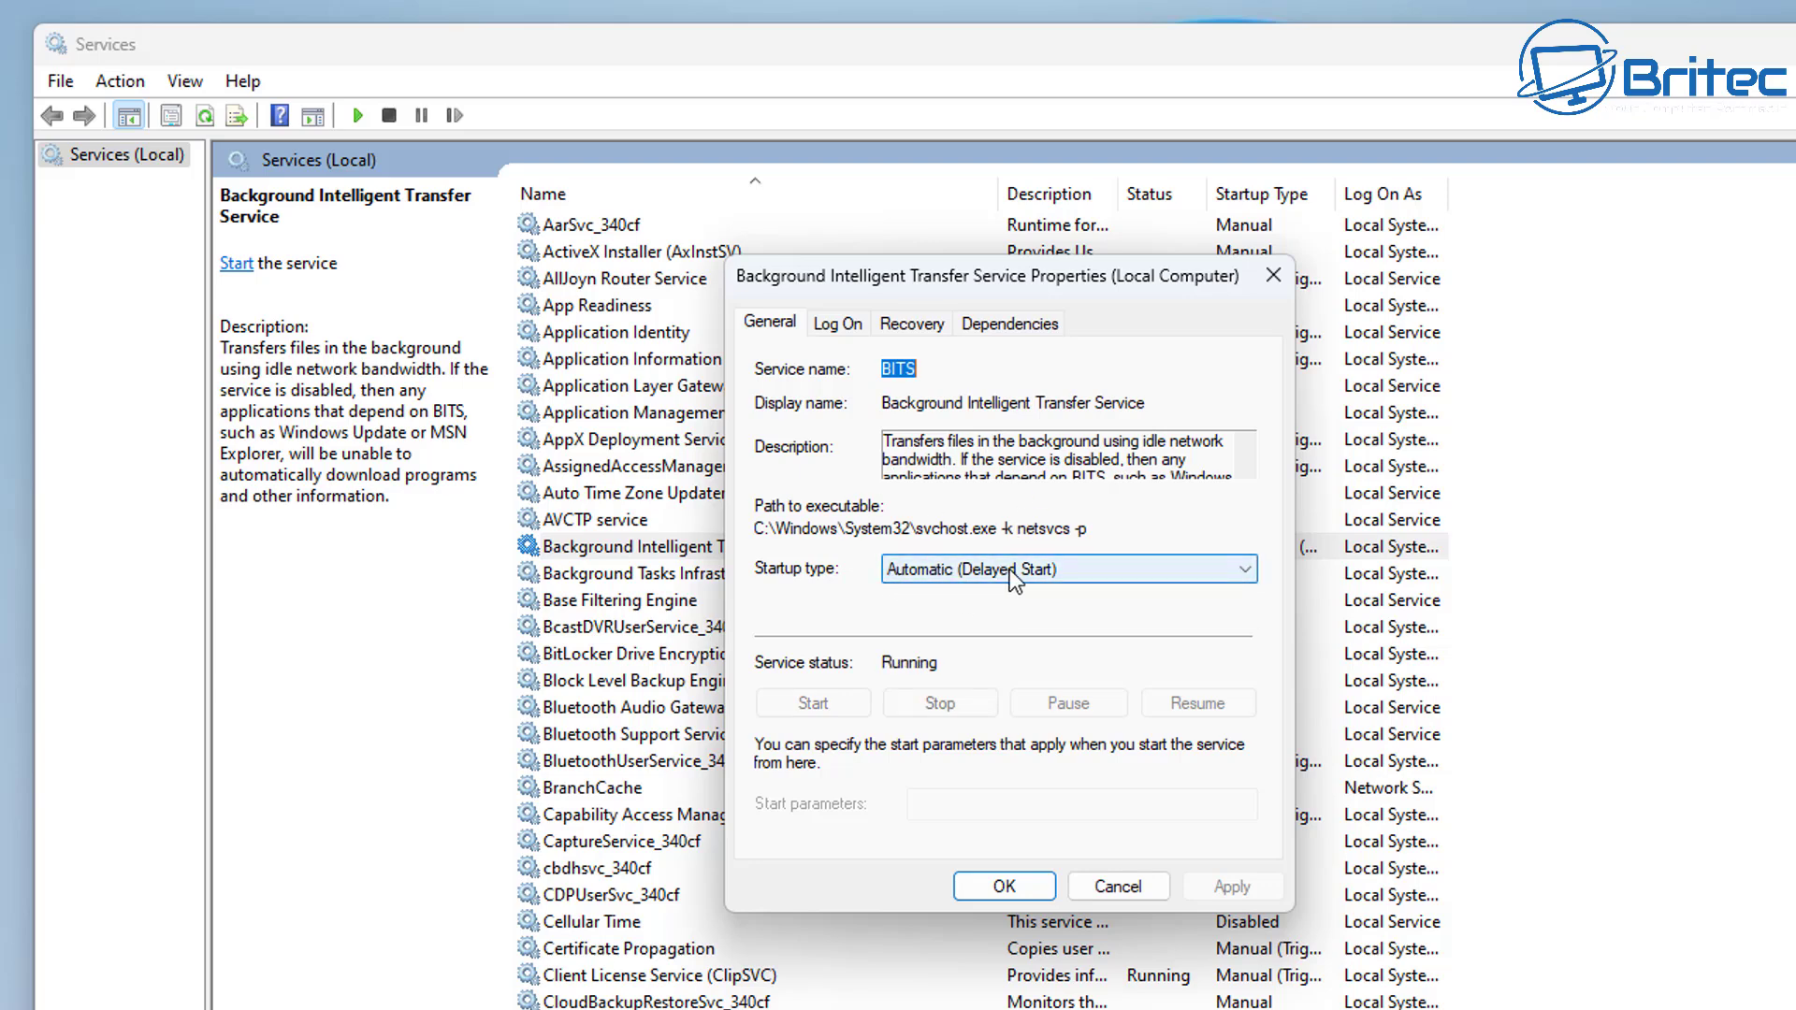
click(1294, 274)
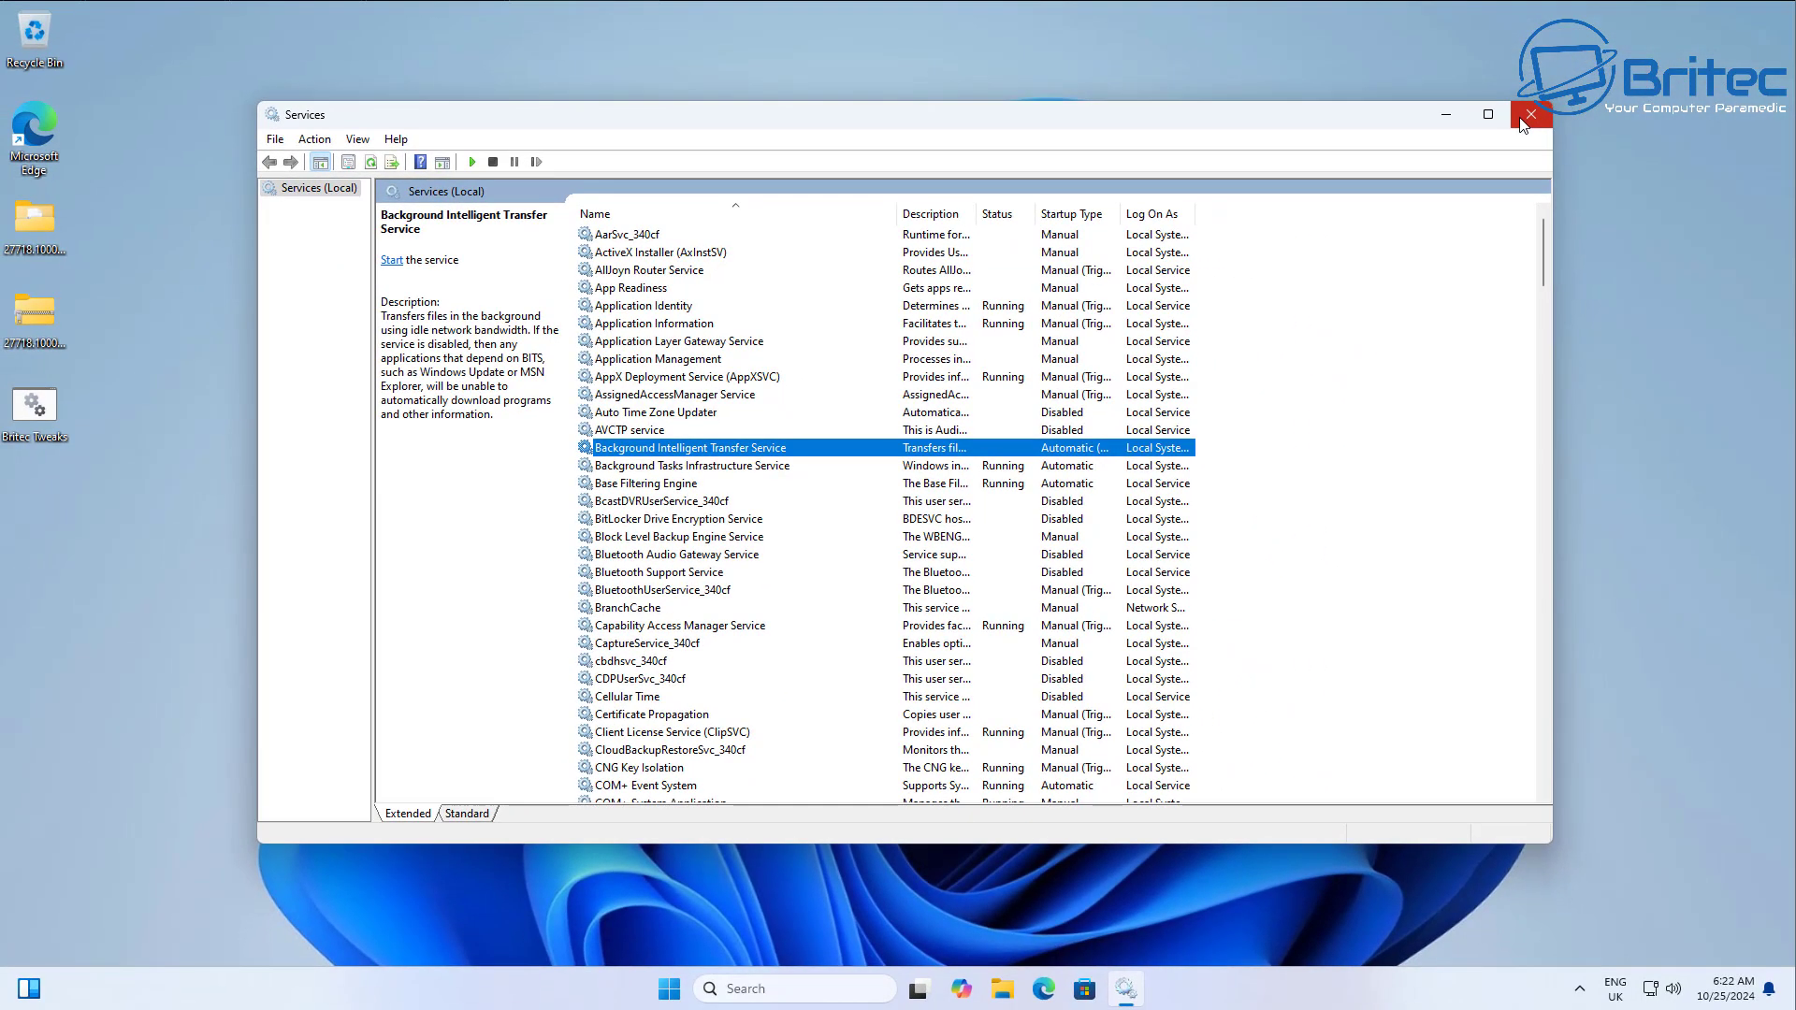
click(1516, 122)
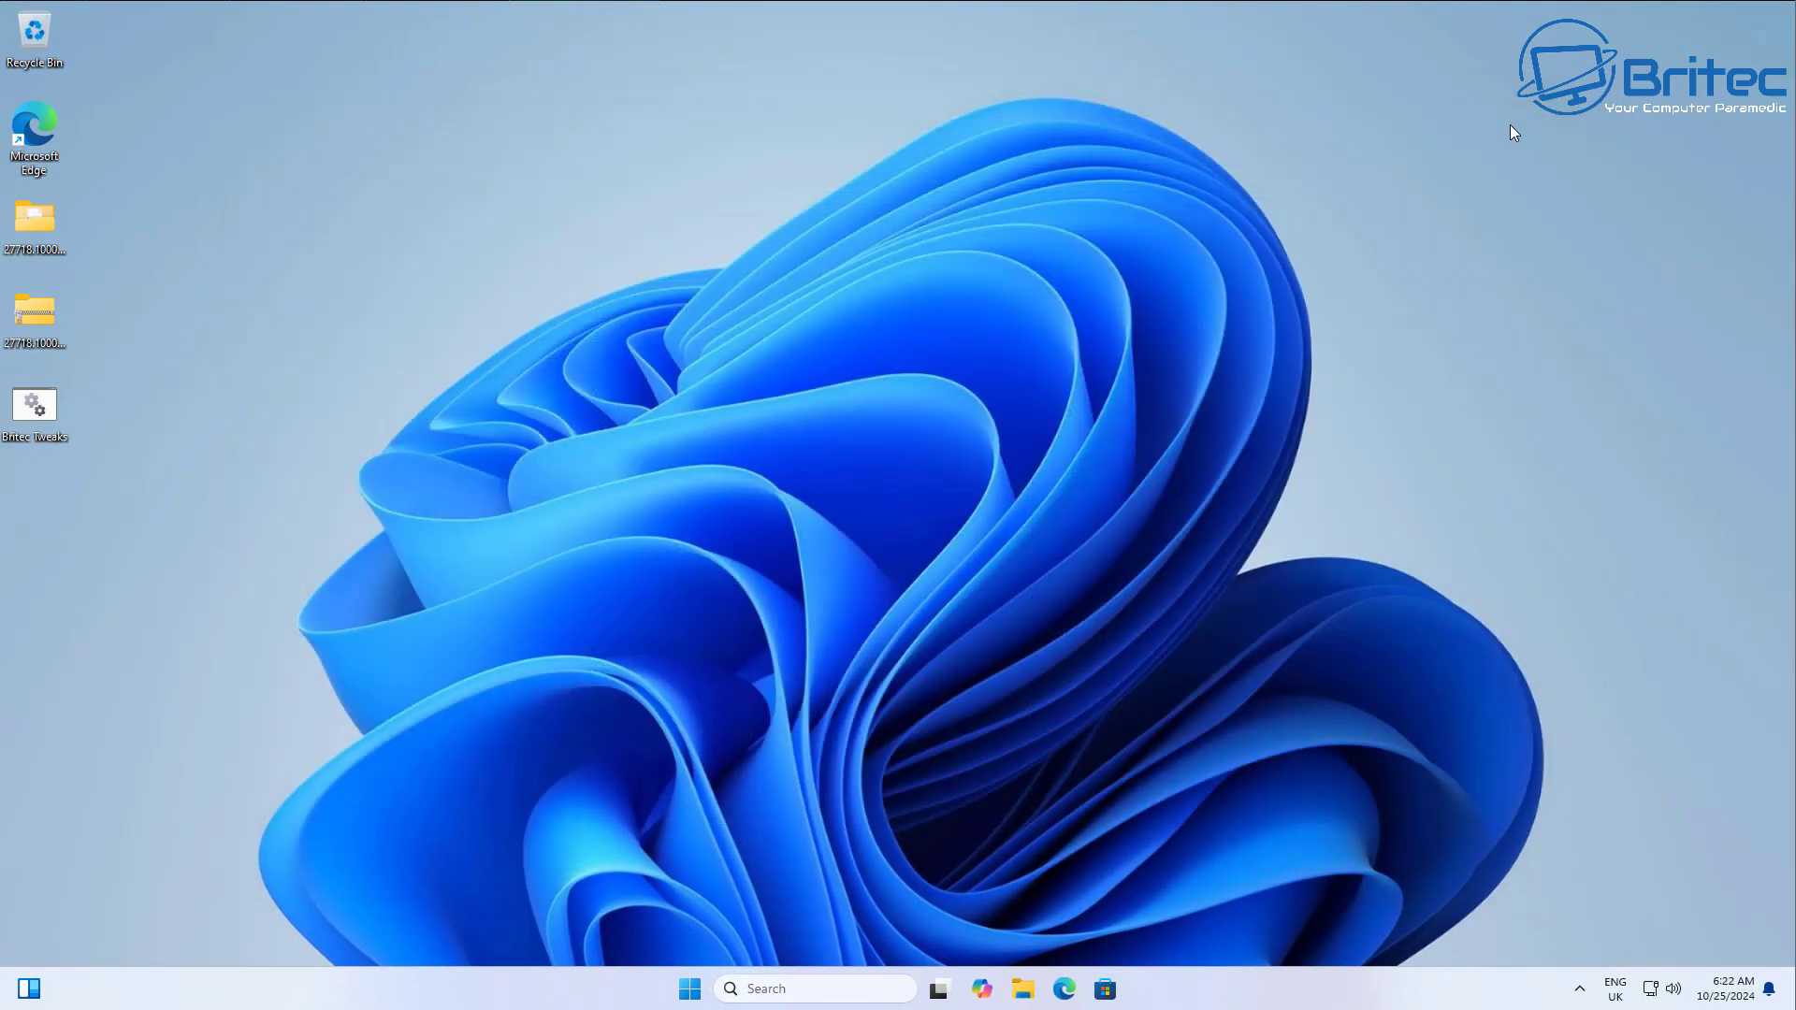
Open an administrator Command Prompt and run sfc /scannow.
click(689, 992)
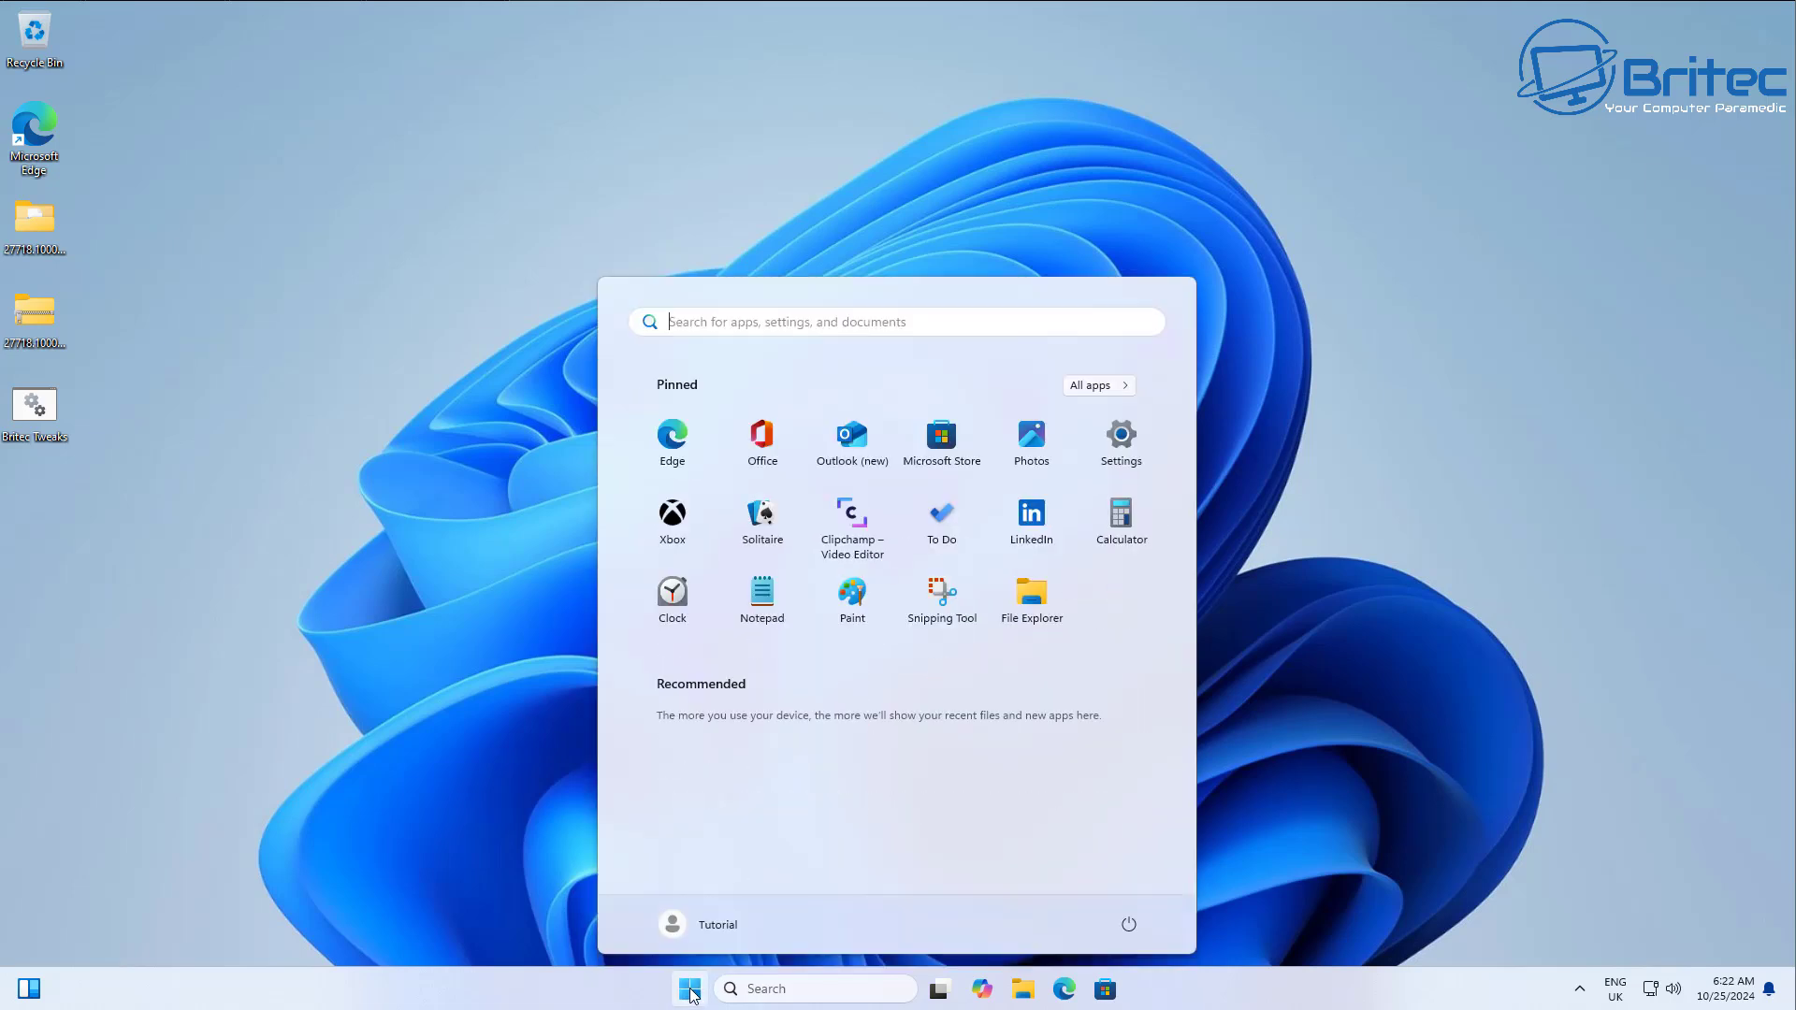
text(cmd)
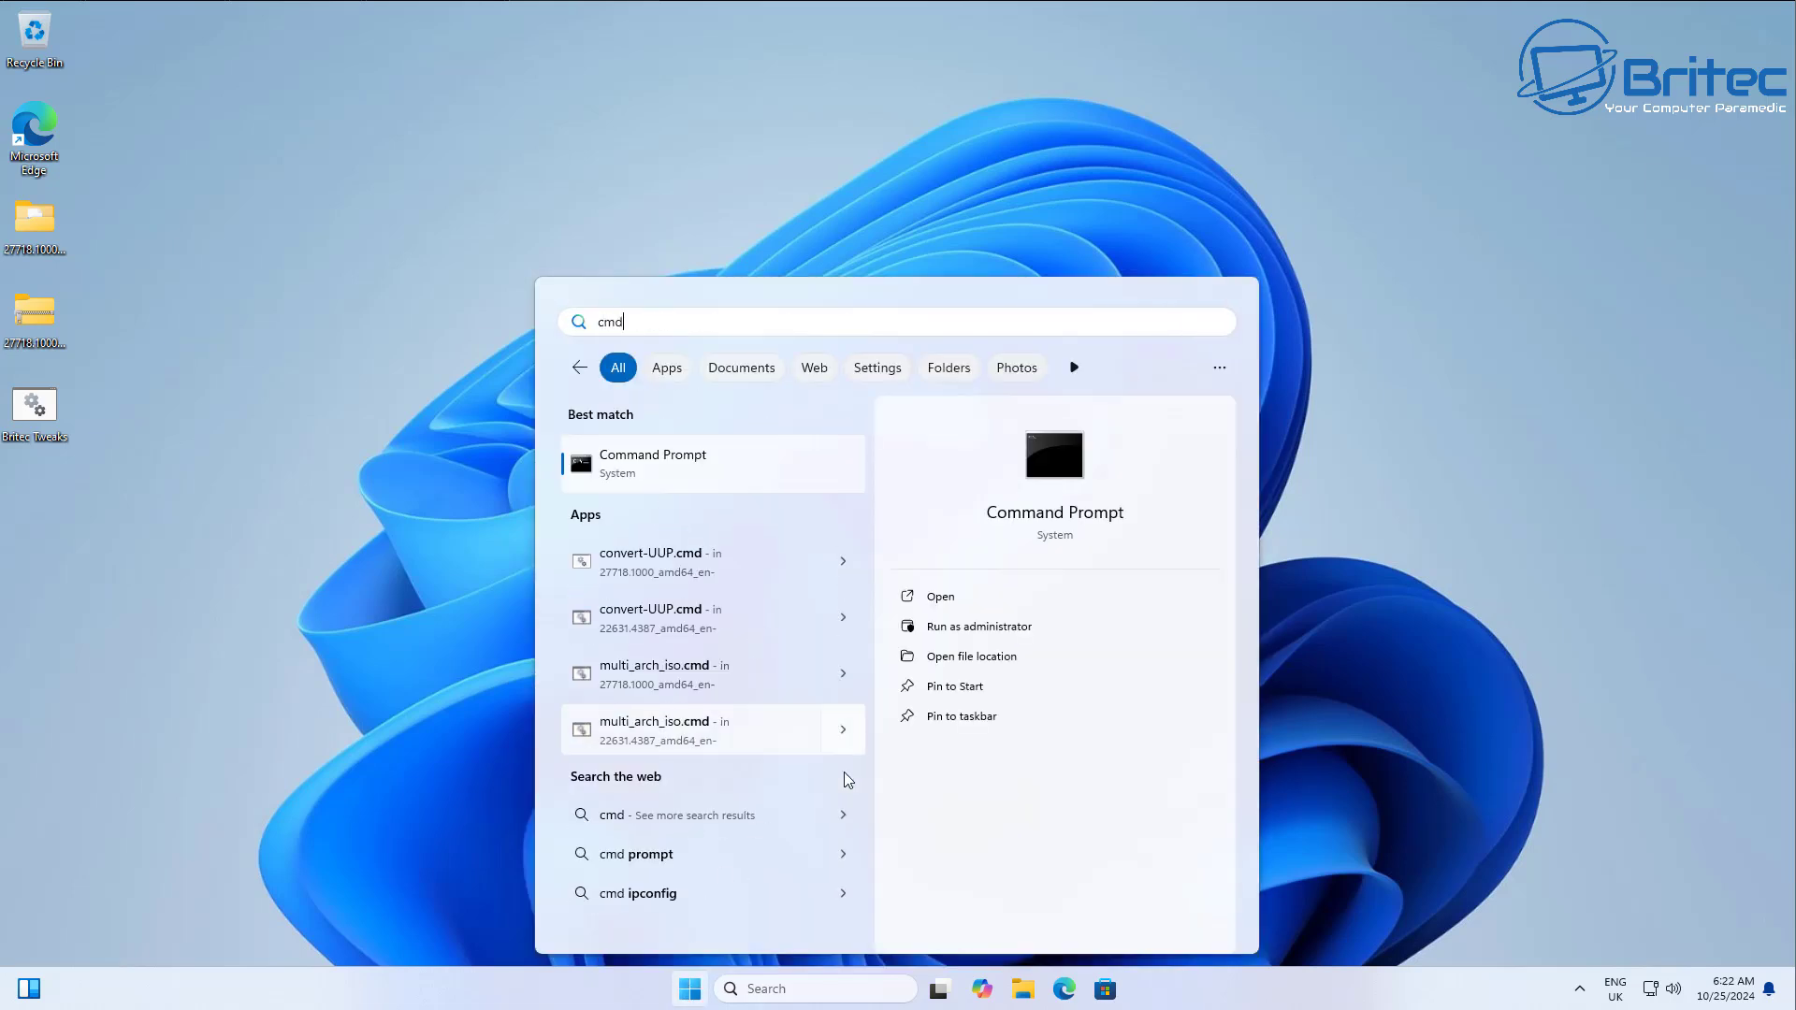
click(992, 626)
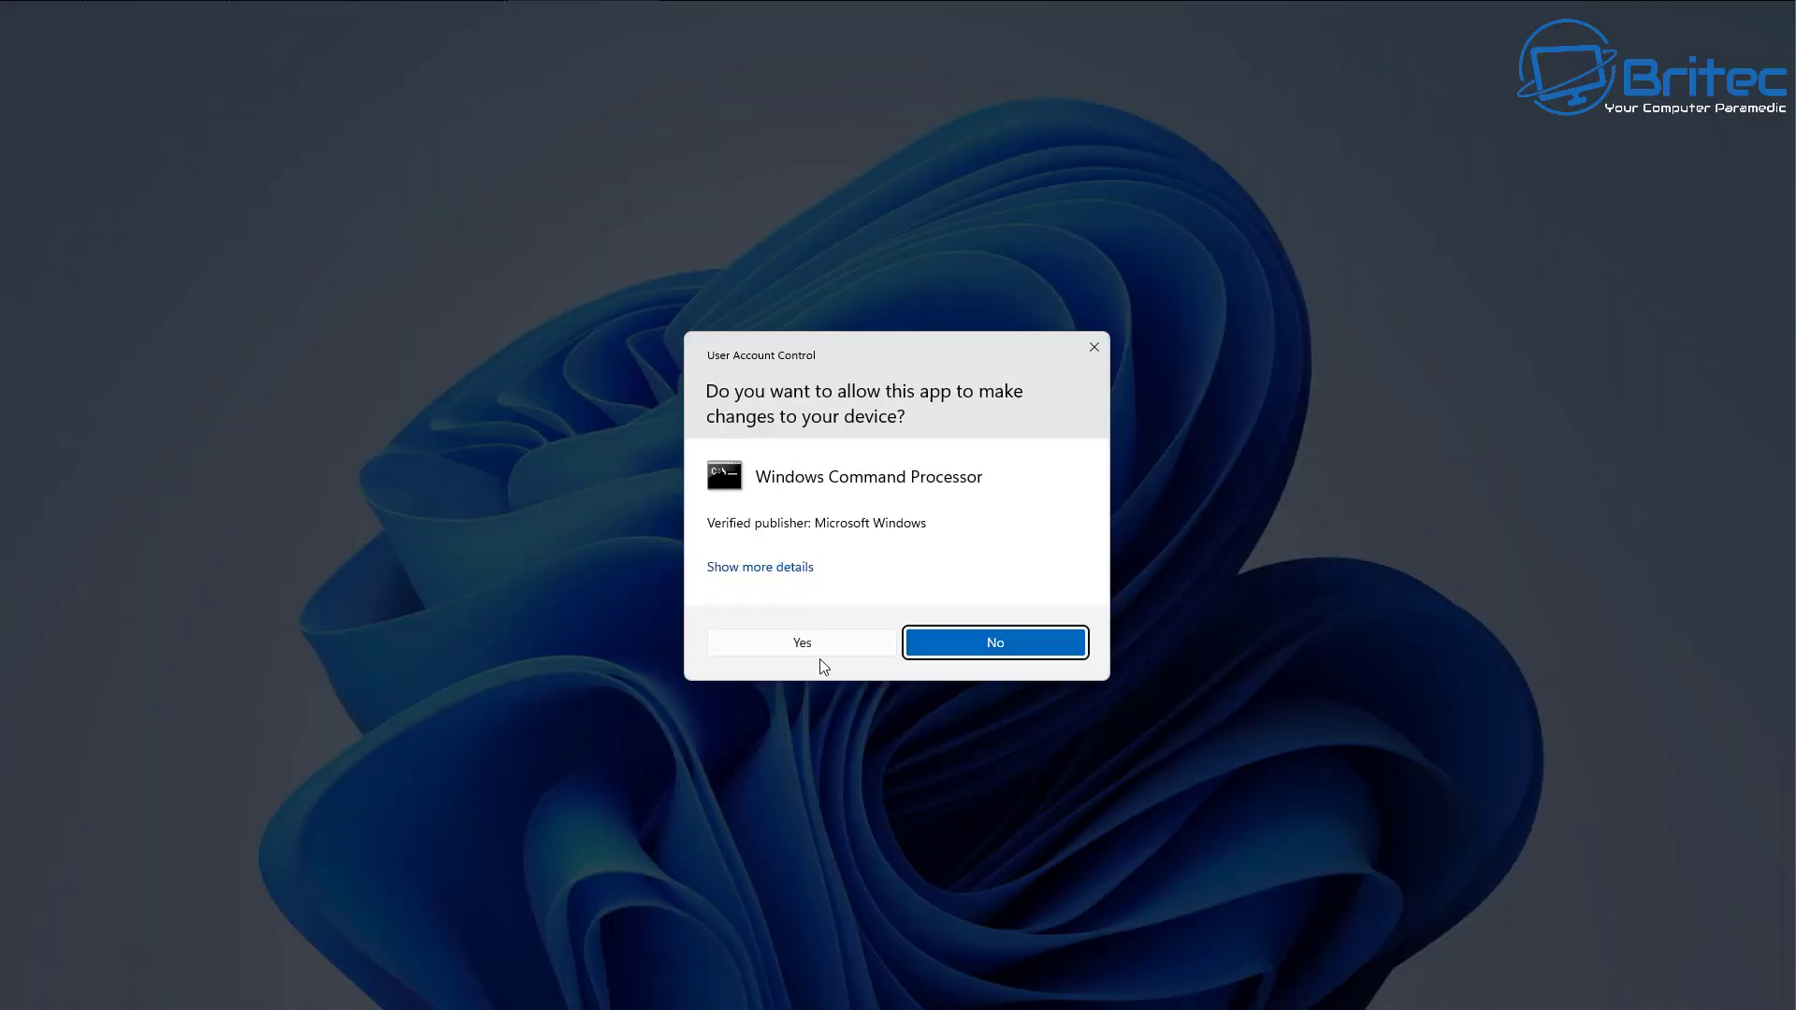
click(802, 643)
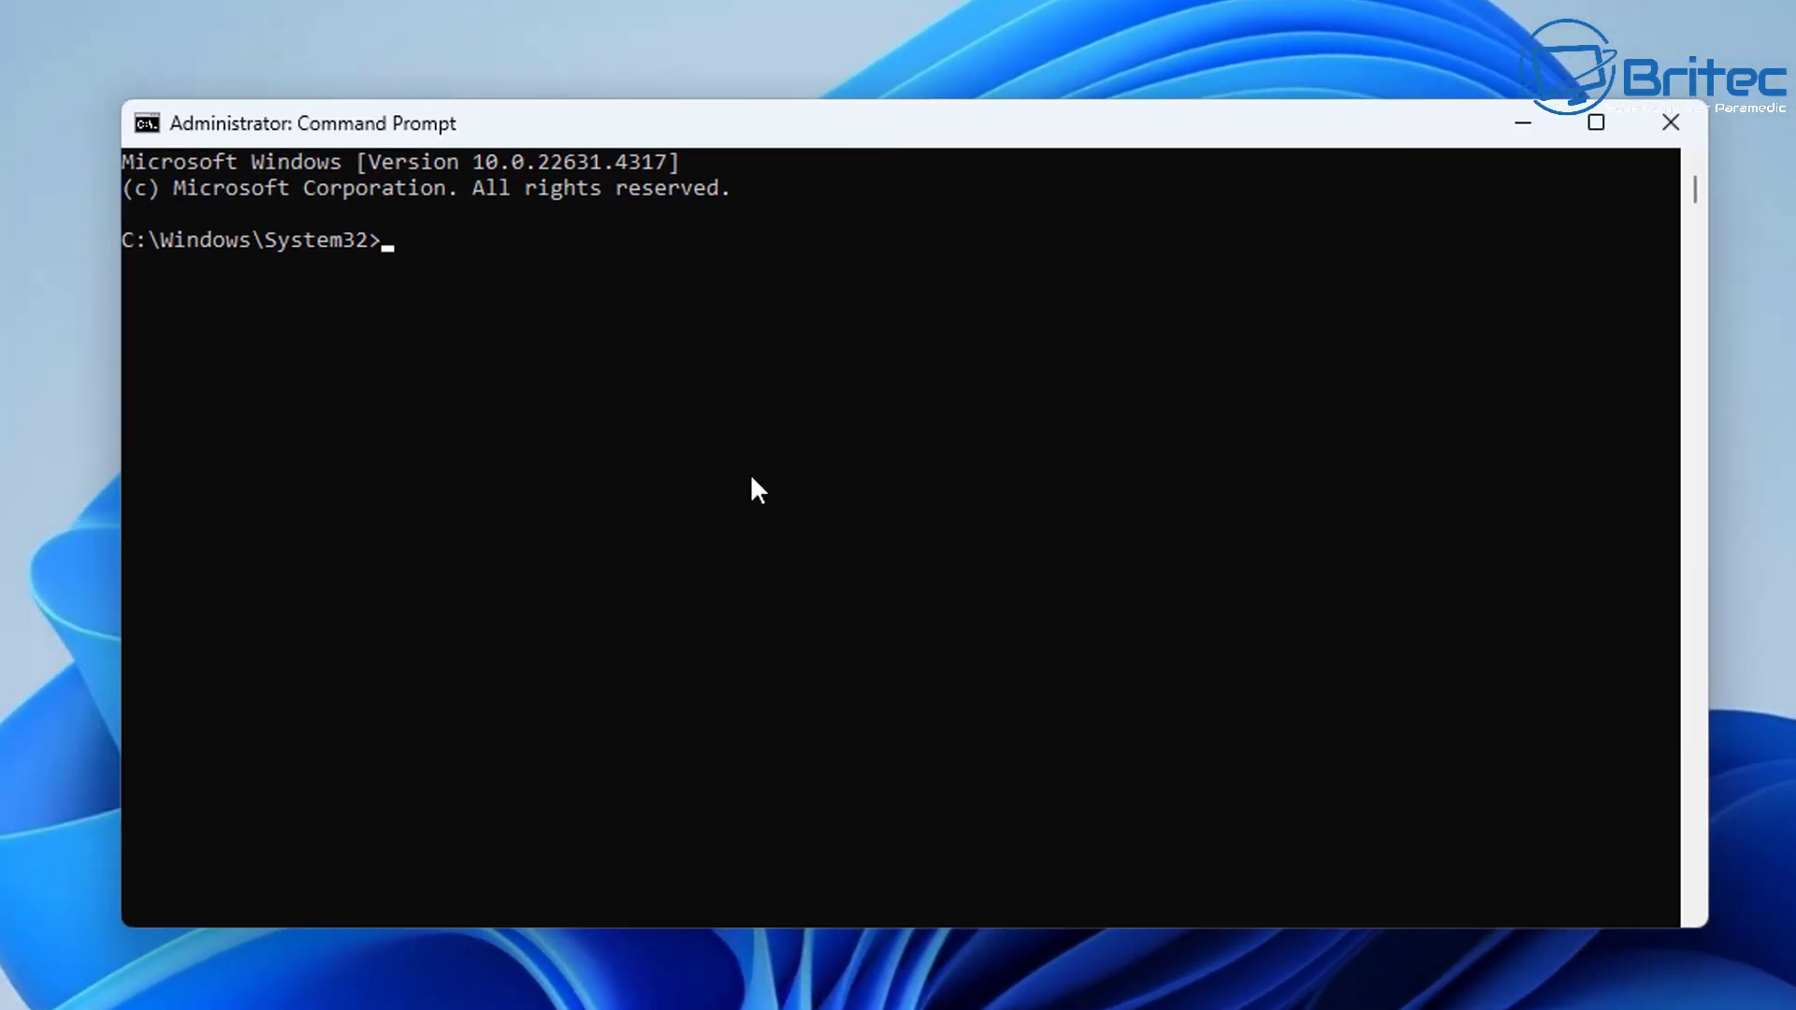
text(sfc /scannow)
key(Return)
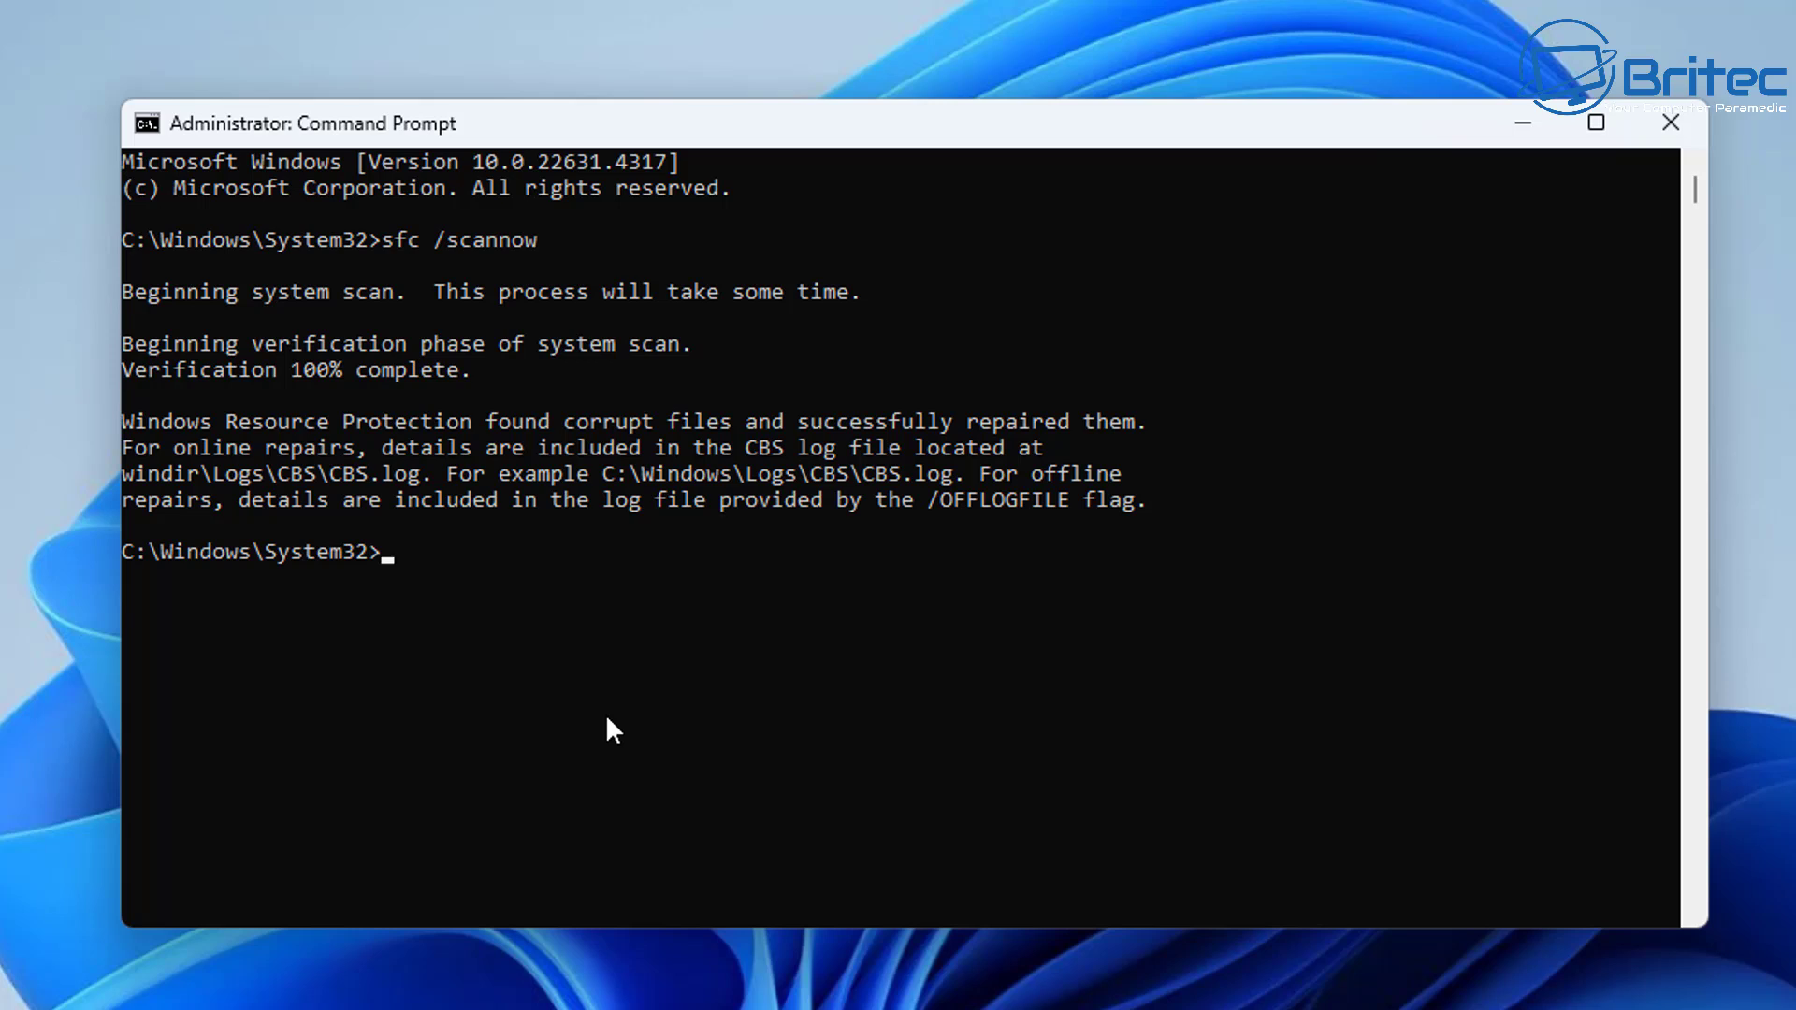
Run dism /online /cleanup-image /restorehealth at the administrator prompt.
text(dism /online /clean)
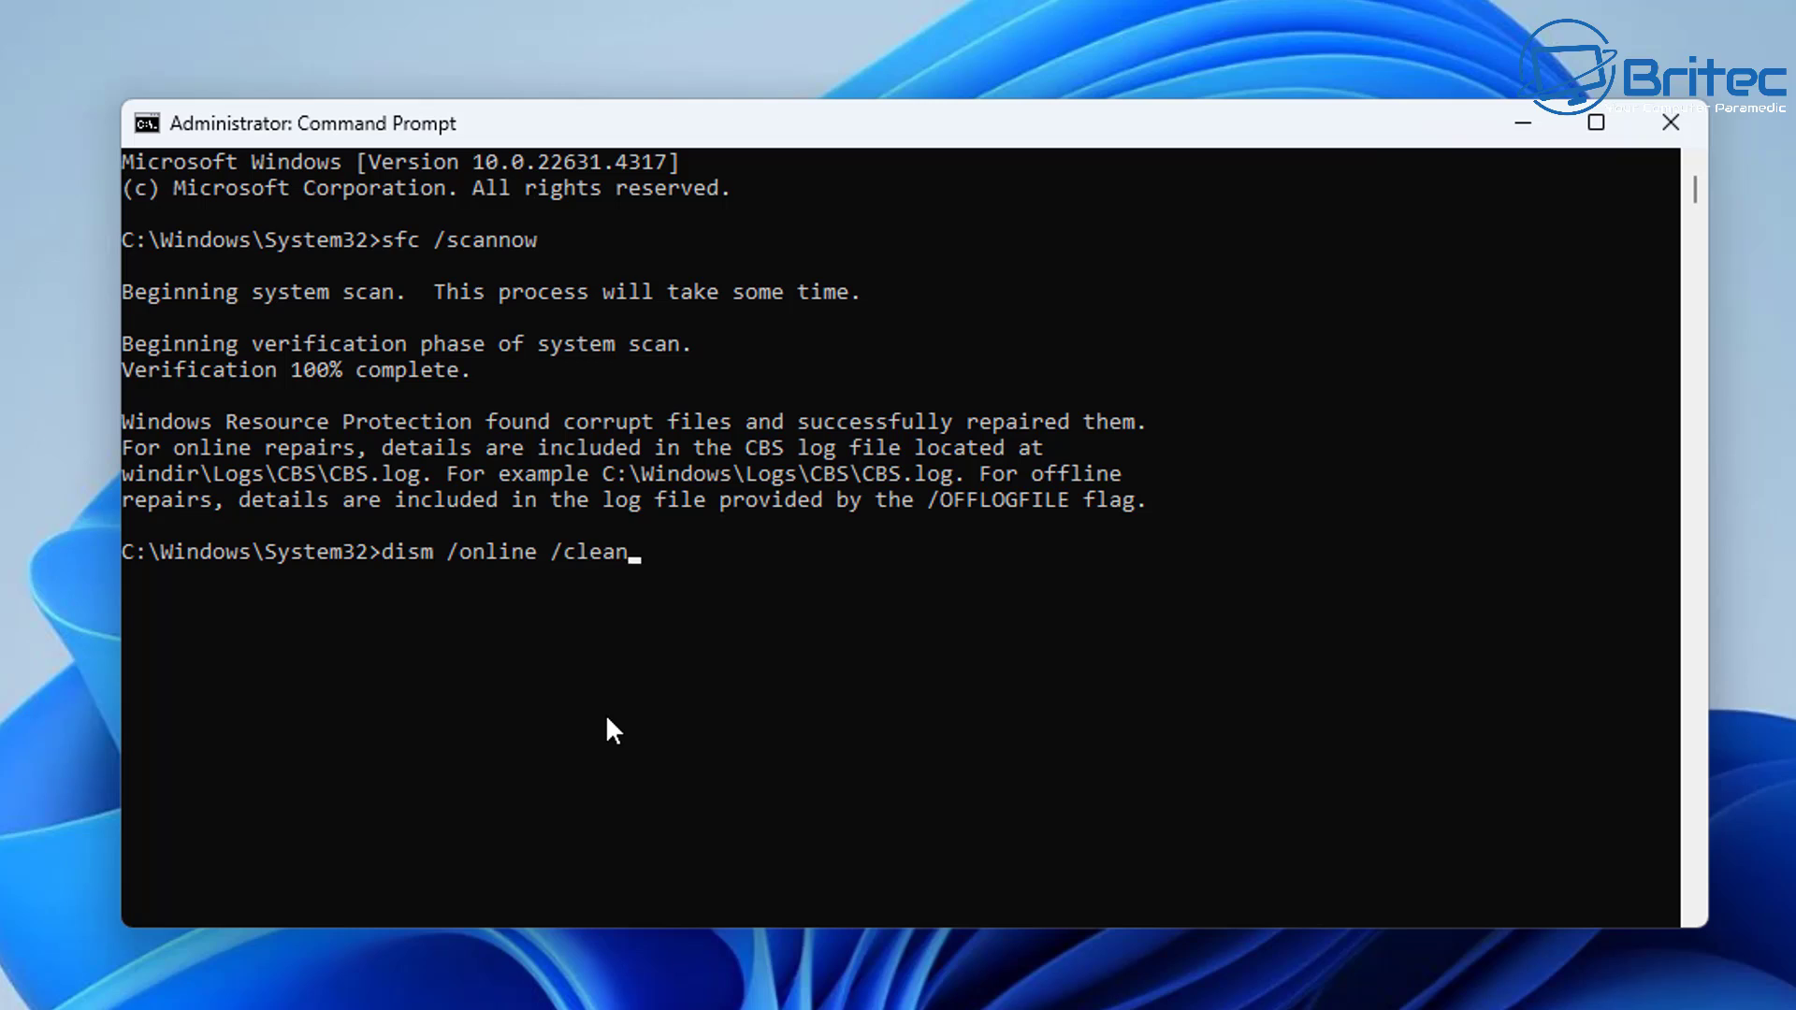
text(up-image /restore)
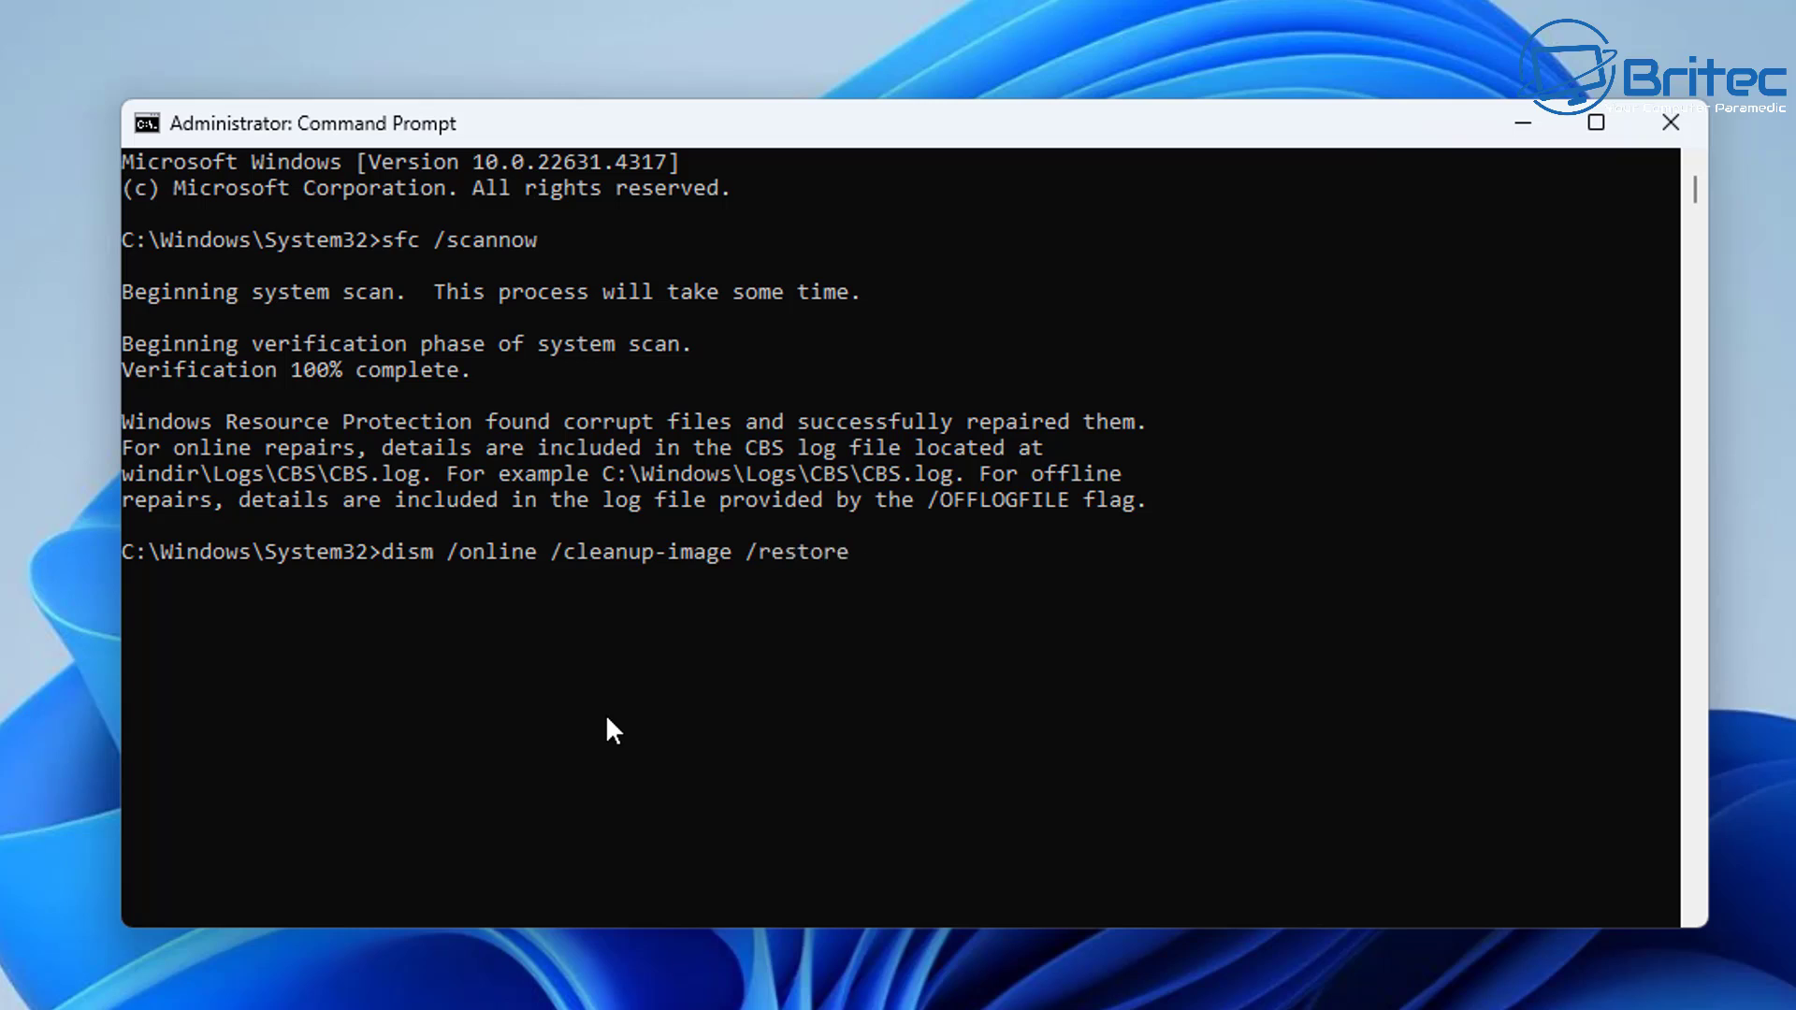
text(health)
key(Return)
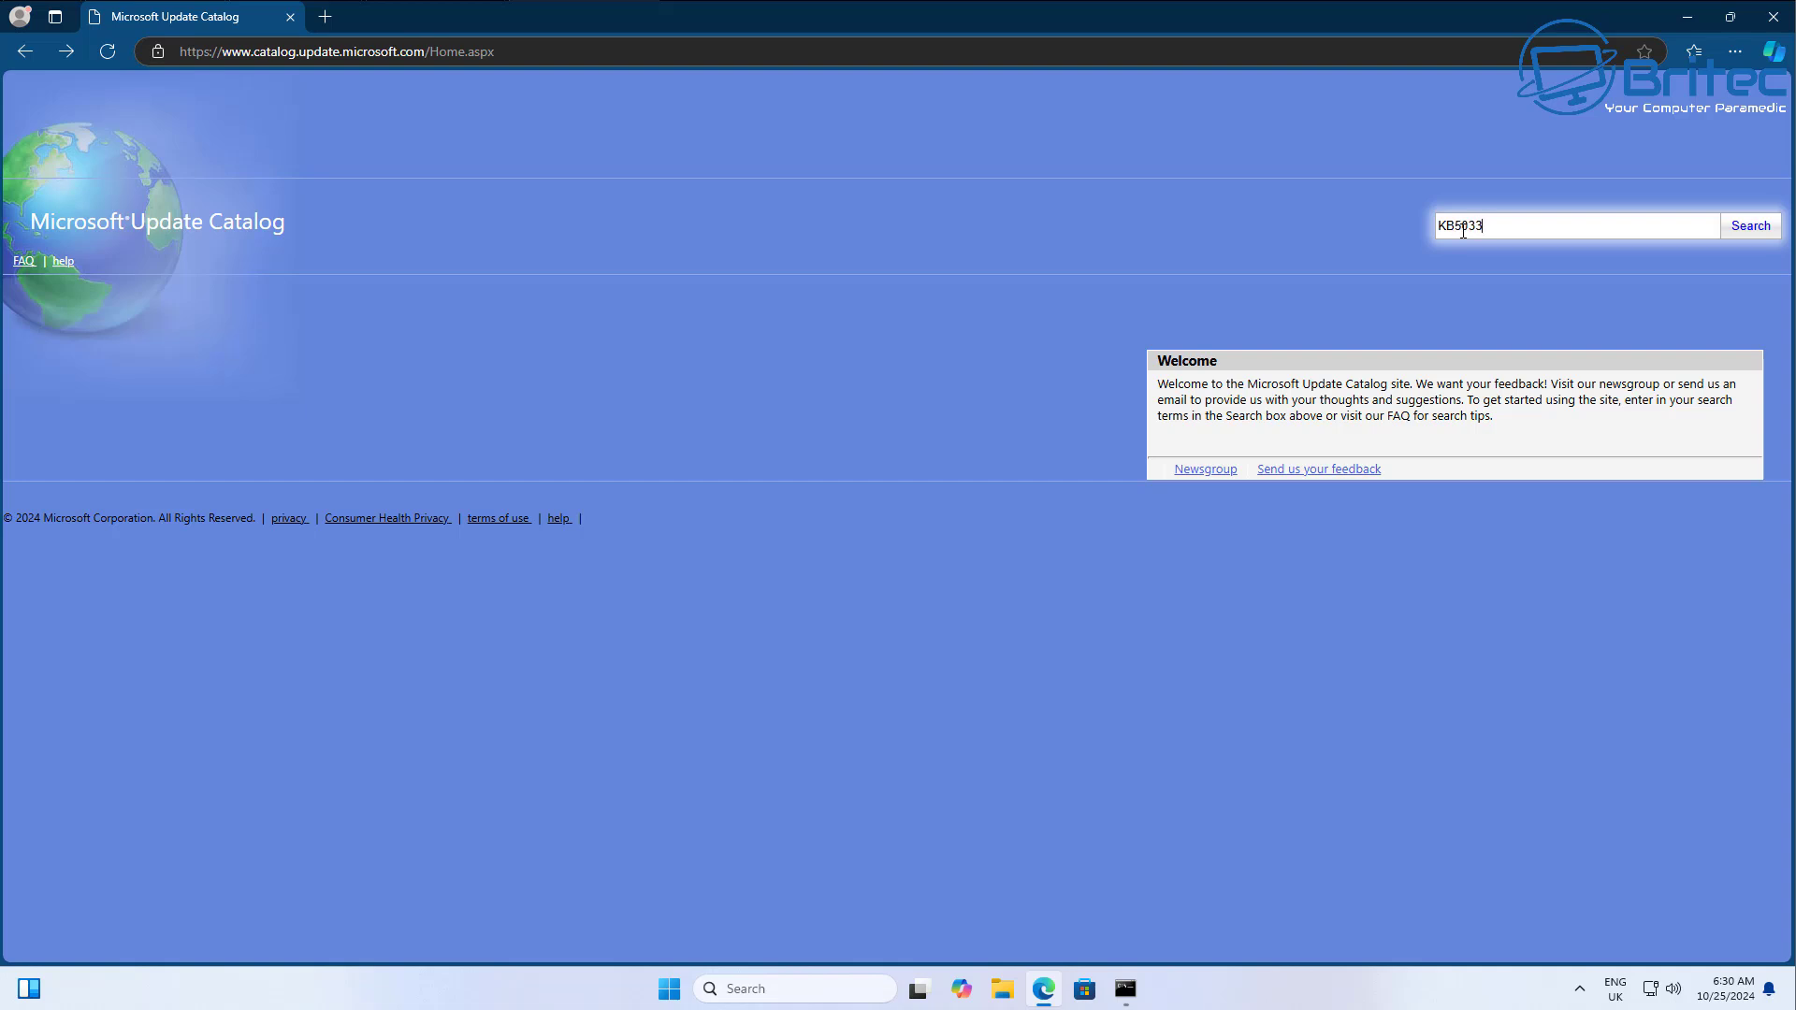
Search the Microsoft Update Catalog for KB5033920 and accept the licence terms for its x64 Windows 11 package.
text(20)
click(1754, 230)
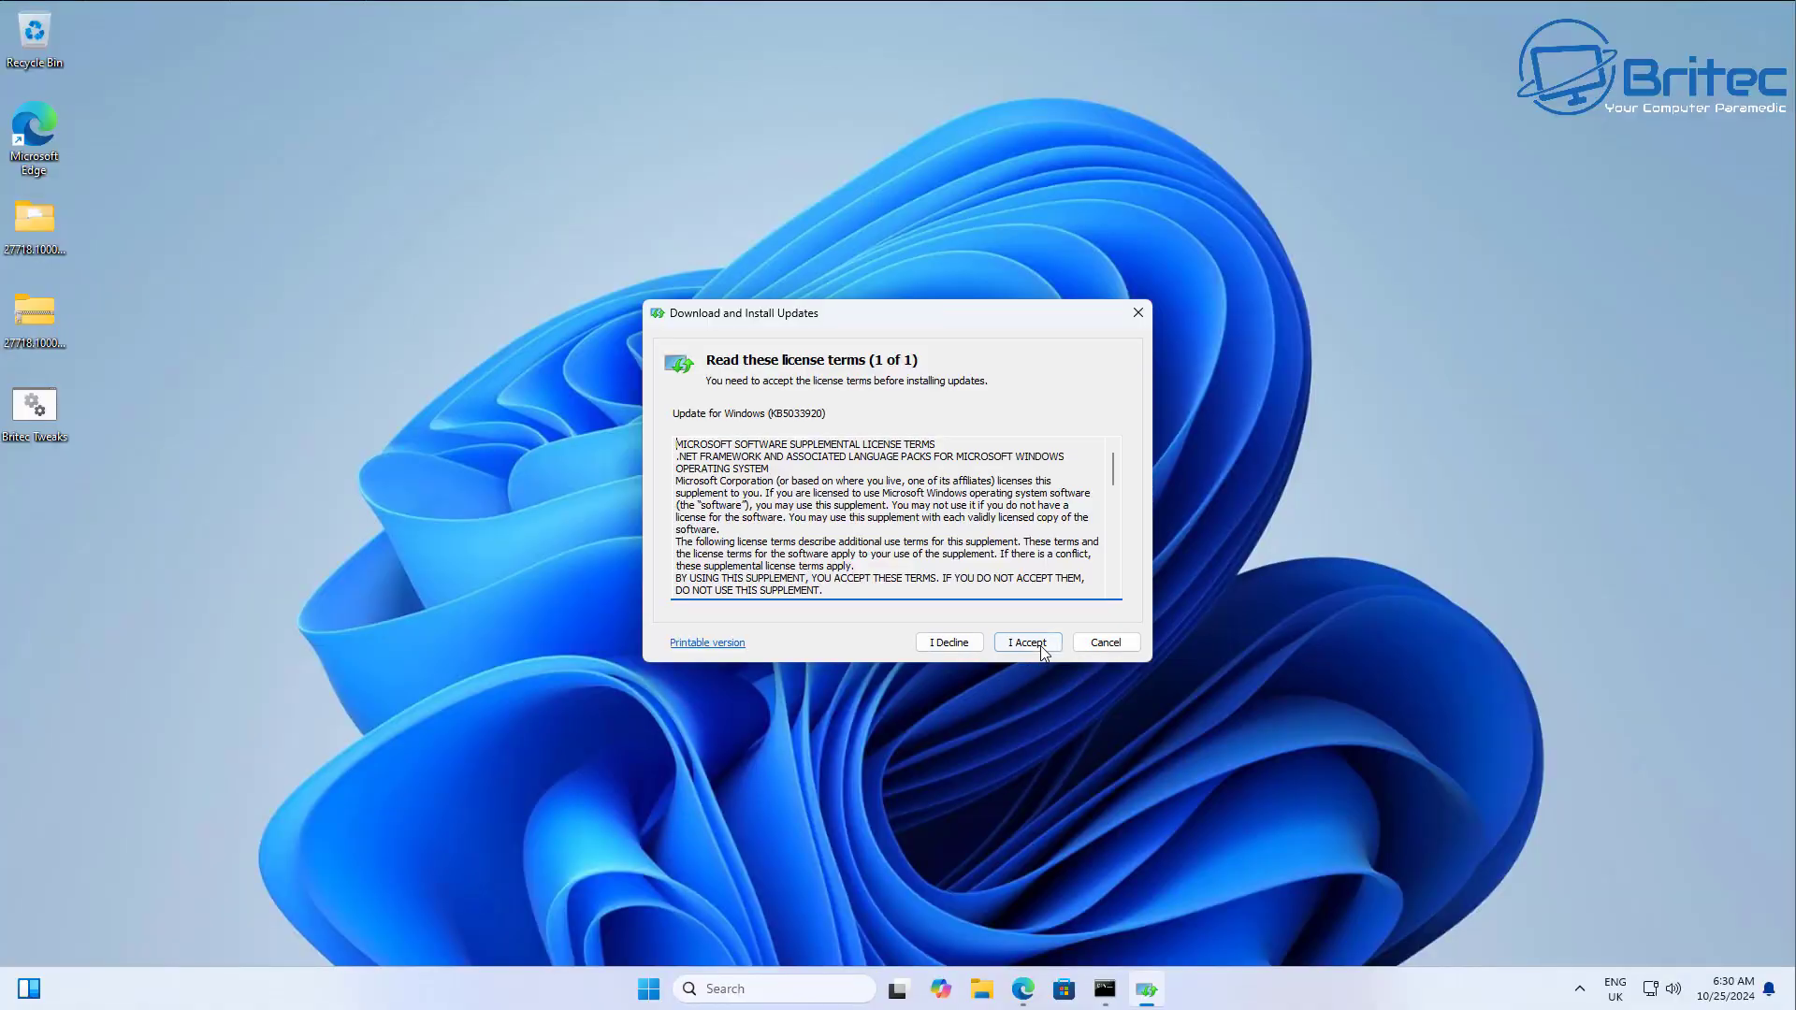
click(1041, 653)
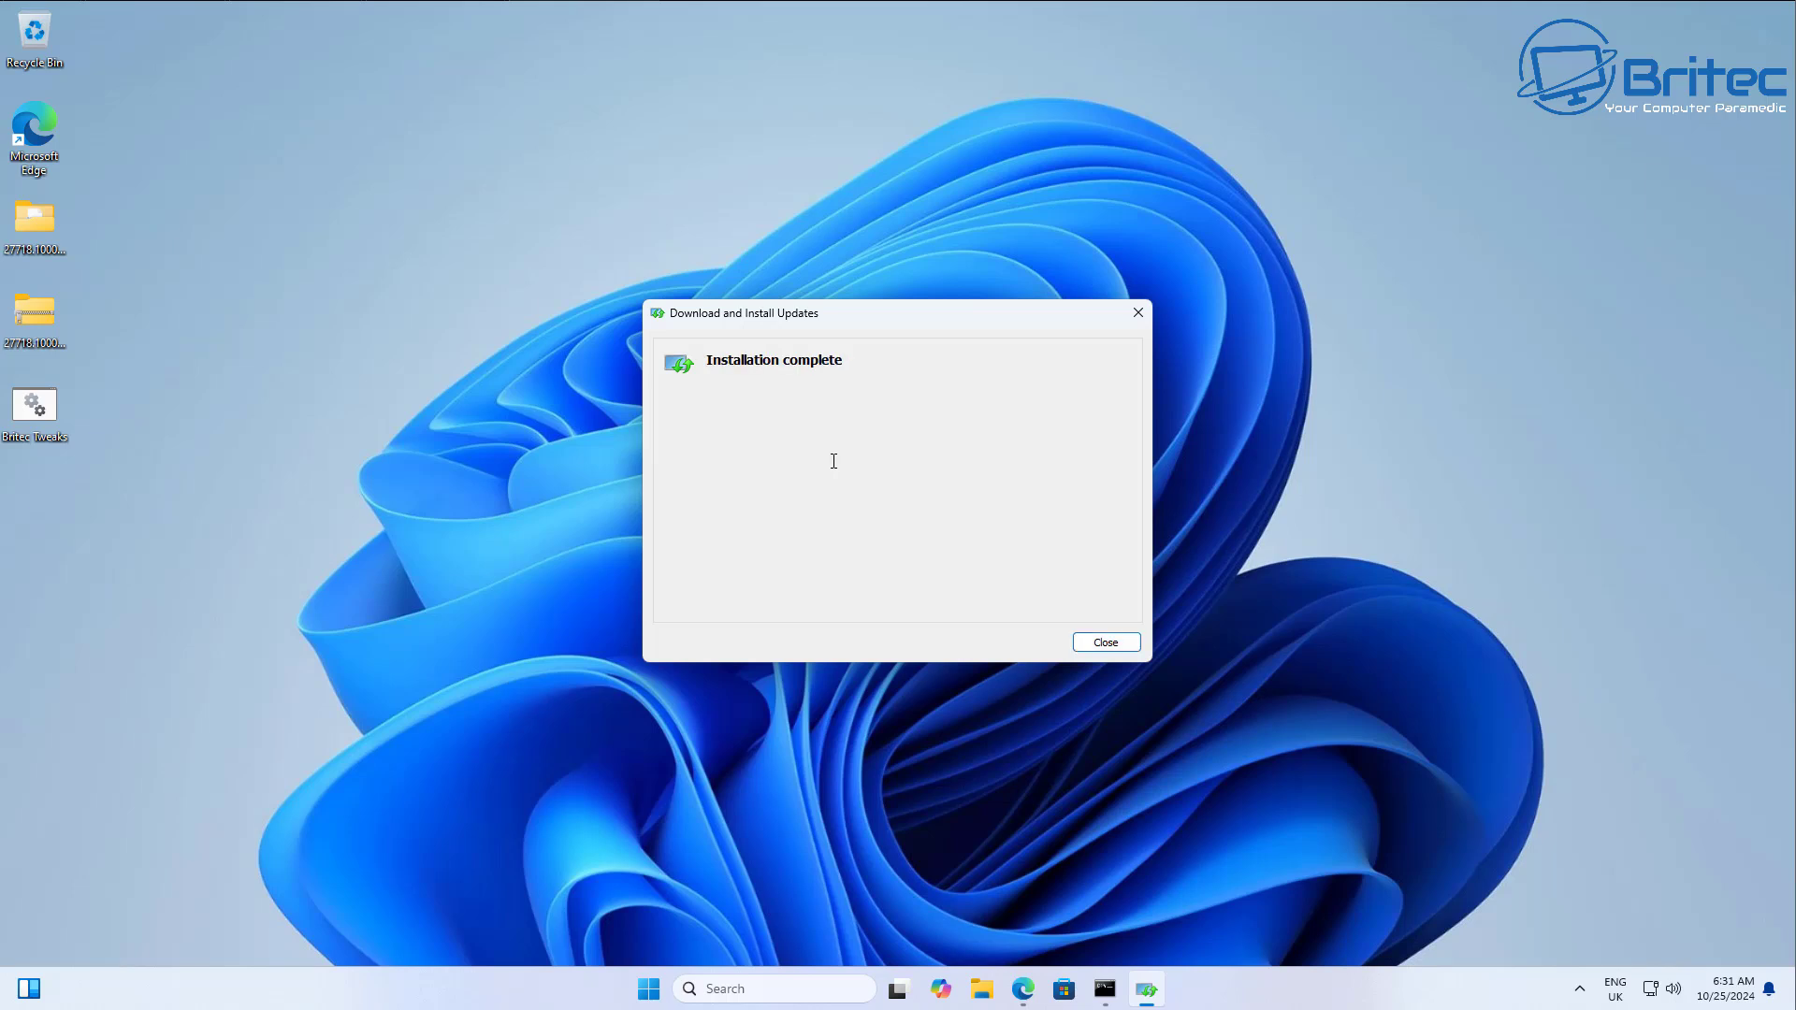
Close the Windows Update Standalone Installer after it reports Installation complete.
click(1122, 646)
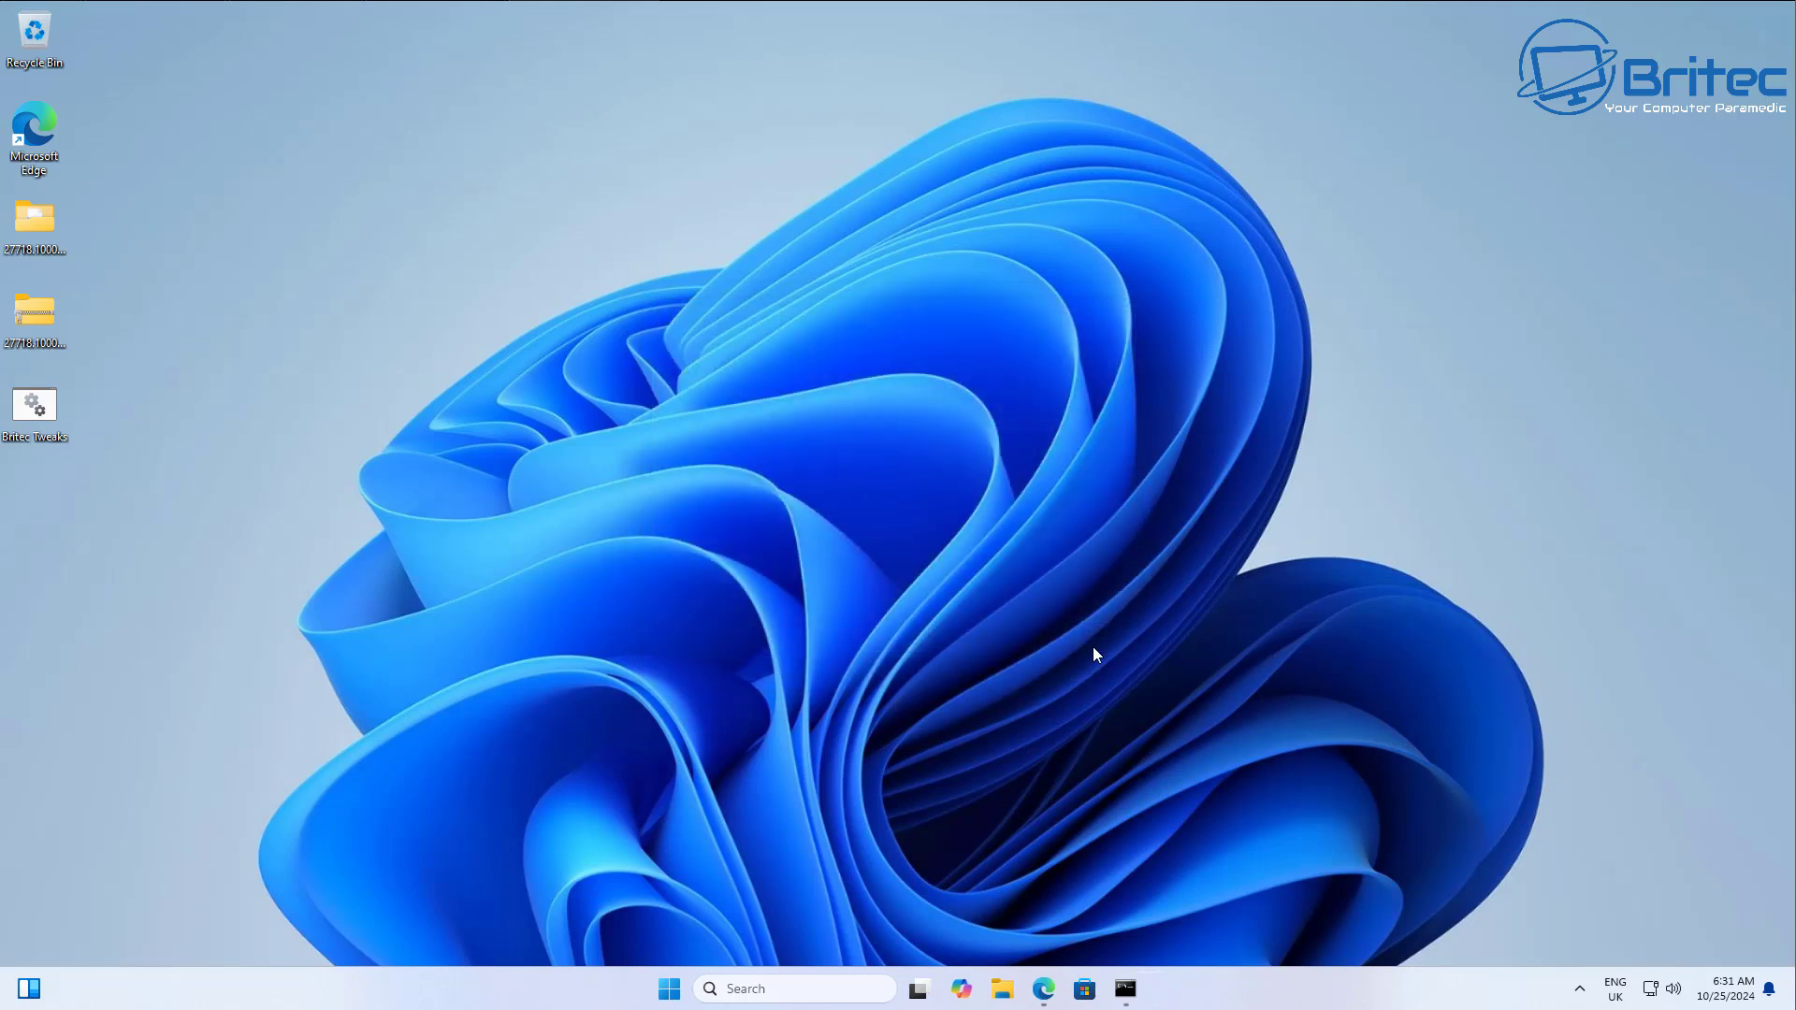
From Start, open Settings and retry all three failed updates on the Windows Update page.
click(670, 989)
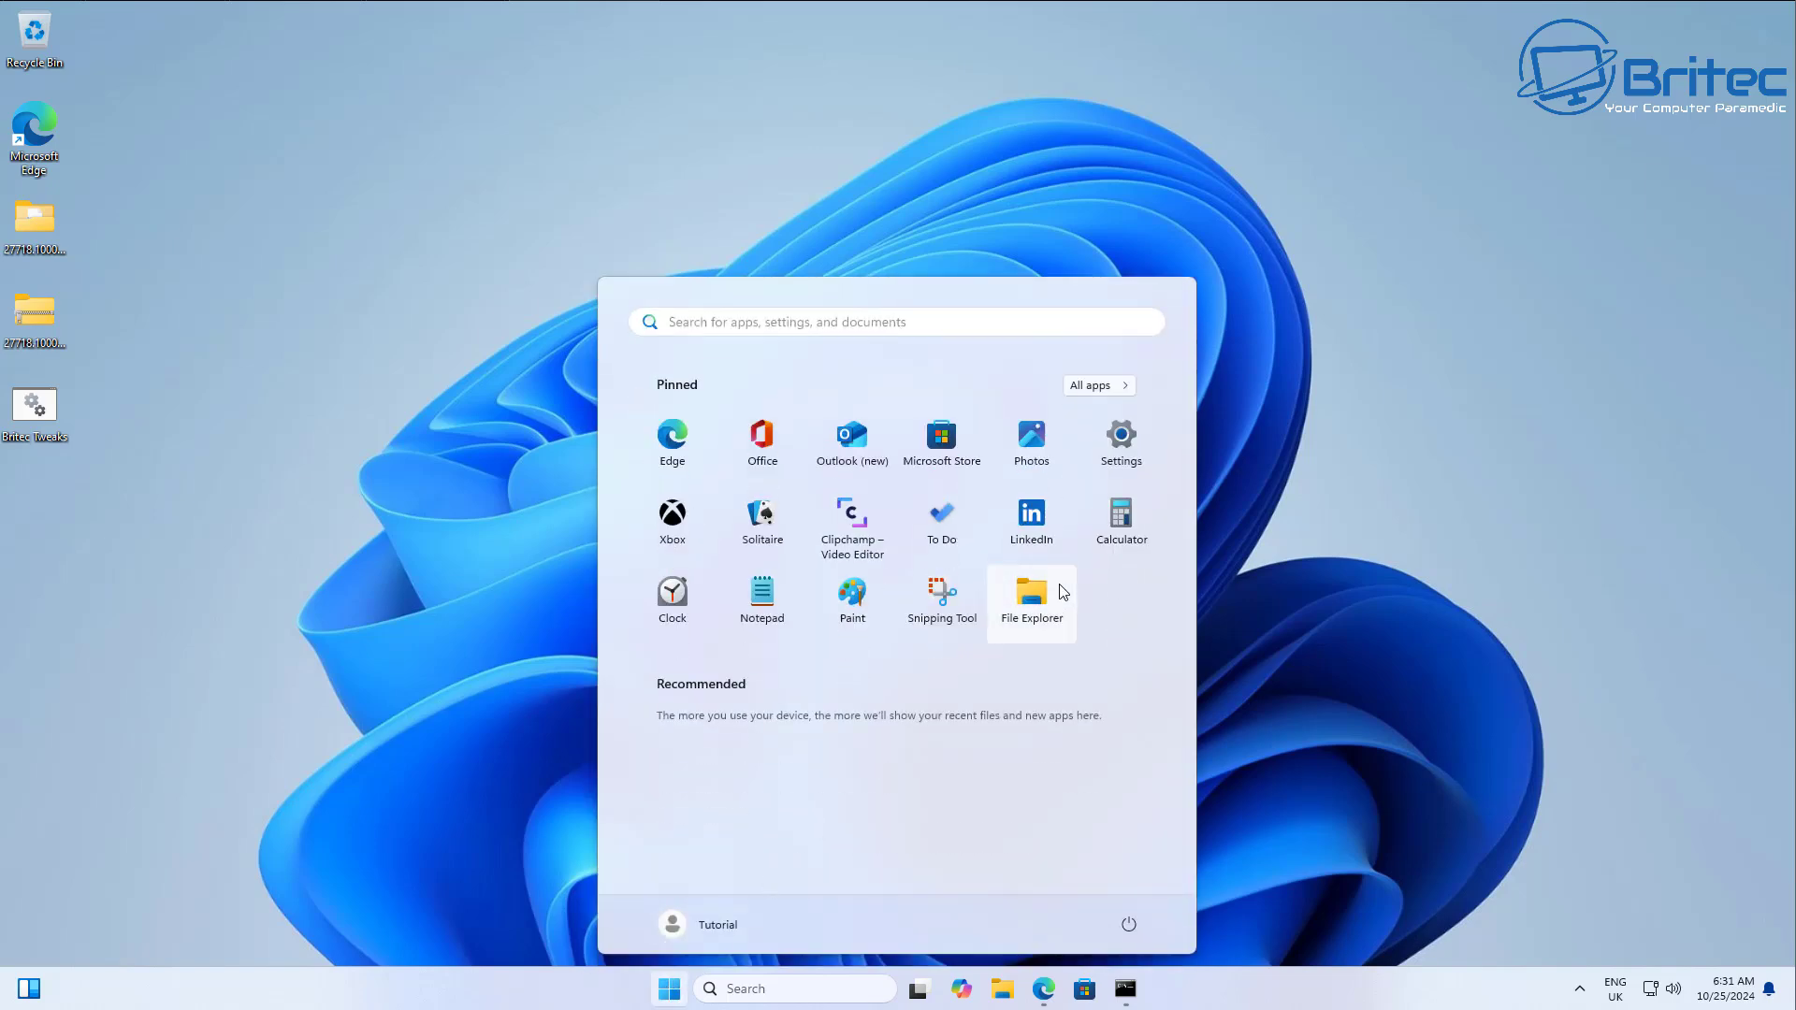
click(1122, 440)
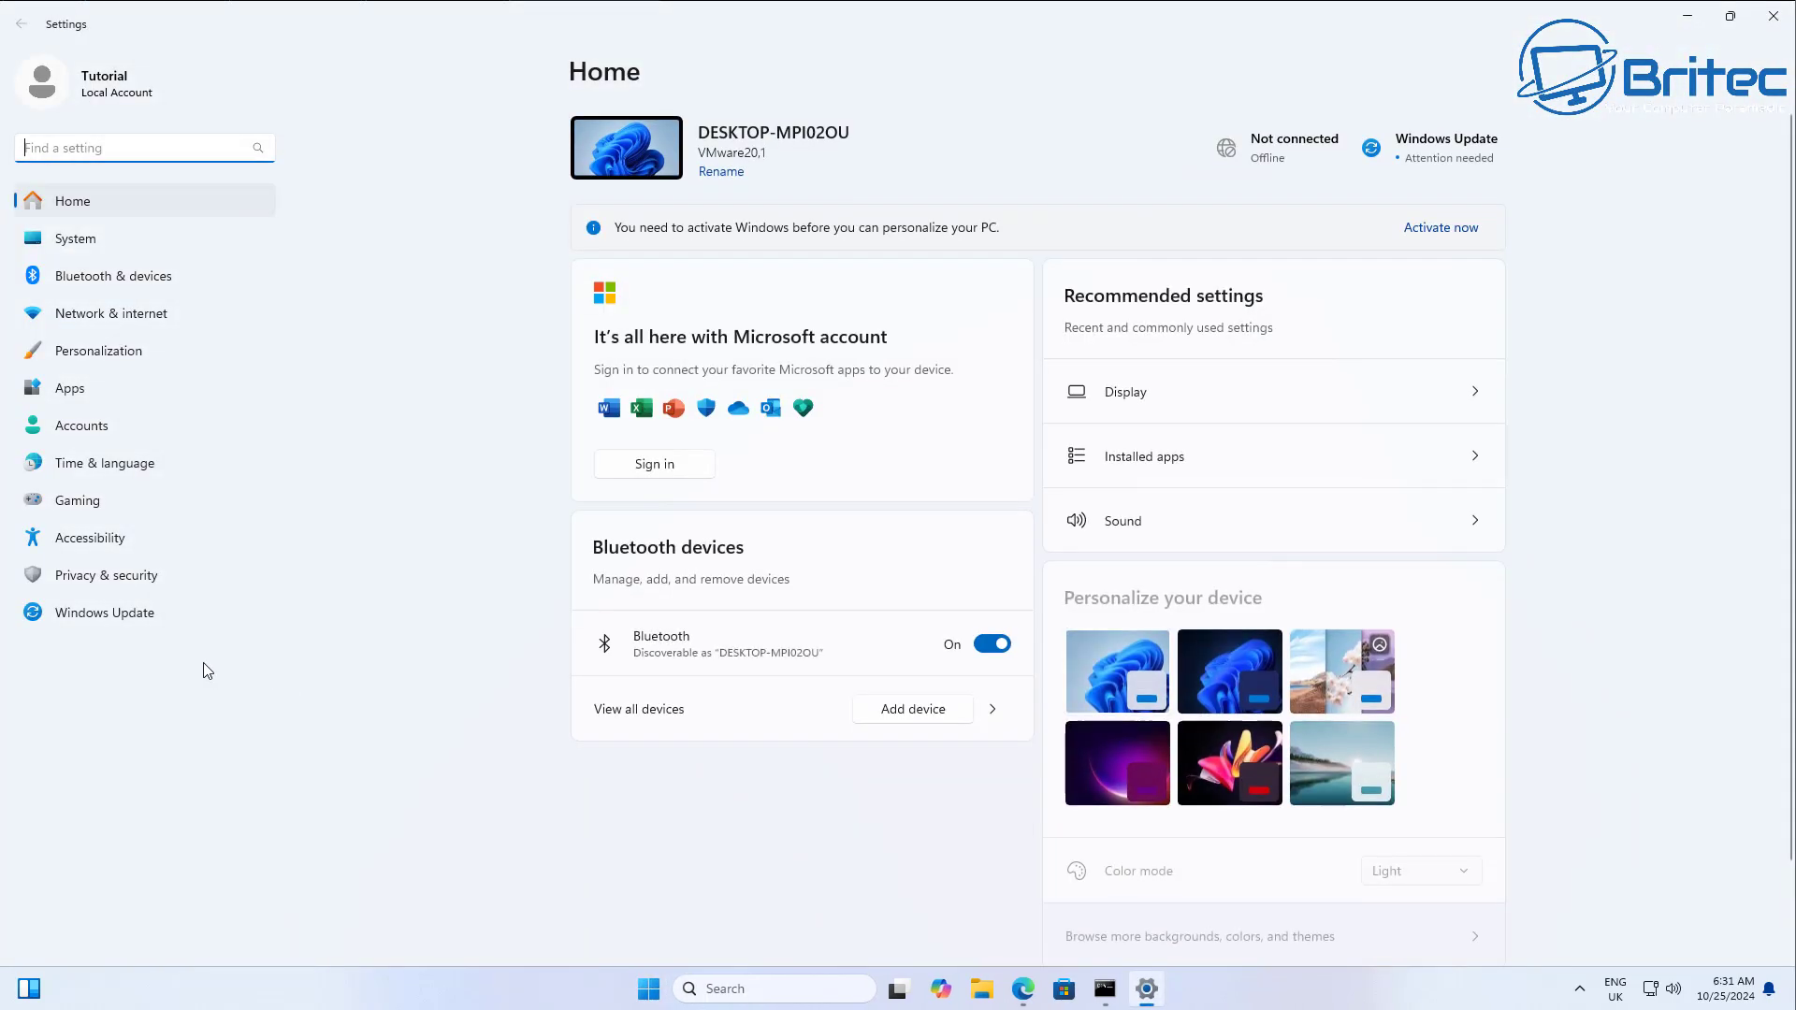
click(134, 615)
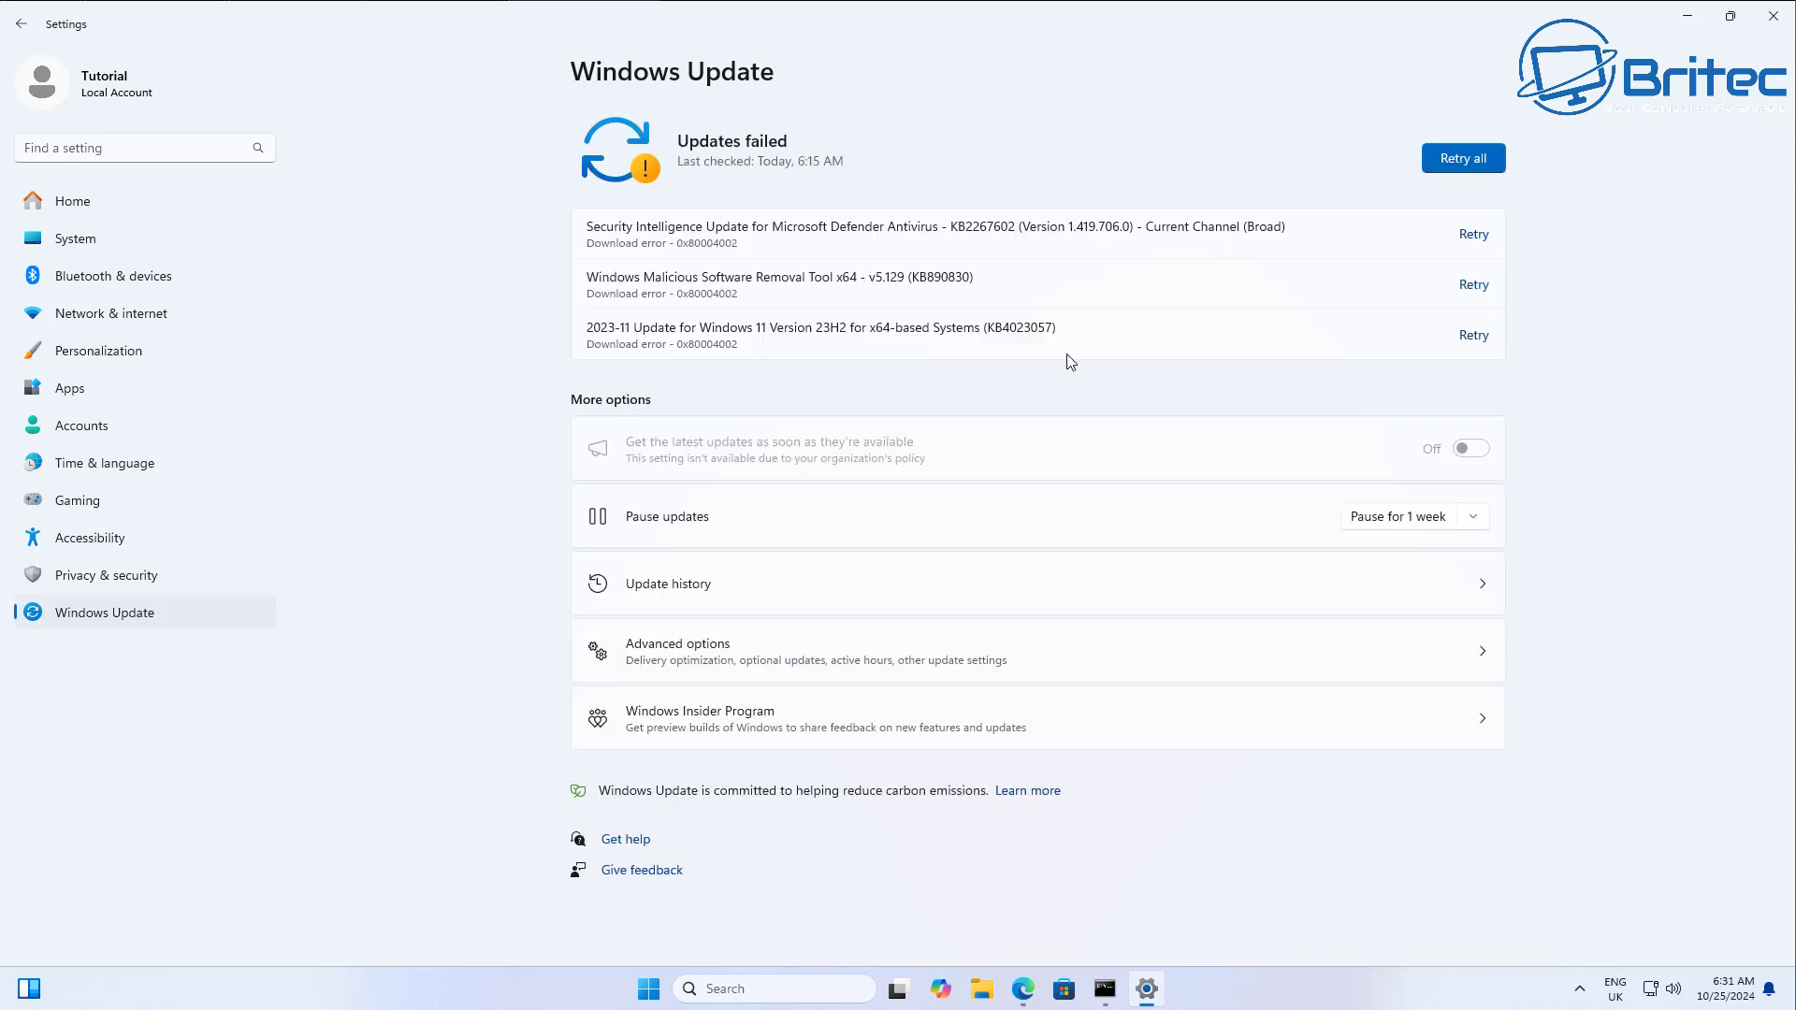
click(1464, 164)
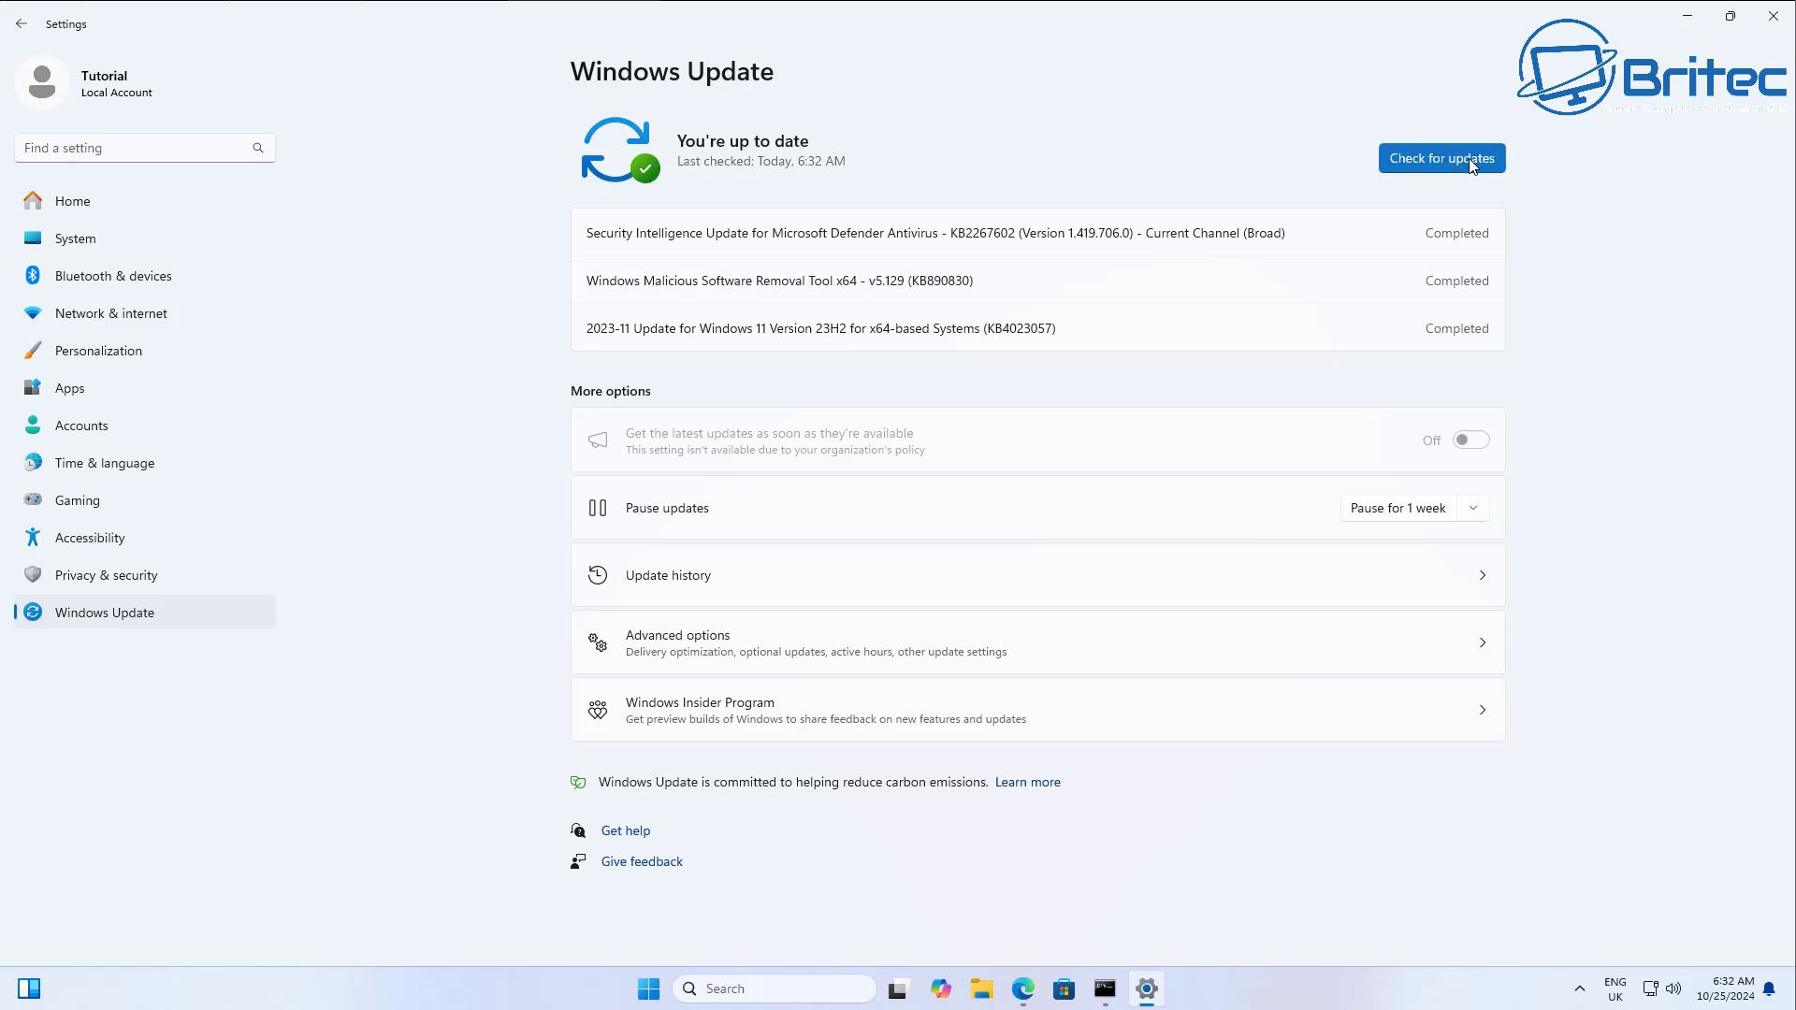
Run Check for updates again to confirm no further updates are pending.
click(1446, 156)
Close the Settings window to return to the desktop.
click(1776, 18)
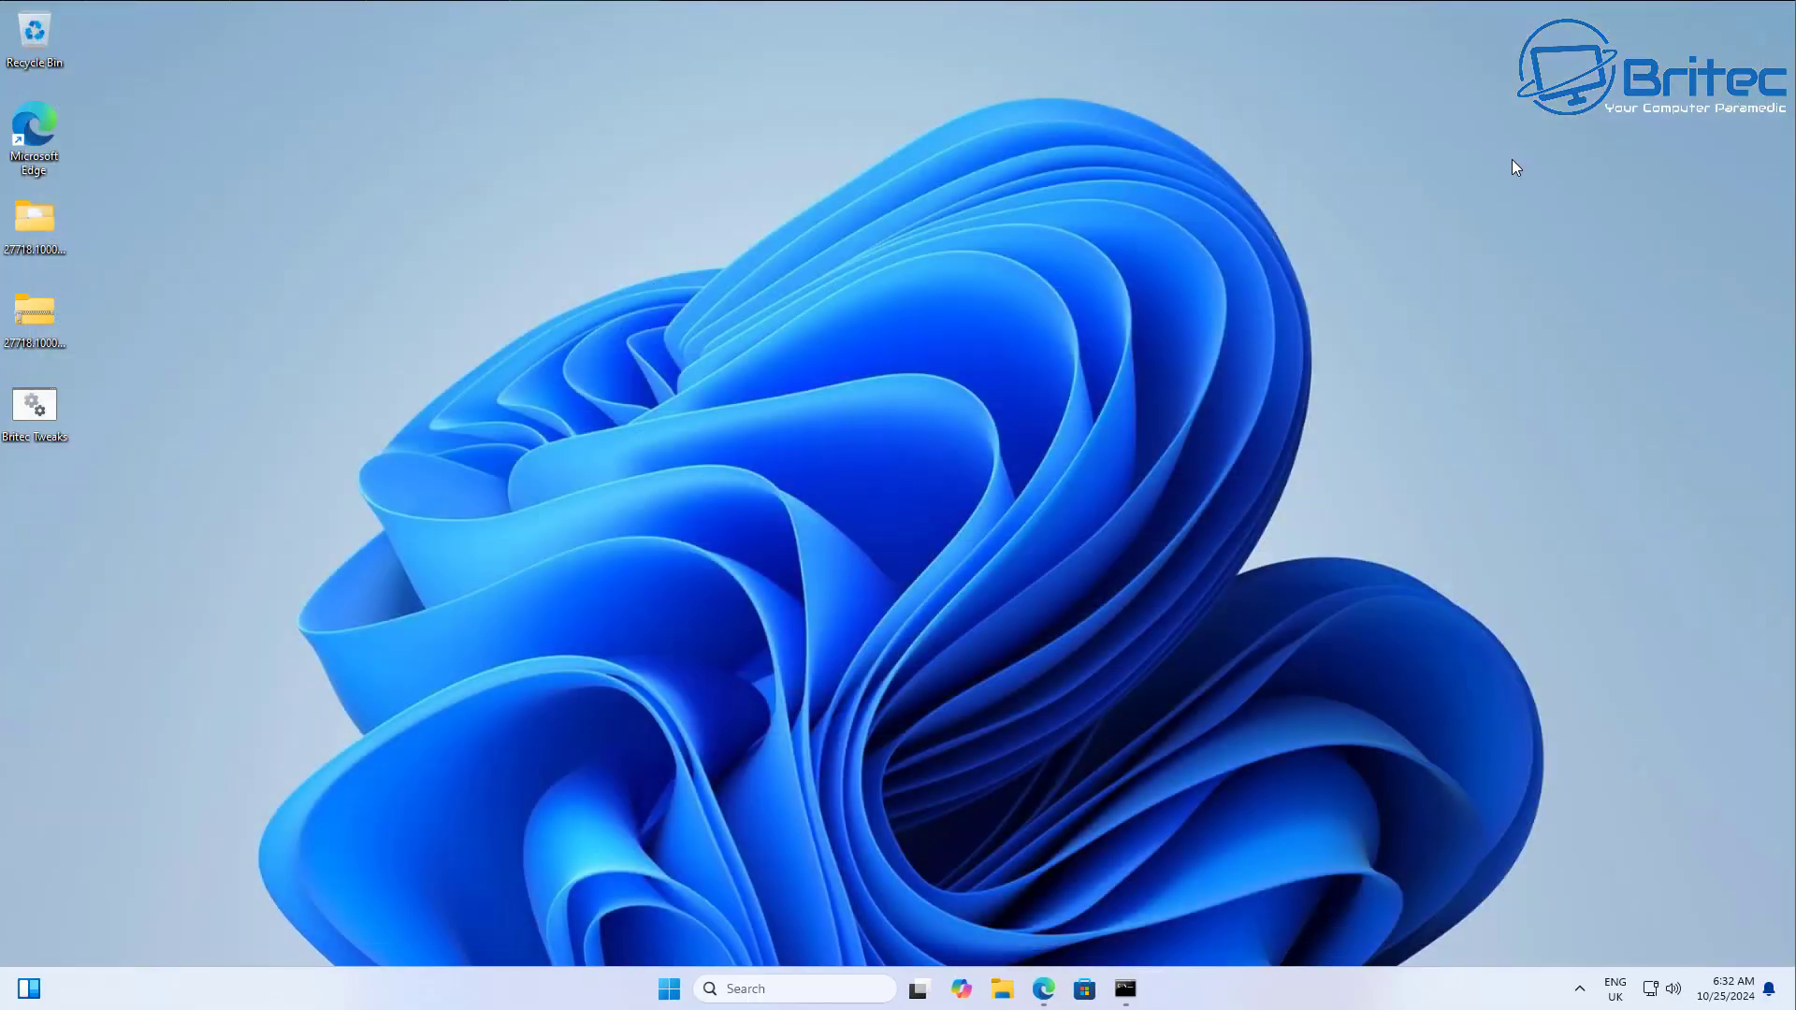